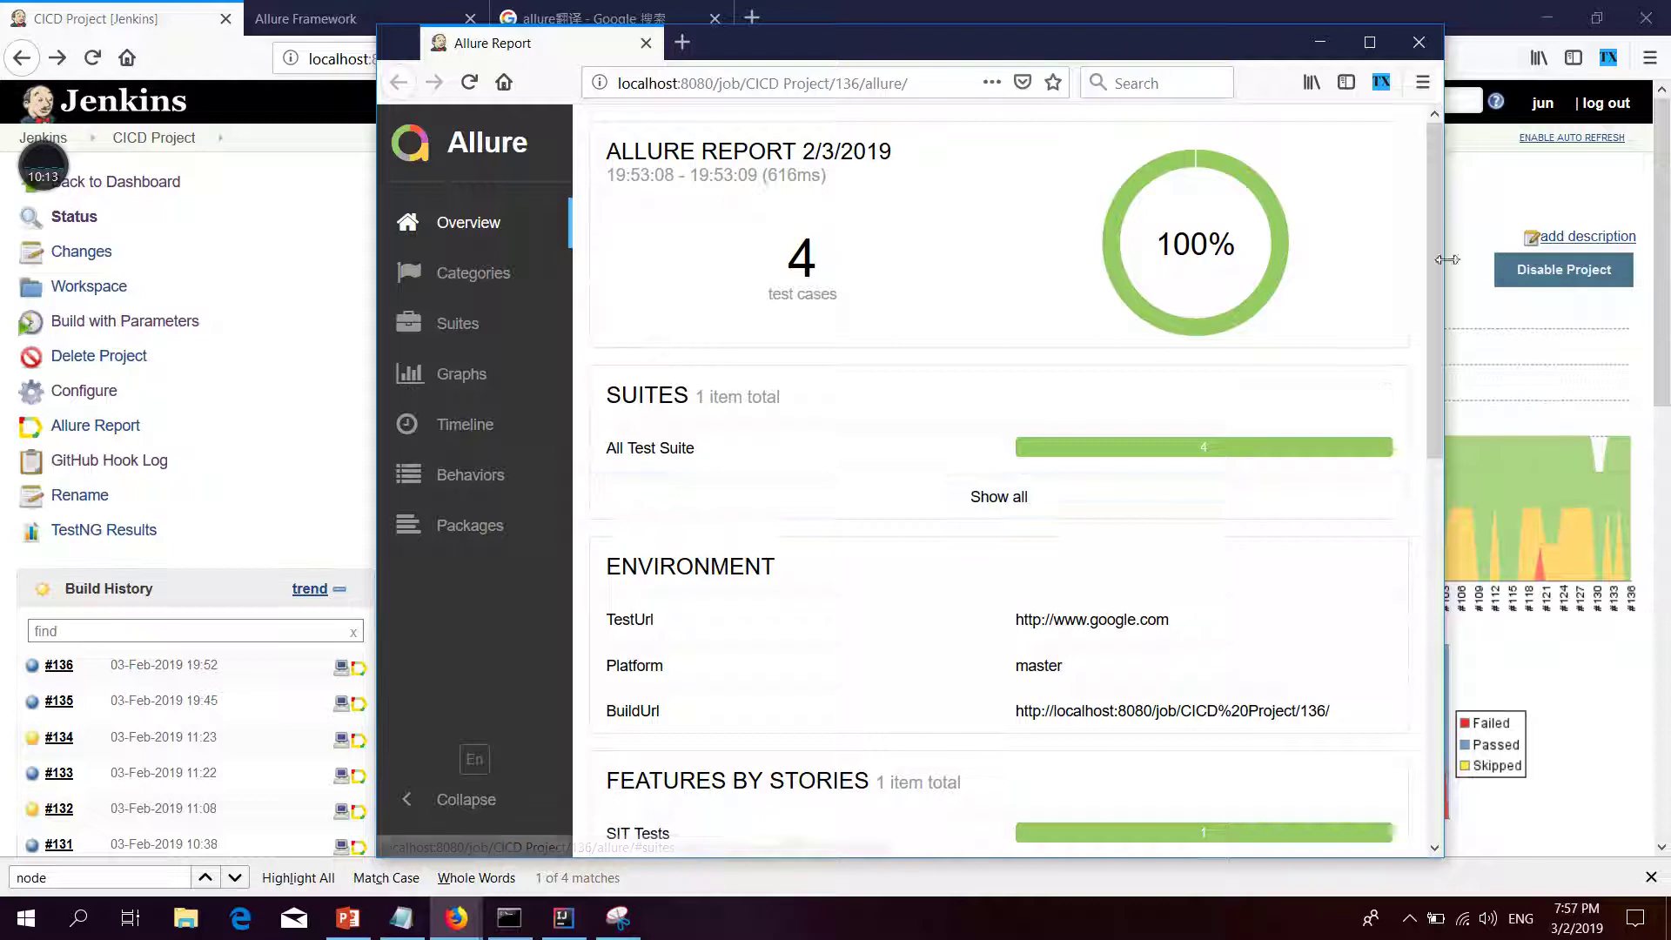
# Review the Environment section of build 136's Allure report, covering TestUrl, Platform and BuildUrl
pyautogui.scroll(-3, 1445, 366)
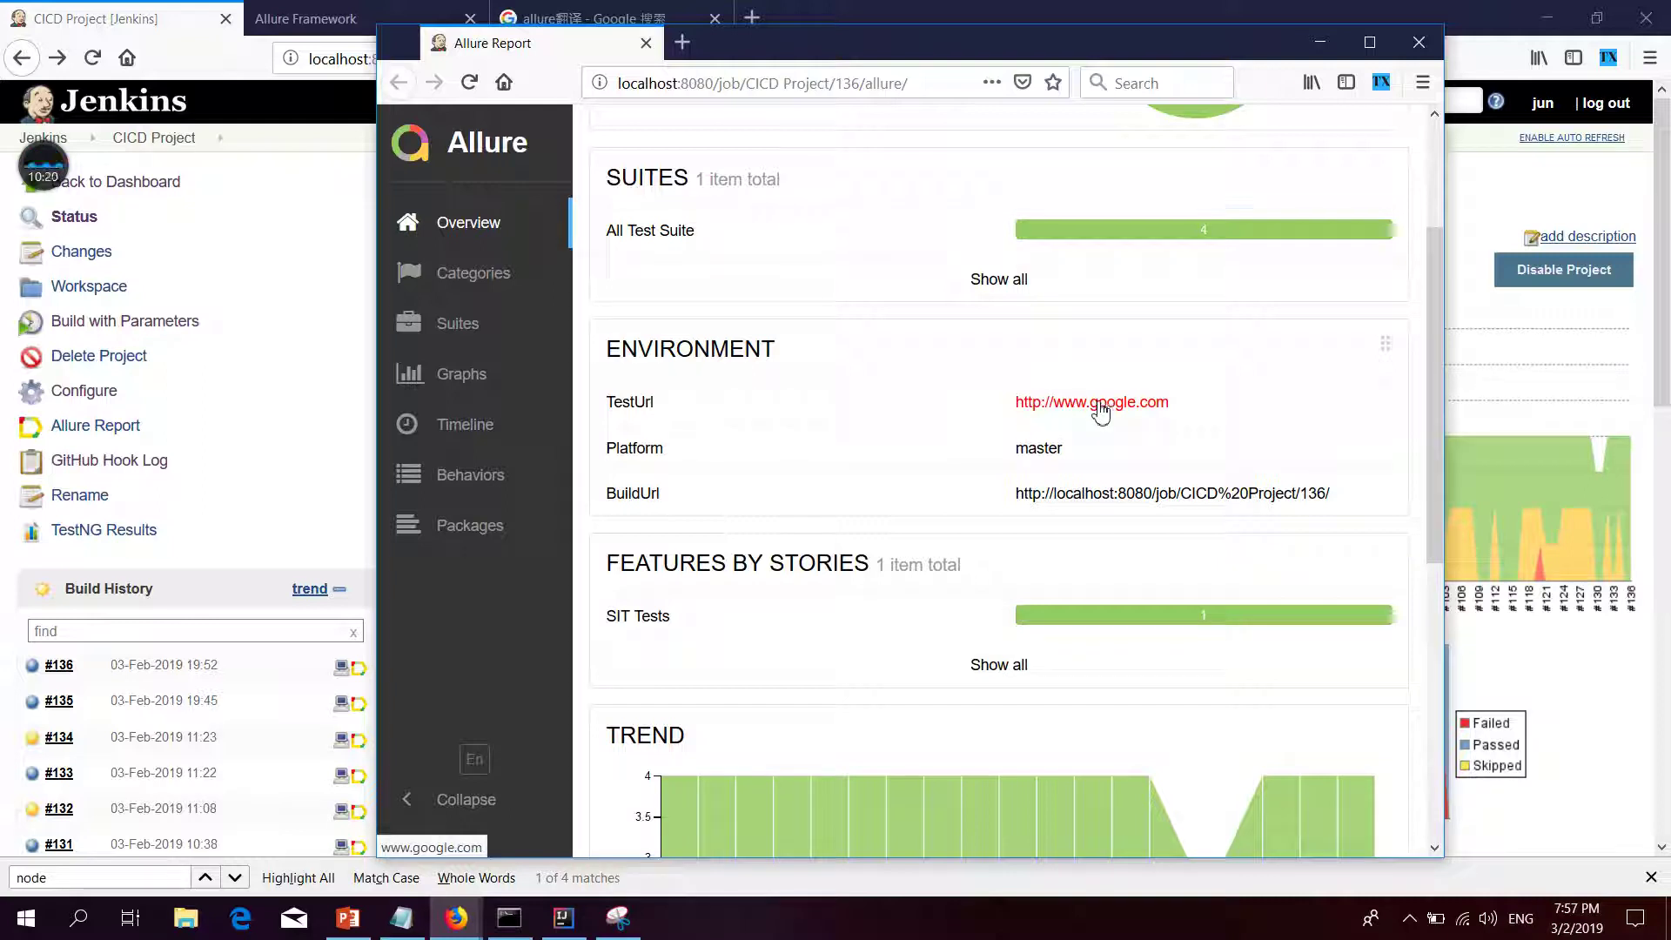
pyautogui.moveTo(1039, 447); pyautogui.dragTo(1108, 456)
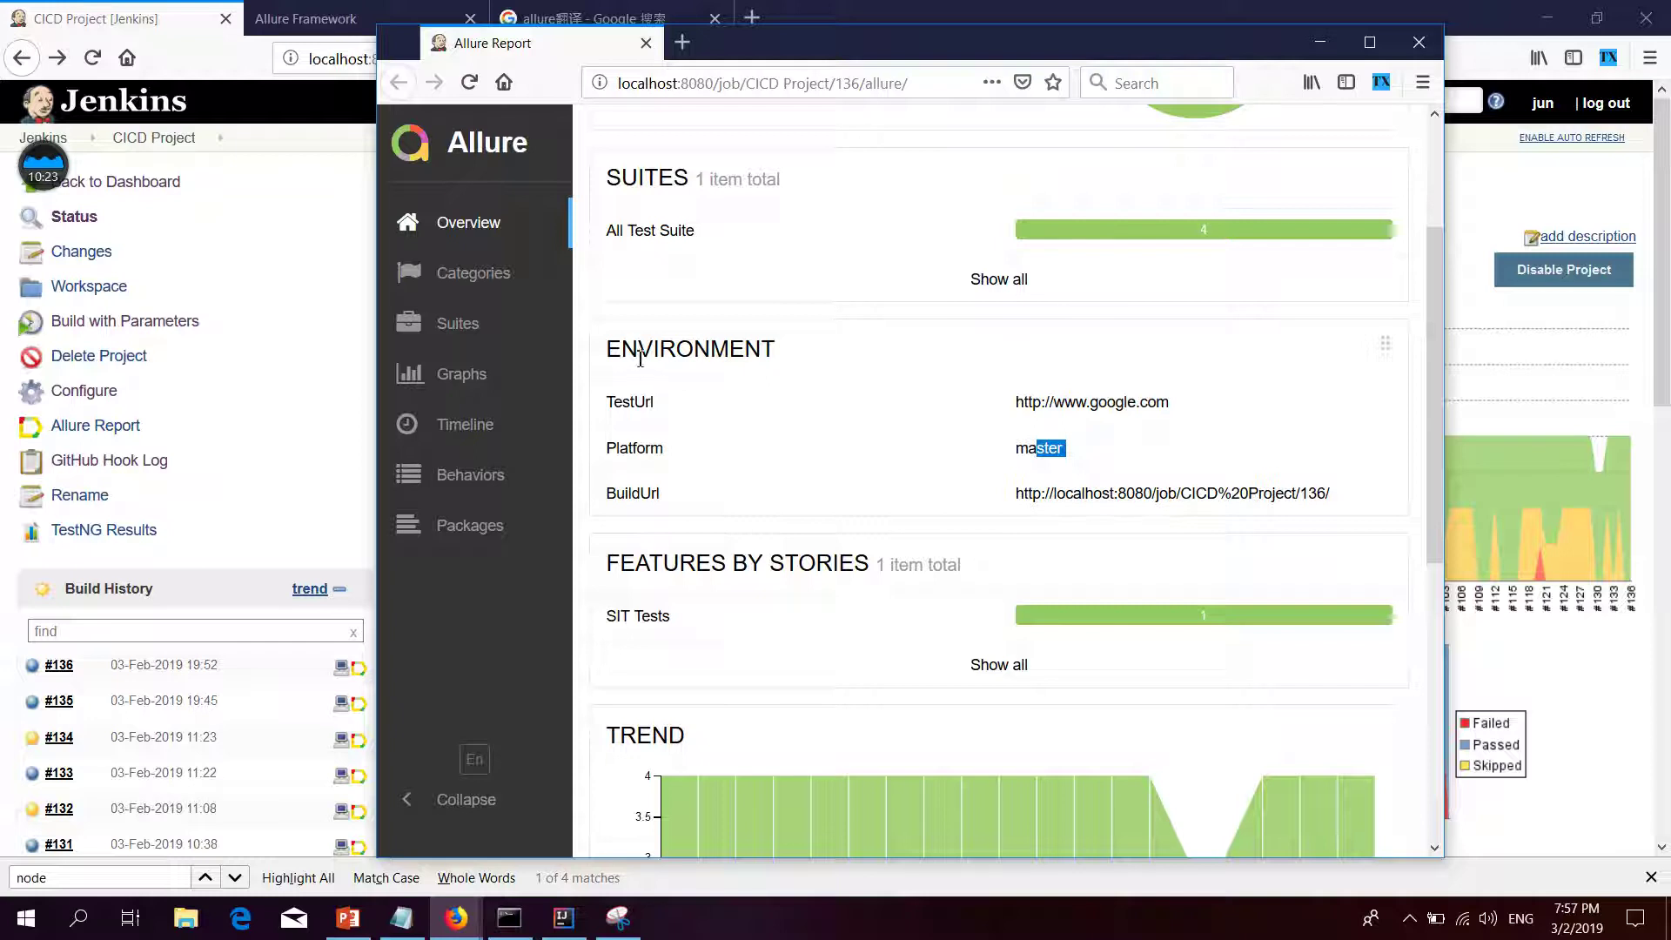
pyautogui.moveTo(640, 357); pyautogui.dragTo(925, 346)
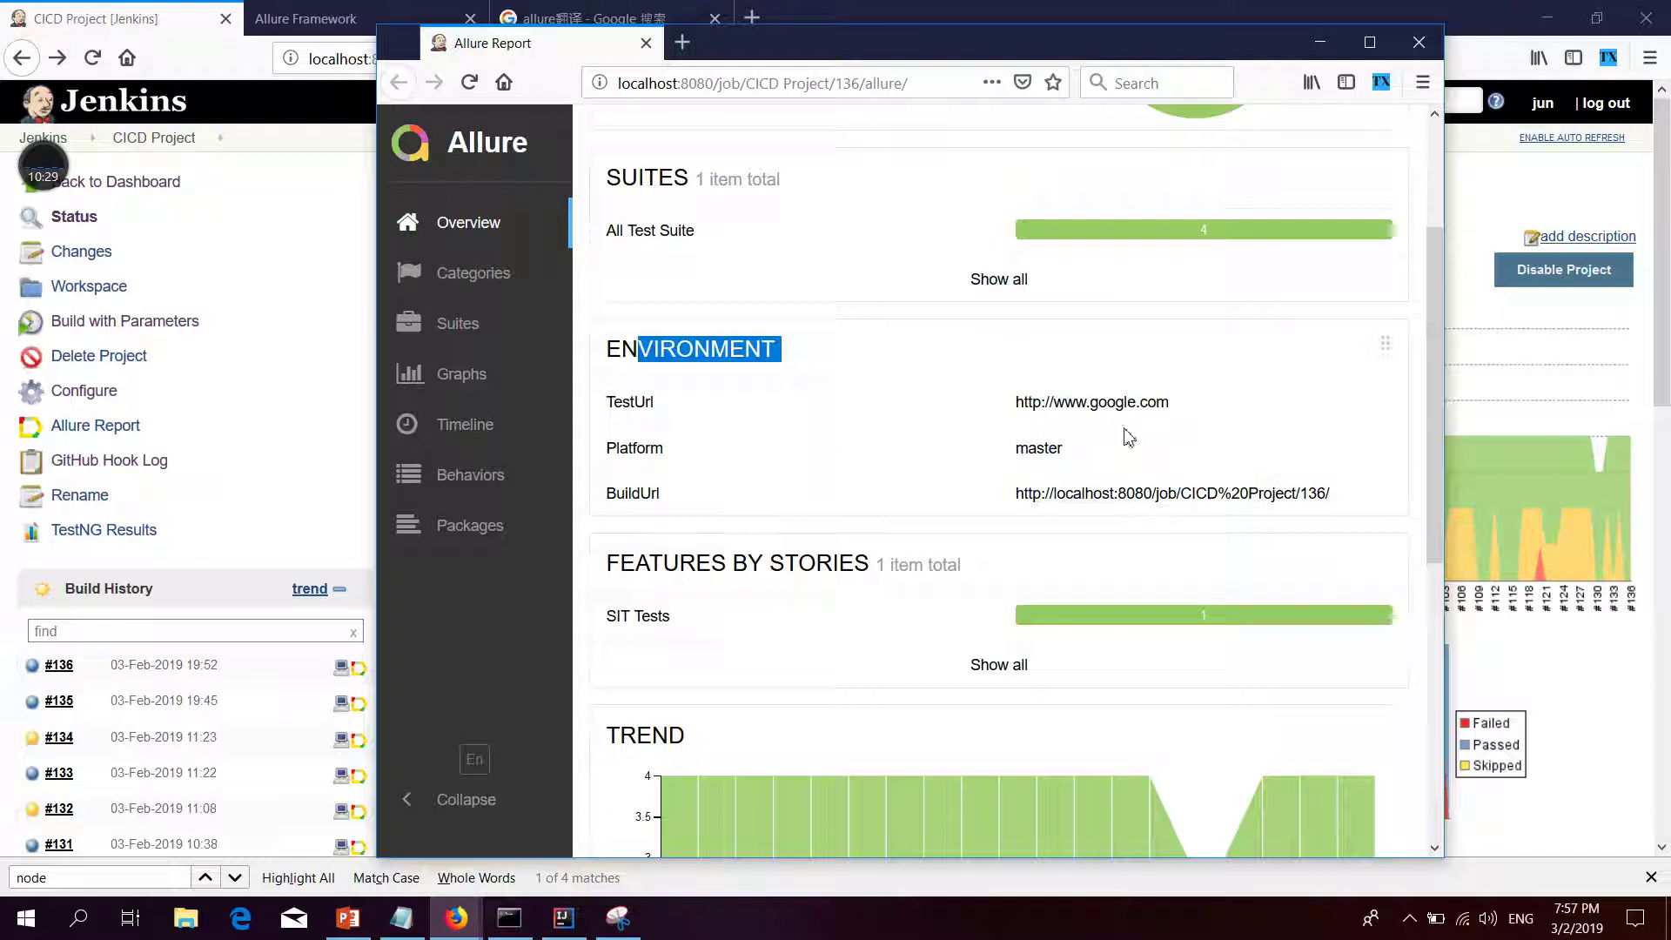
pyautogui.click(927, 83)
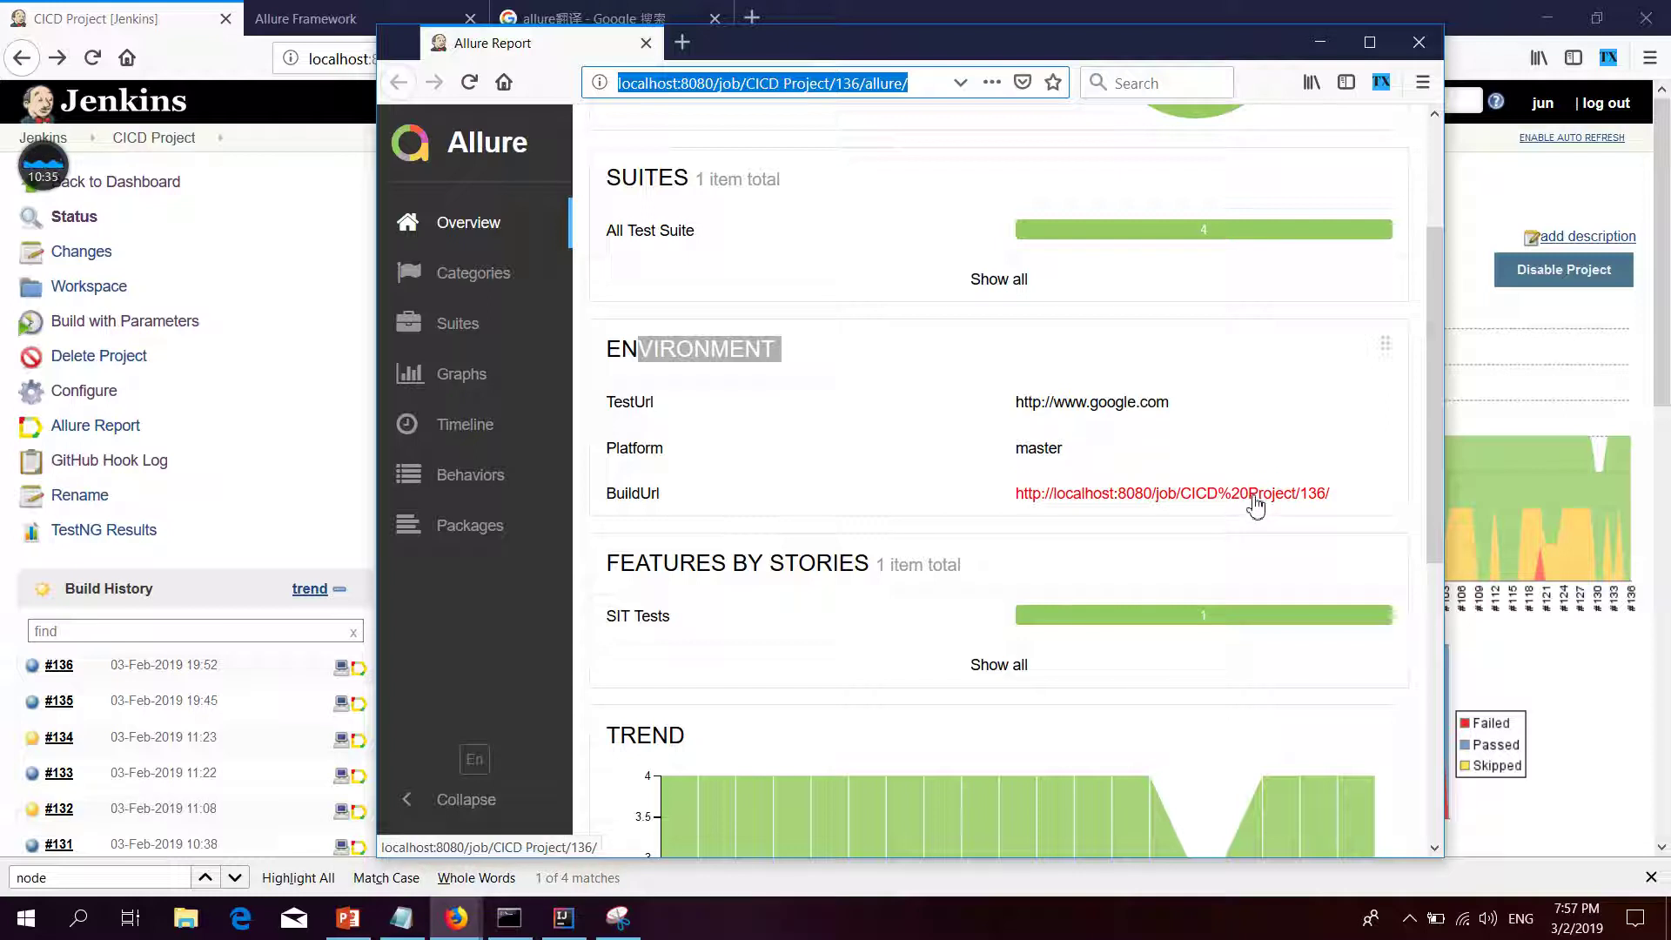
pyautogui.hotkey('ctrl', 'w')
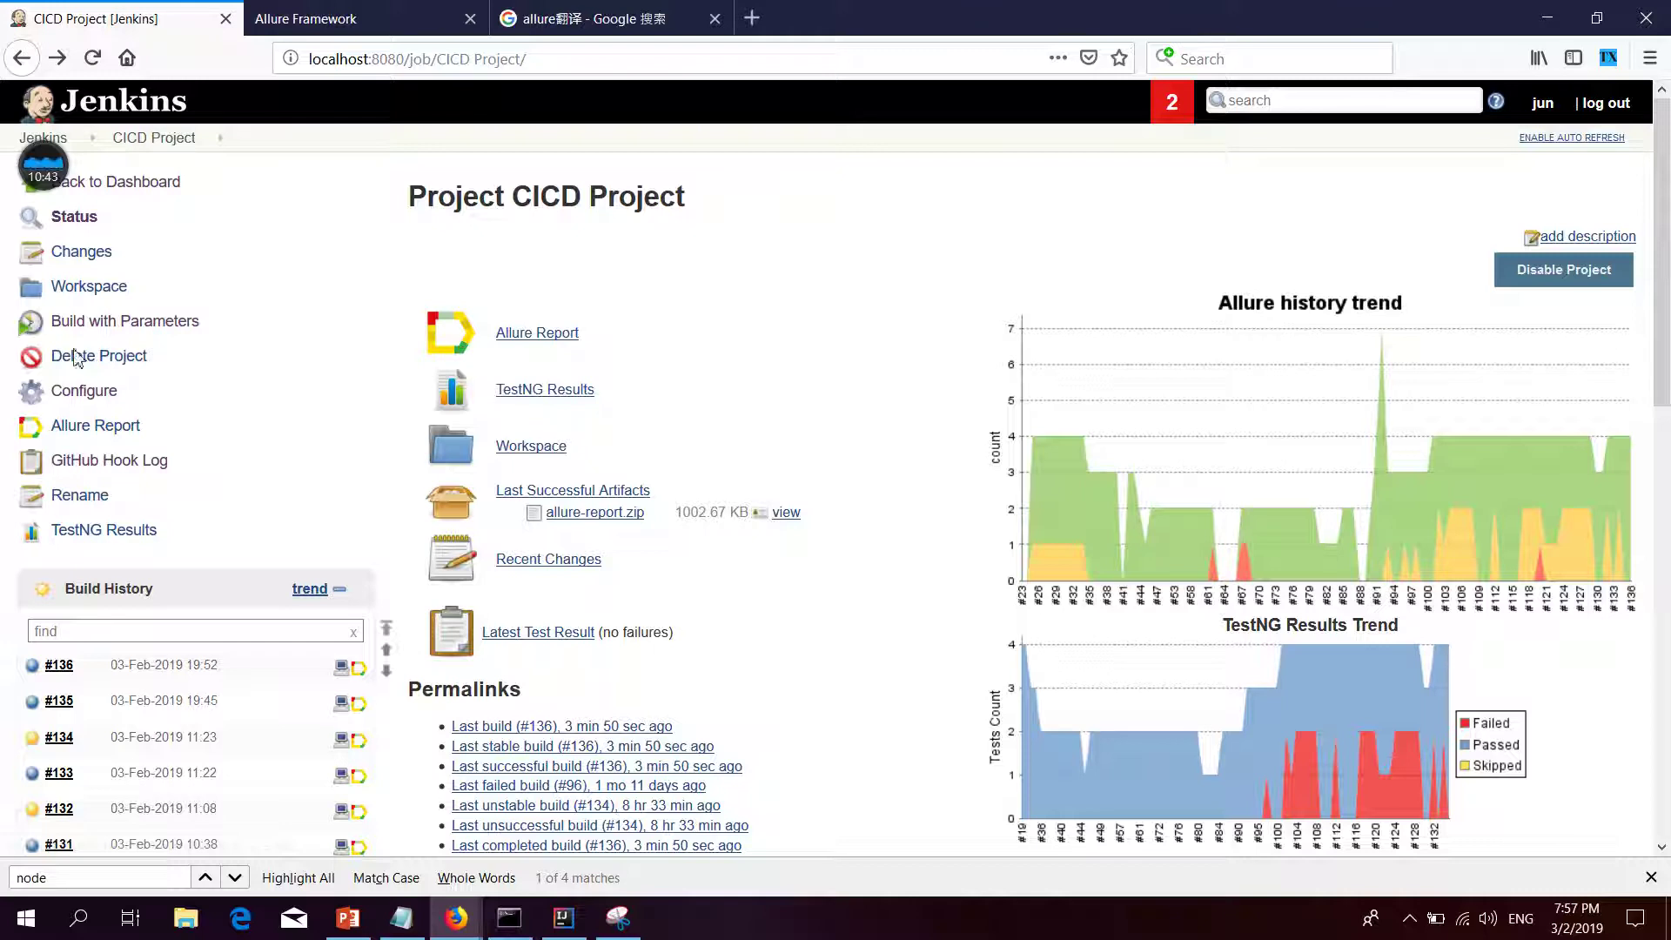
# Open the CICD Project's parameterised build form and compare its parameters with the Environment entries in the Allure report
pyautogui.click(122, 329)
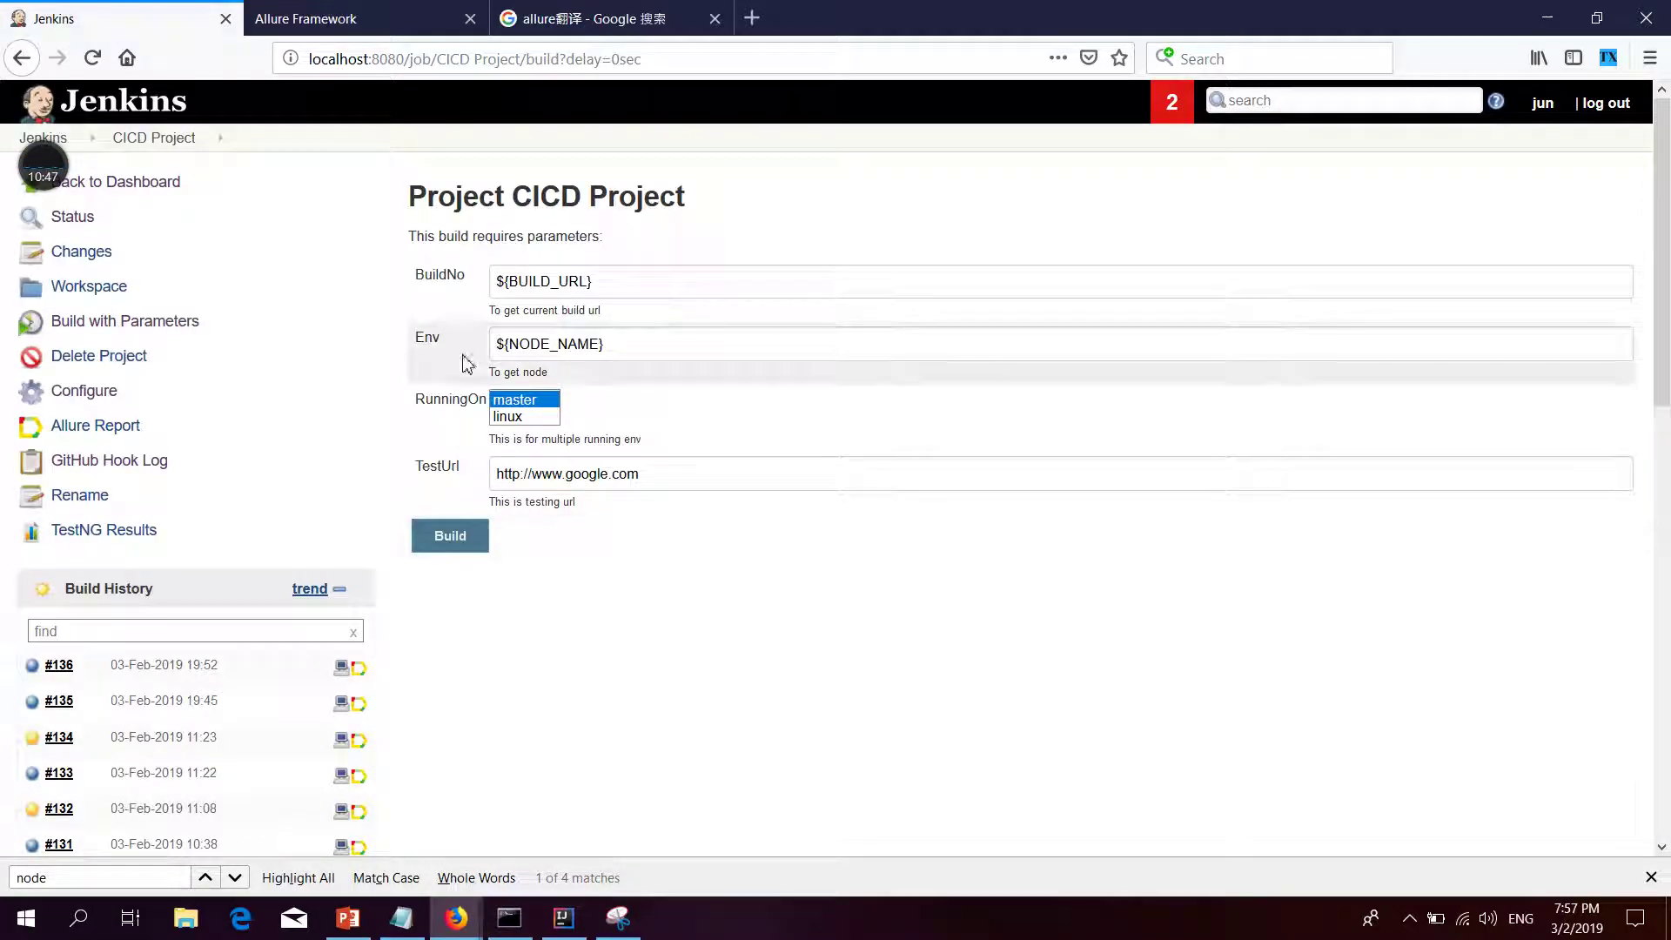
pyautogui.hotkey('alt', 'Tab')
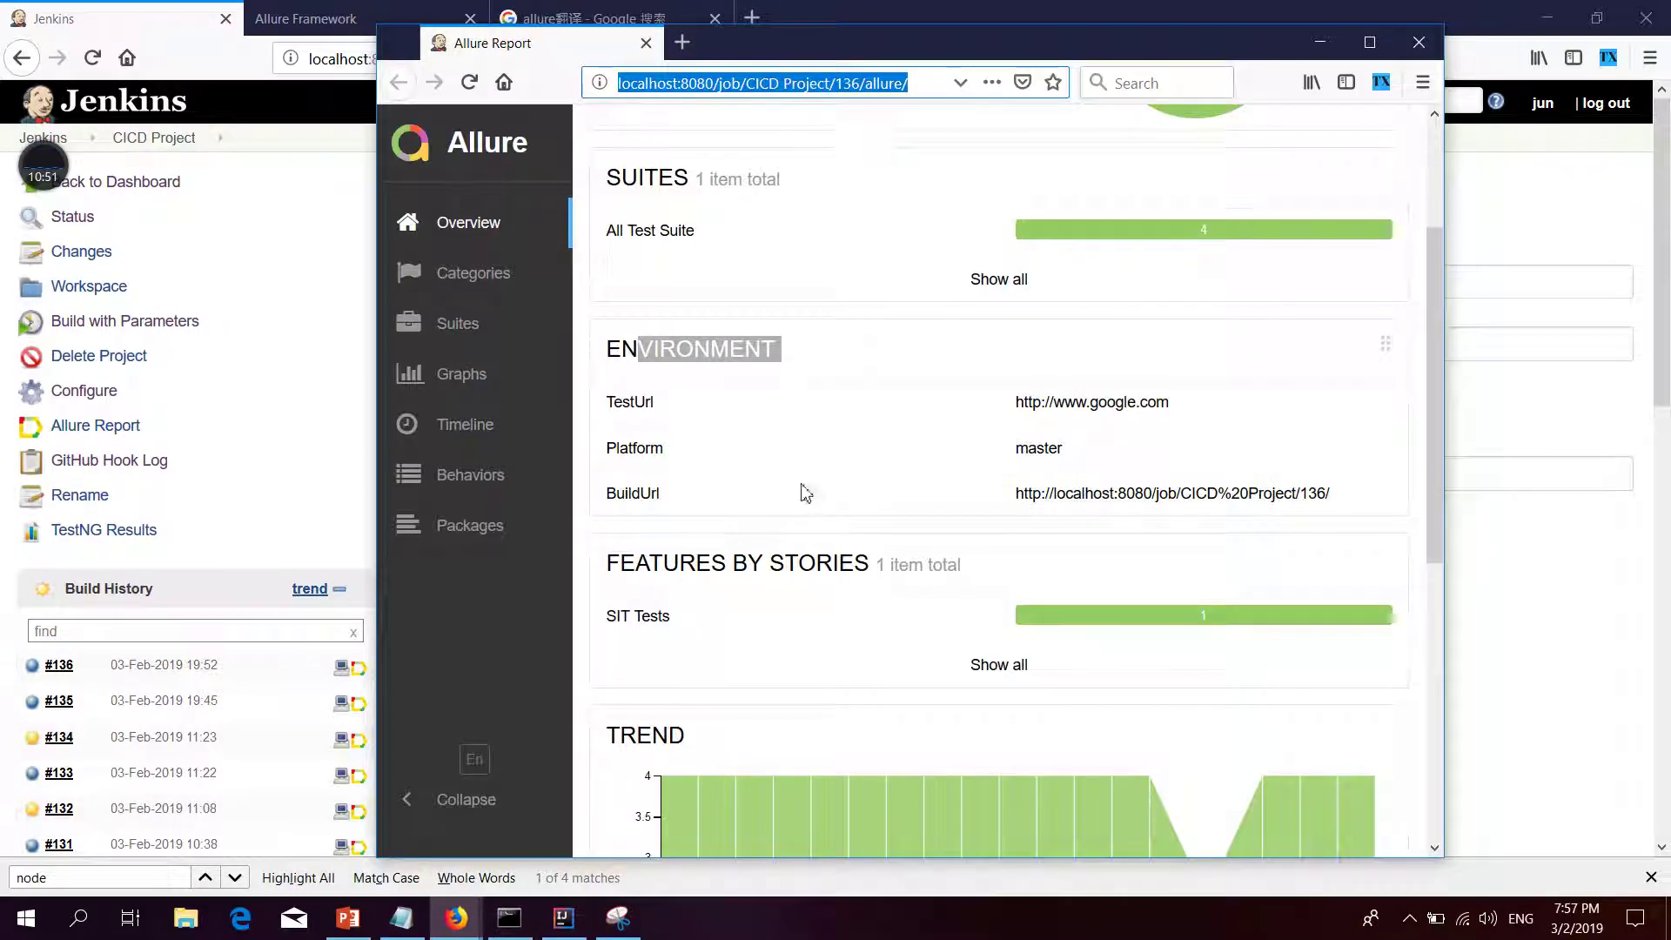
pyautogui.hotkey('alt', 'Tab')
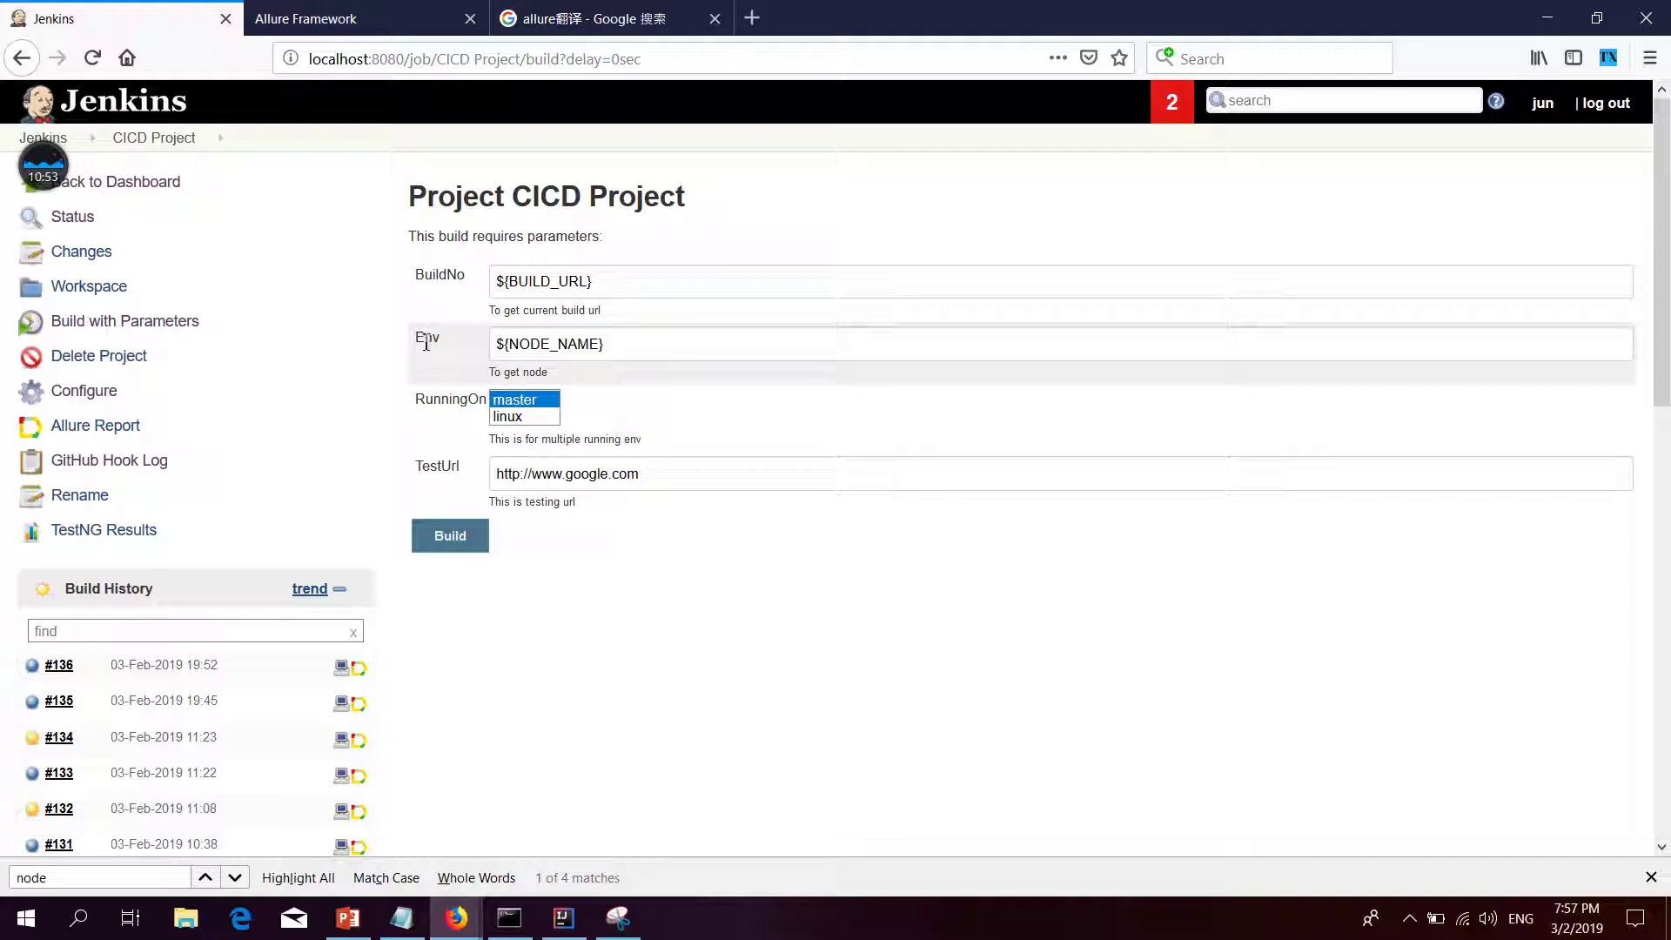
pyautogui.moveTo(410, 467); pyautogui.dragTo(454, 468)
pyautogui.hotkey('alt', 'Tab')
pyautogui.moveTo(932, 57); pyautogui.dragTo(1217, 79)
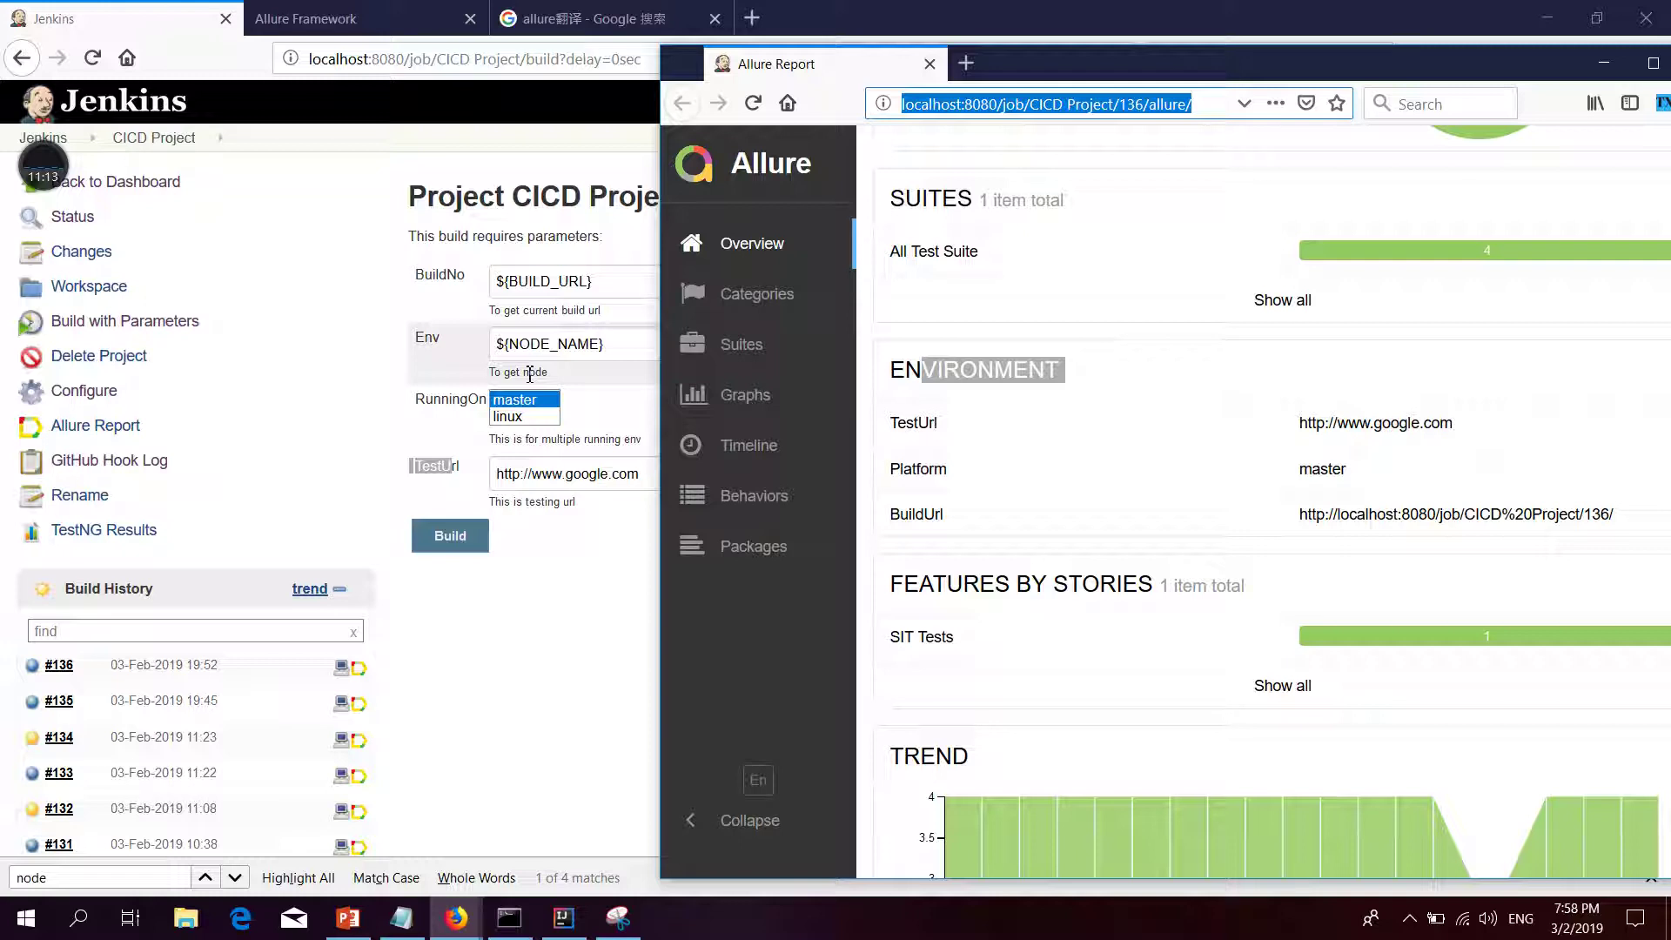
pyautogui.doubleClick(1341, 470)
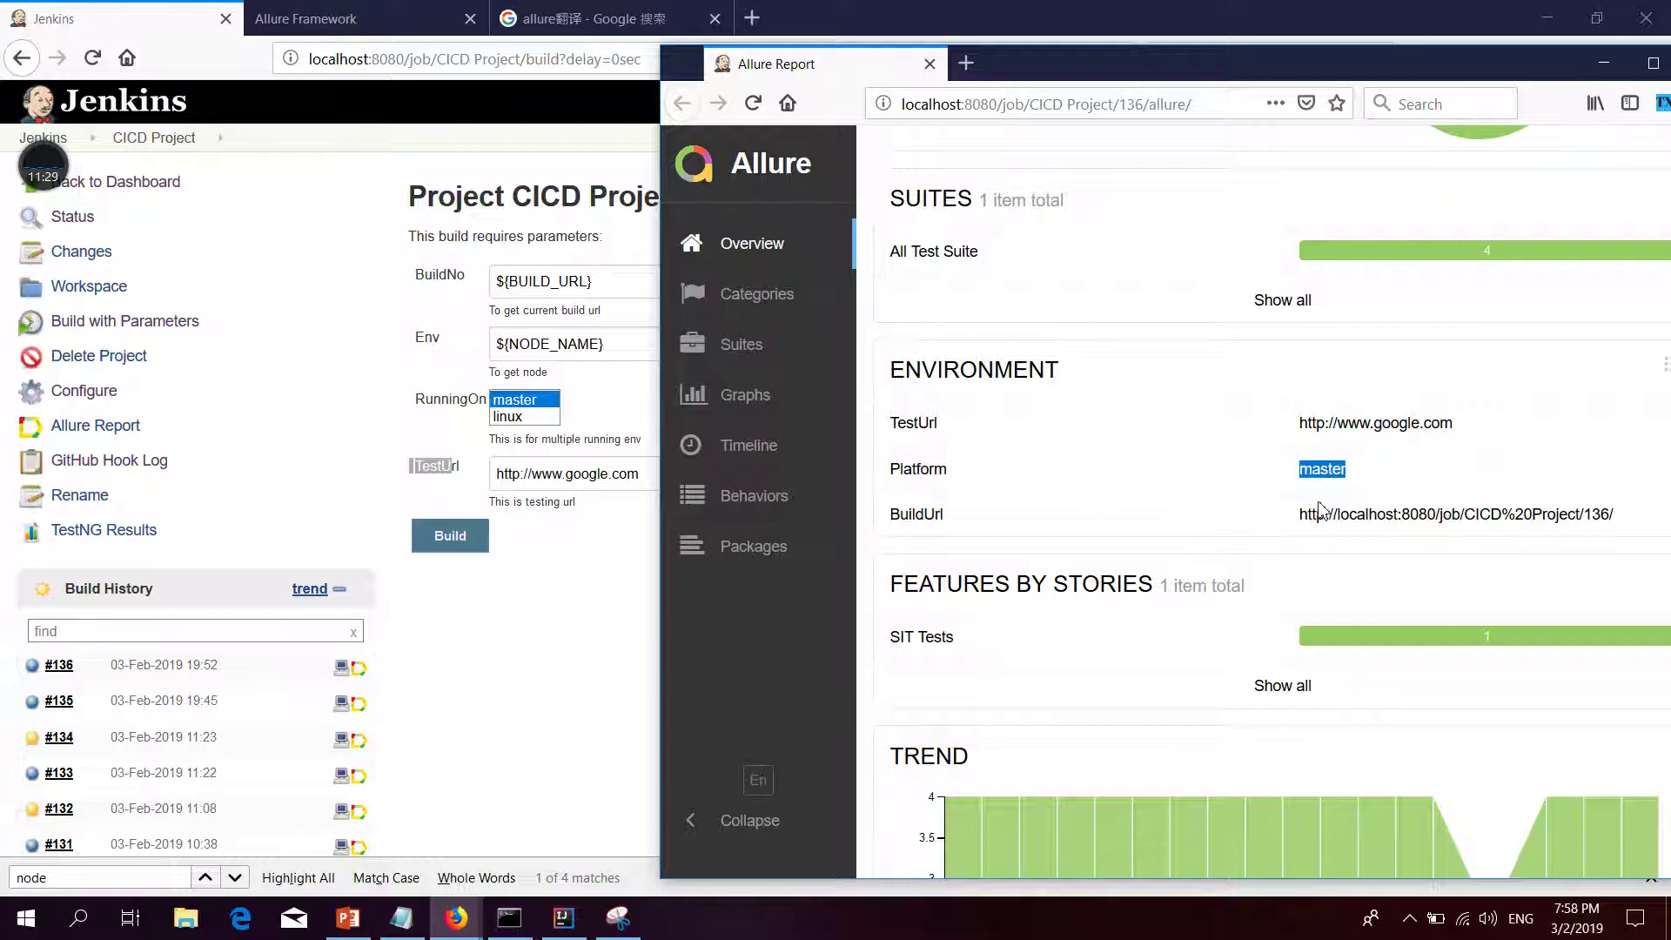
pyautogui.click(561, 643)
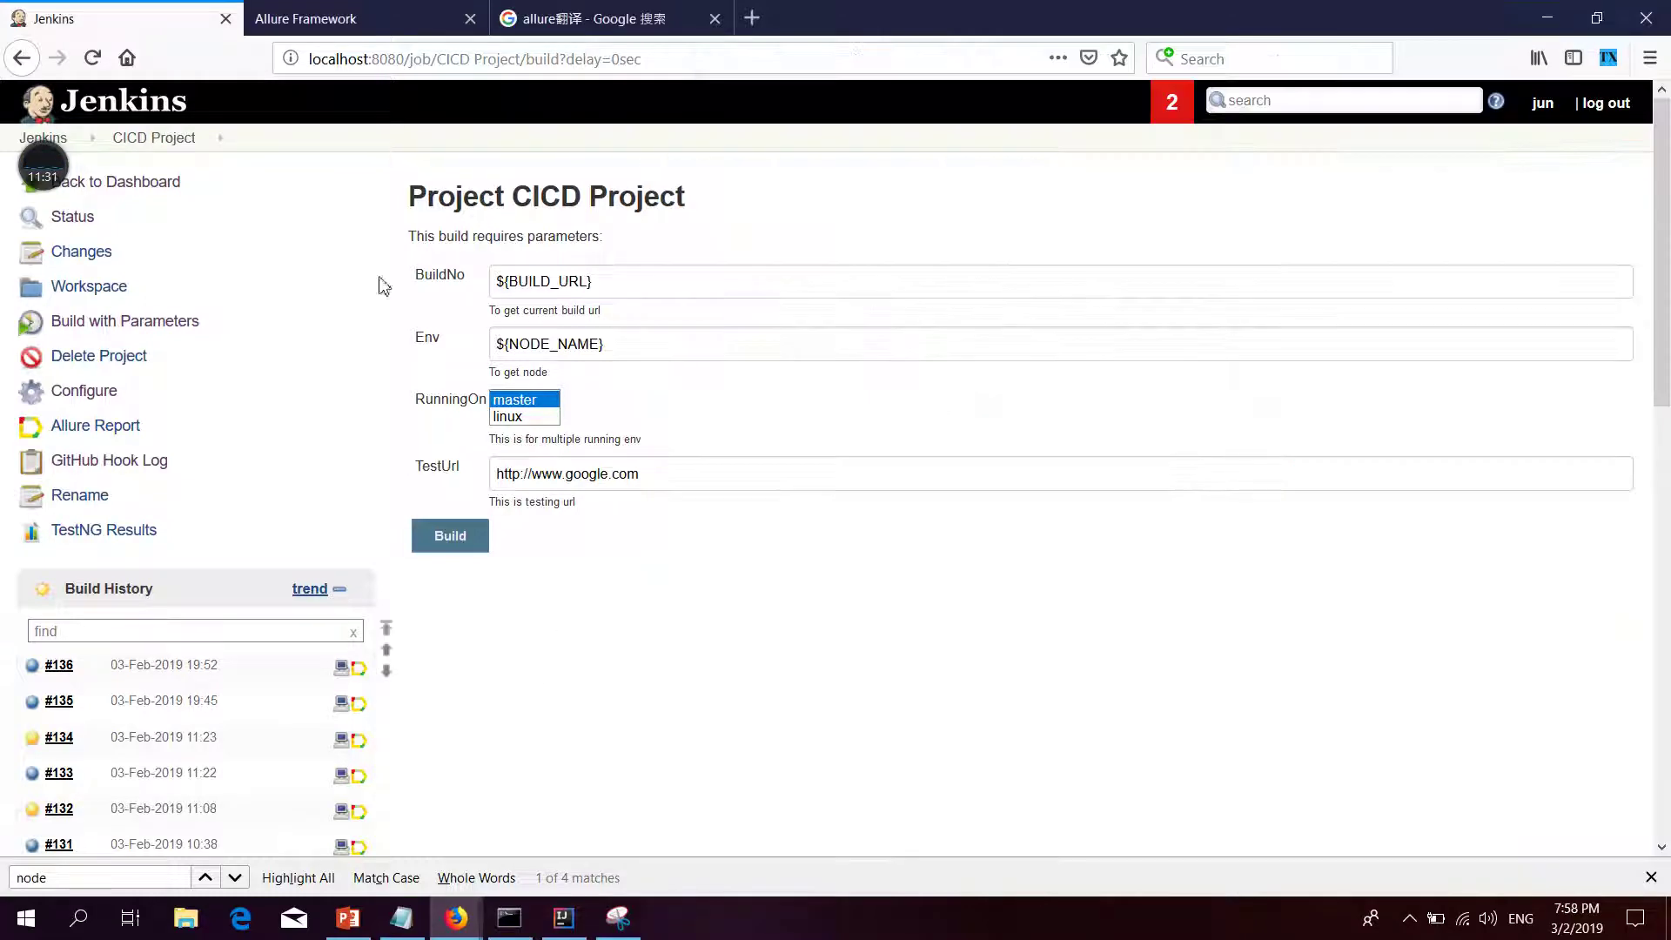
pyautogui.moveTo(383, 183); pyautogui.dragTo(733, 545)
pyautogui.click(403, 172)
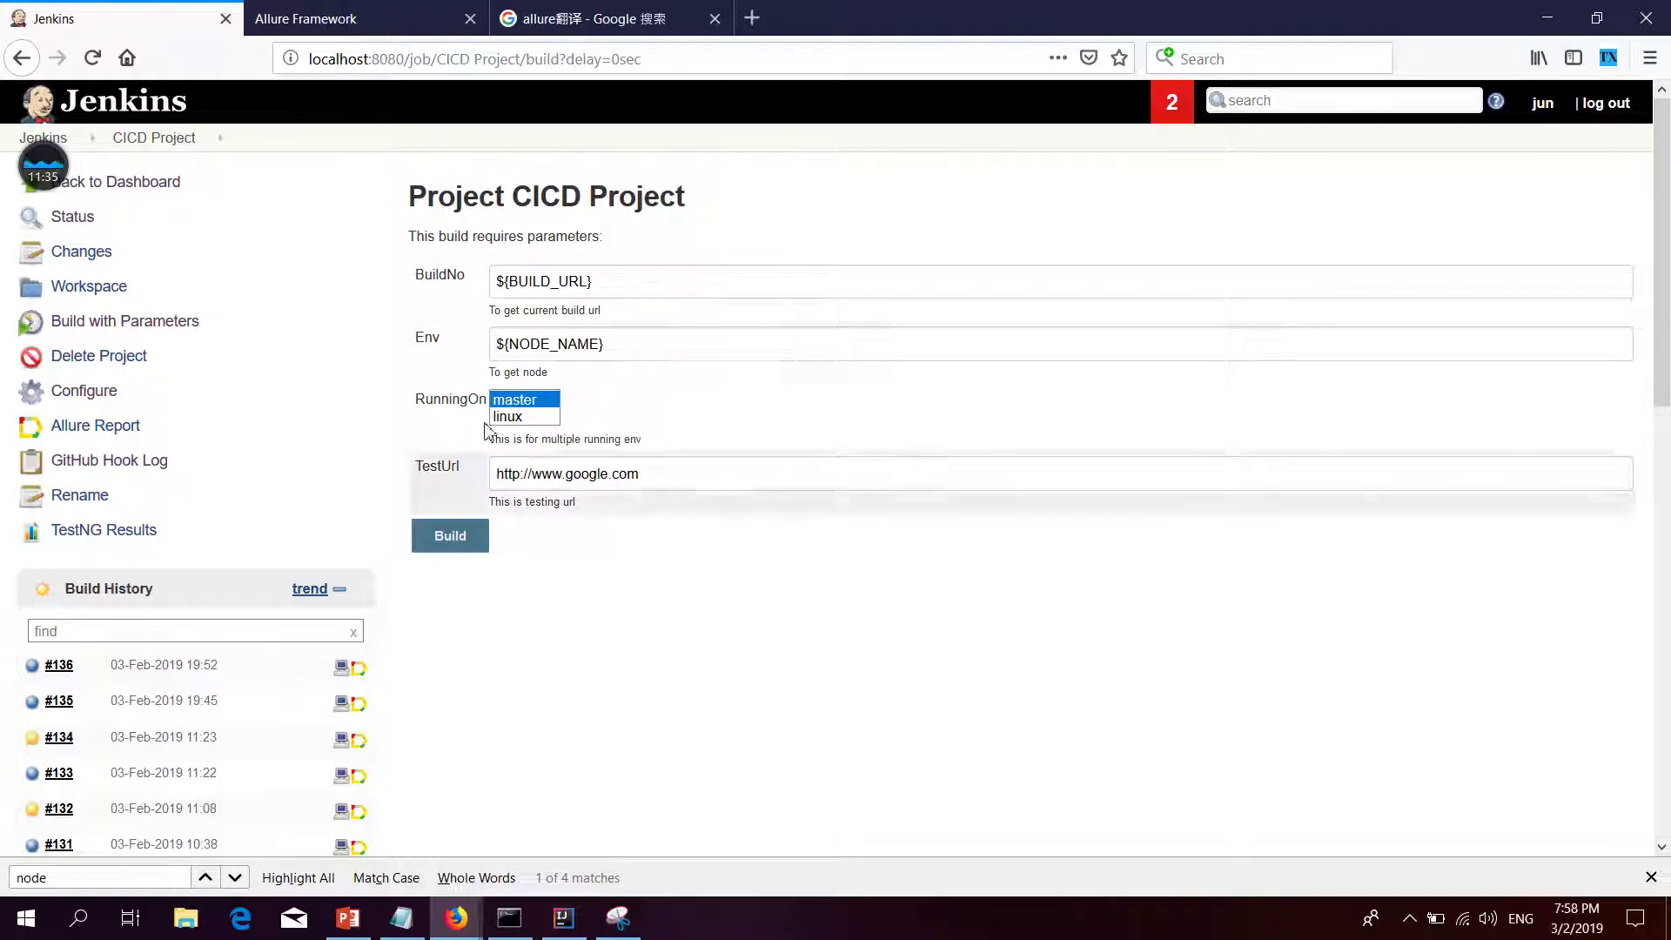
# Open the CICD Project configuration and view the parameter types that can be added
pyautogui.click(144, 141)
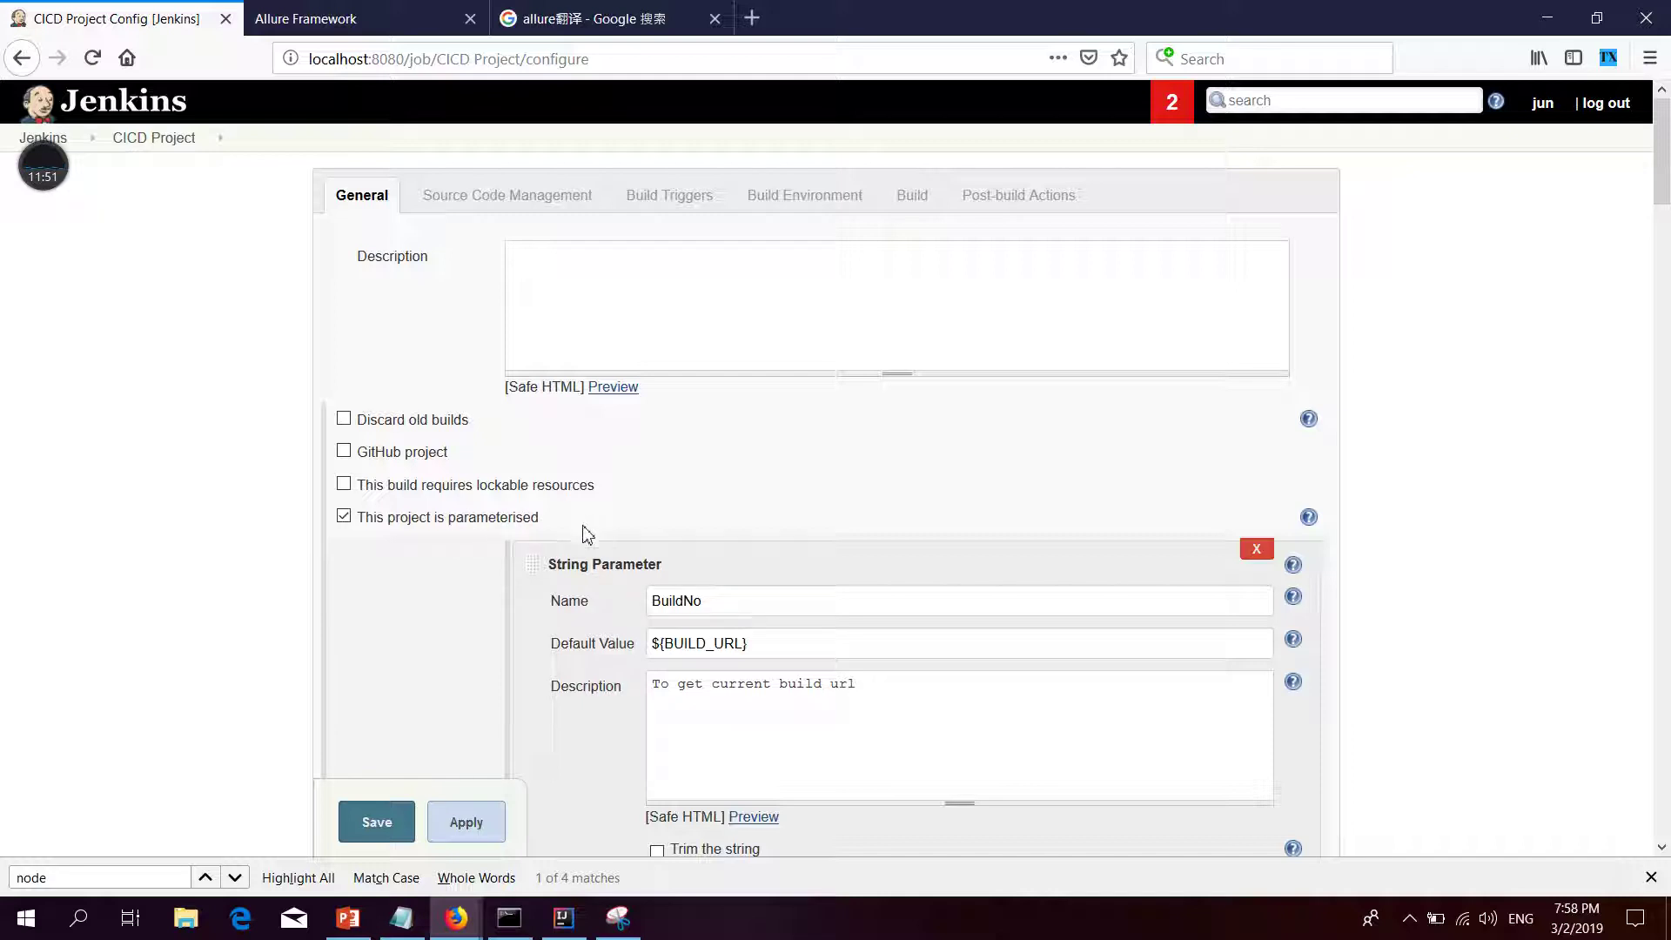
pyautogui.moveTo(1664, 178); pyautogui.dragTo(1664, 452)
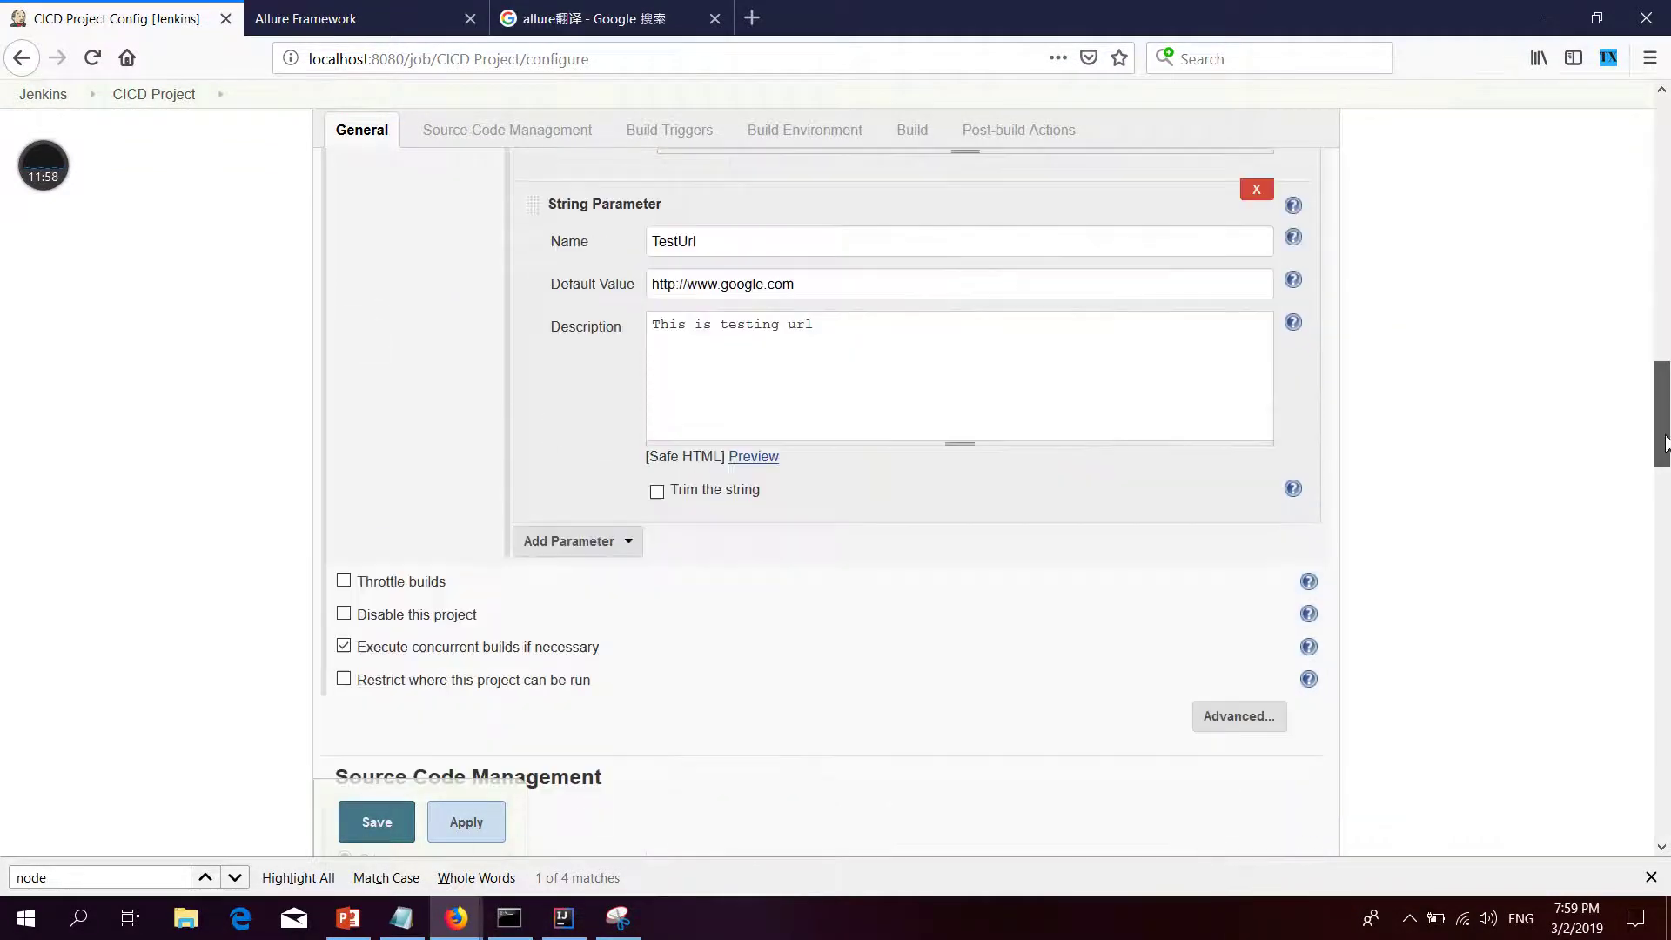
pyautogui.click(614, 541)
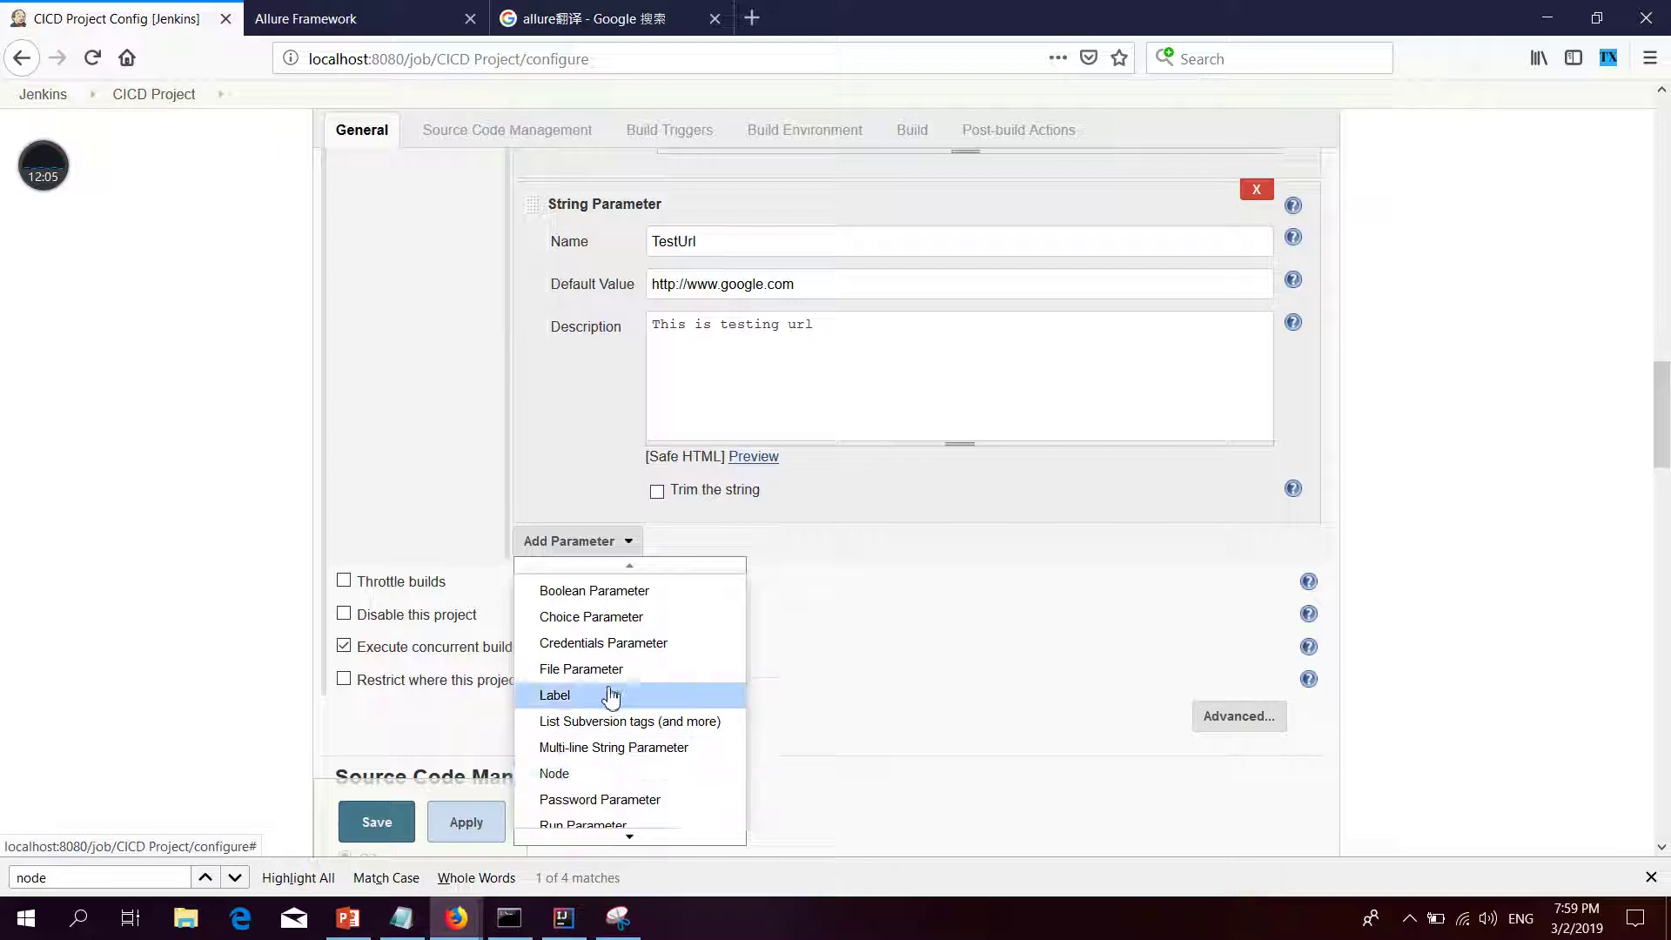
pyautogui.moveTo(1656, 446); pyautogui.dragTo(1642, 241)
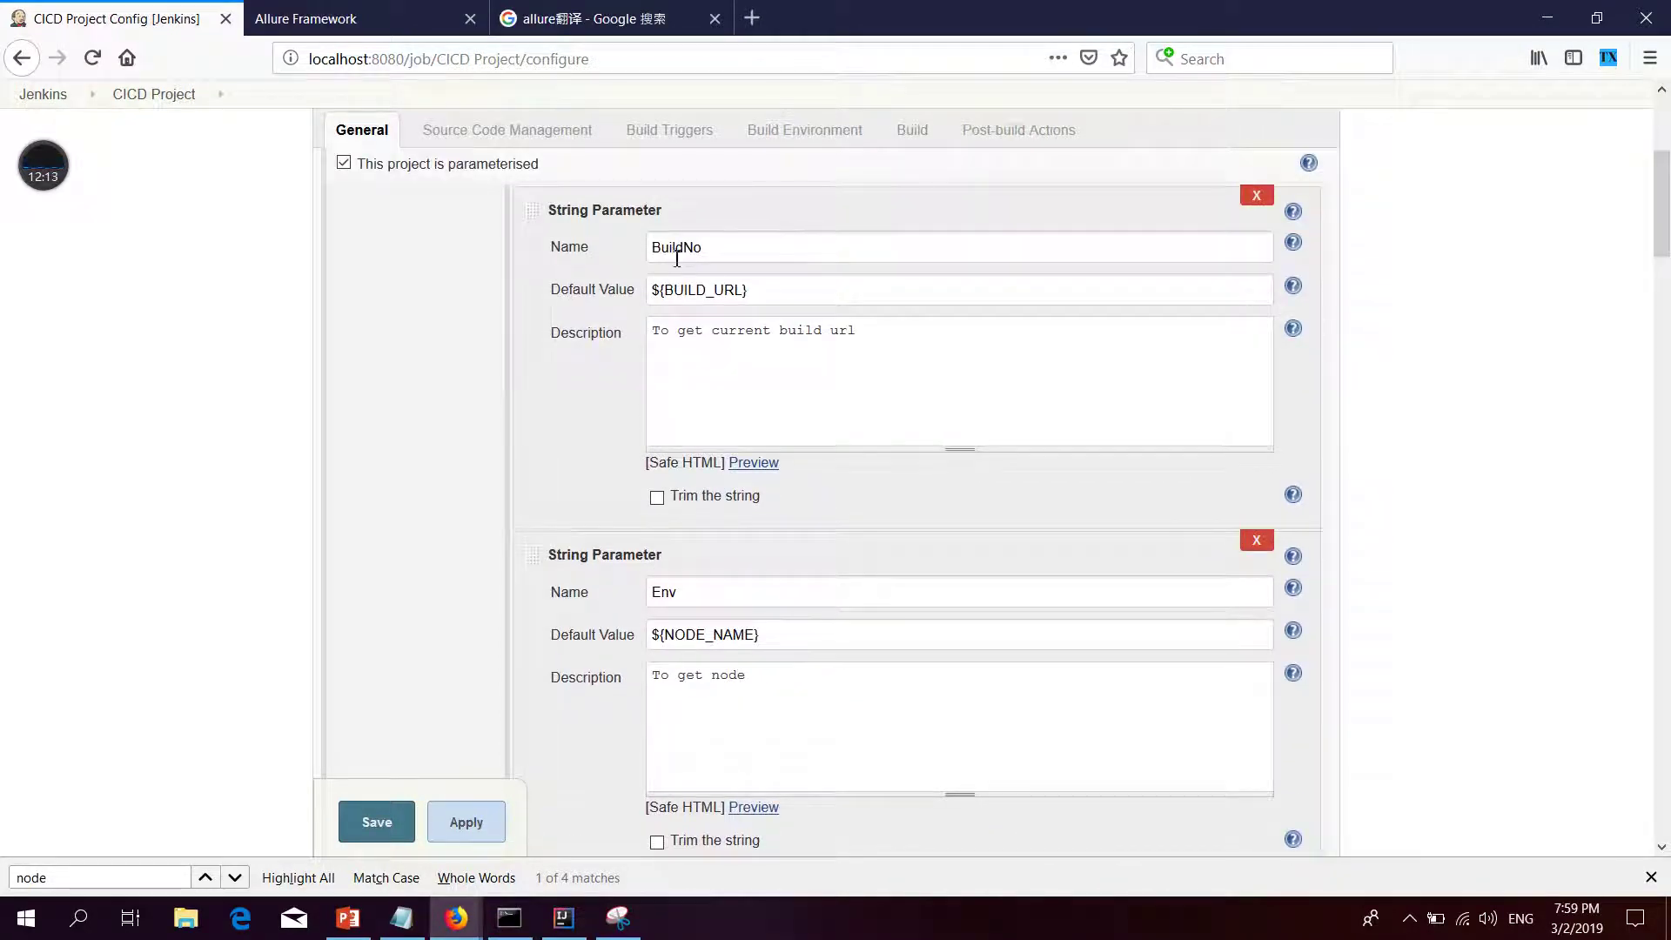
# Check the names of the BuildNo, Env and TestUrl string parameters in the project configuration
pyautogui.moveTo(710, 250); pyautogui.dragTo(669, 250)
pyautogui.moveTo(695, 592); pyautogui.dragTo(636, 592)
pyautogui.moveTo(1648, 233); pyautogui.dragTo(1647, 404)
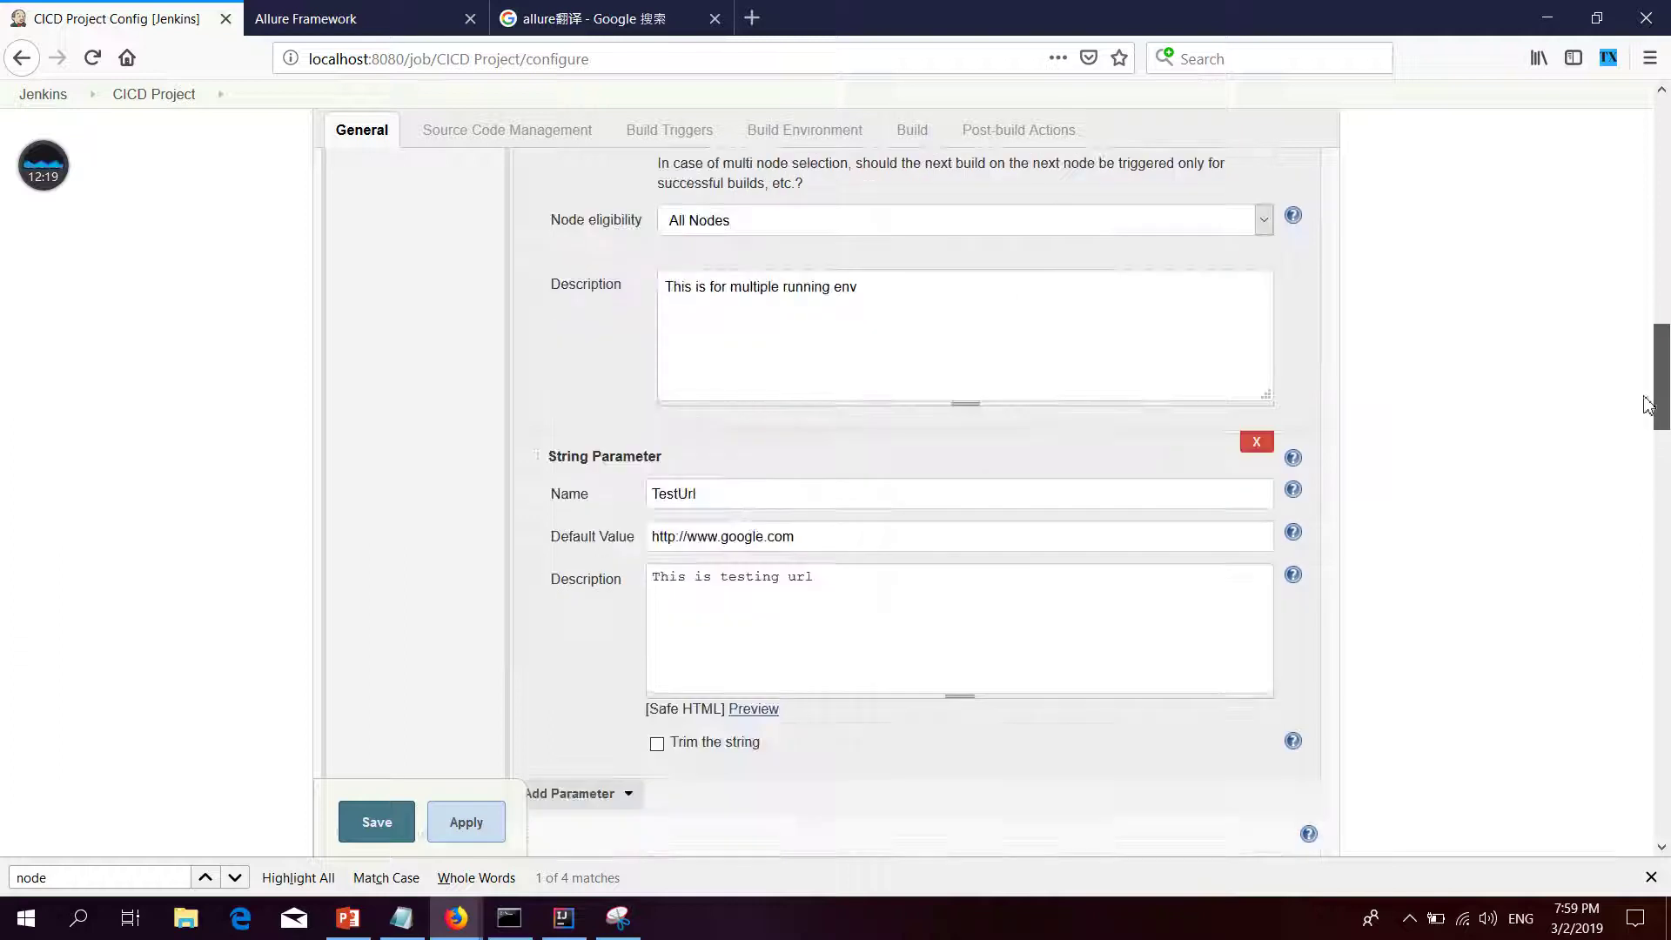
pyautogui.moveTo(742, 493); pyautogui.dragTo(580, 498)
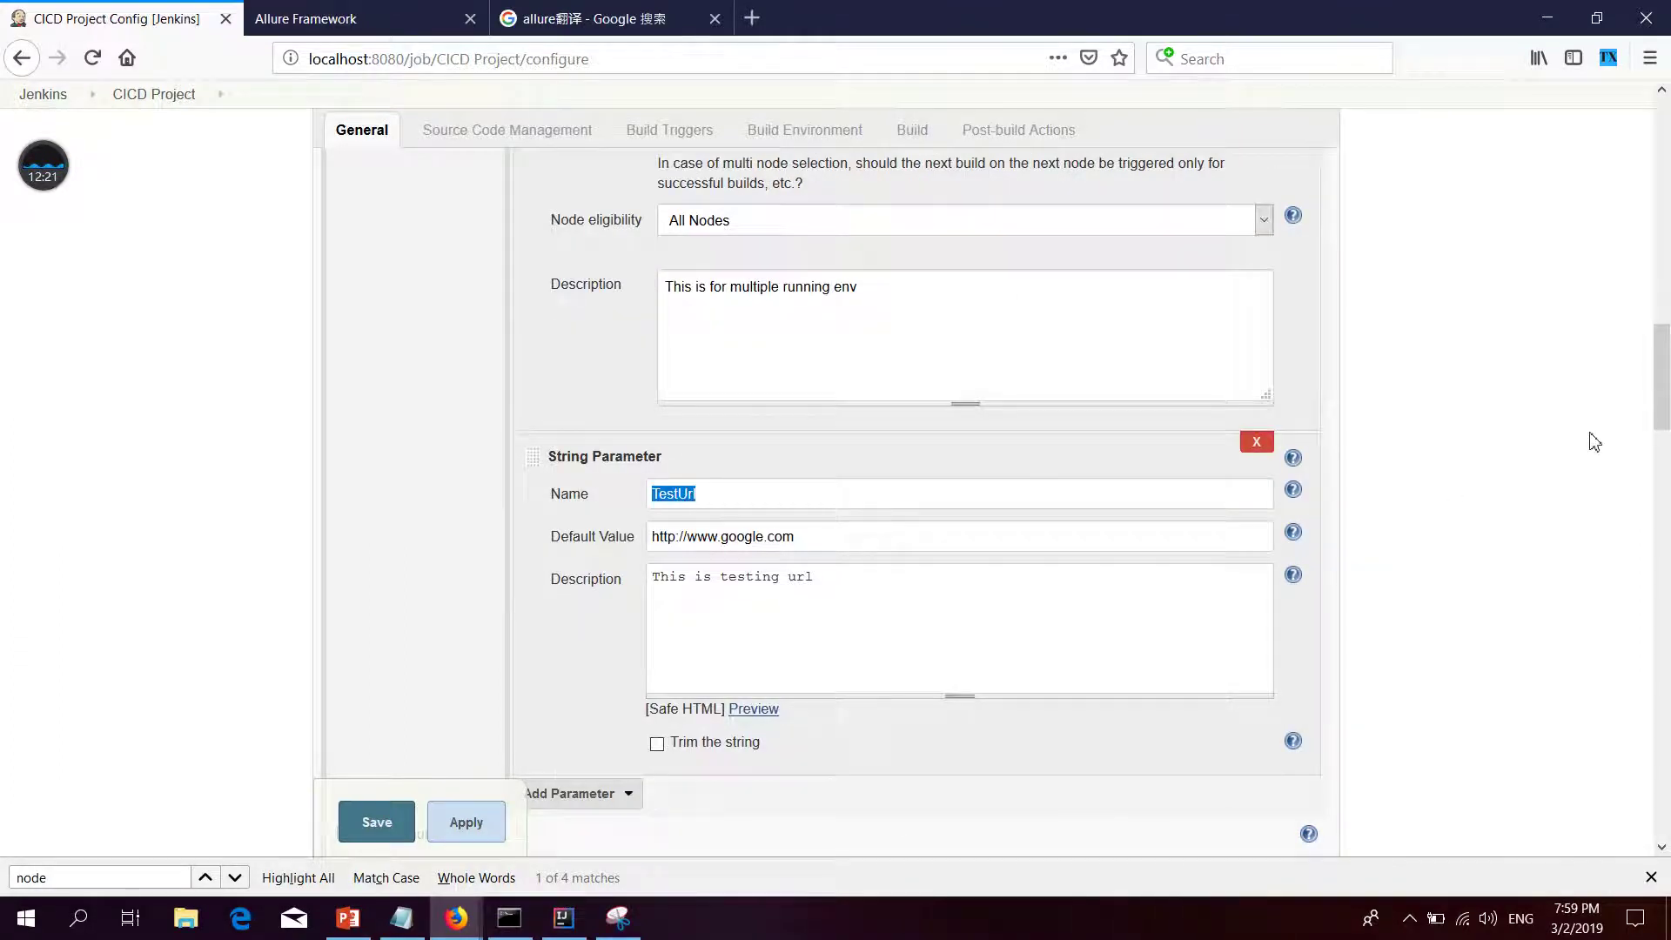
pyautogui.moveTo(1662, 416); pyautogui.dragTo(1663, 218)
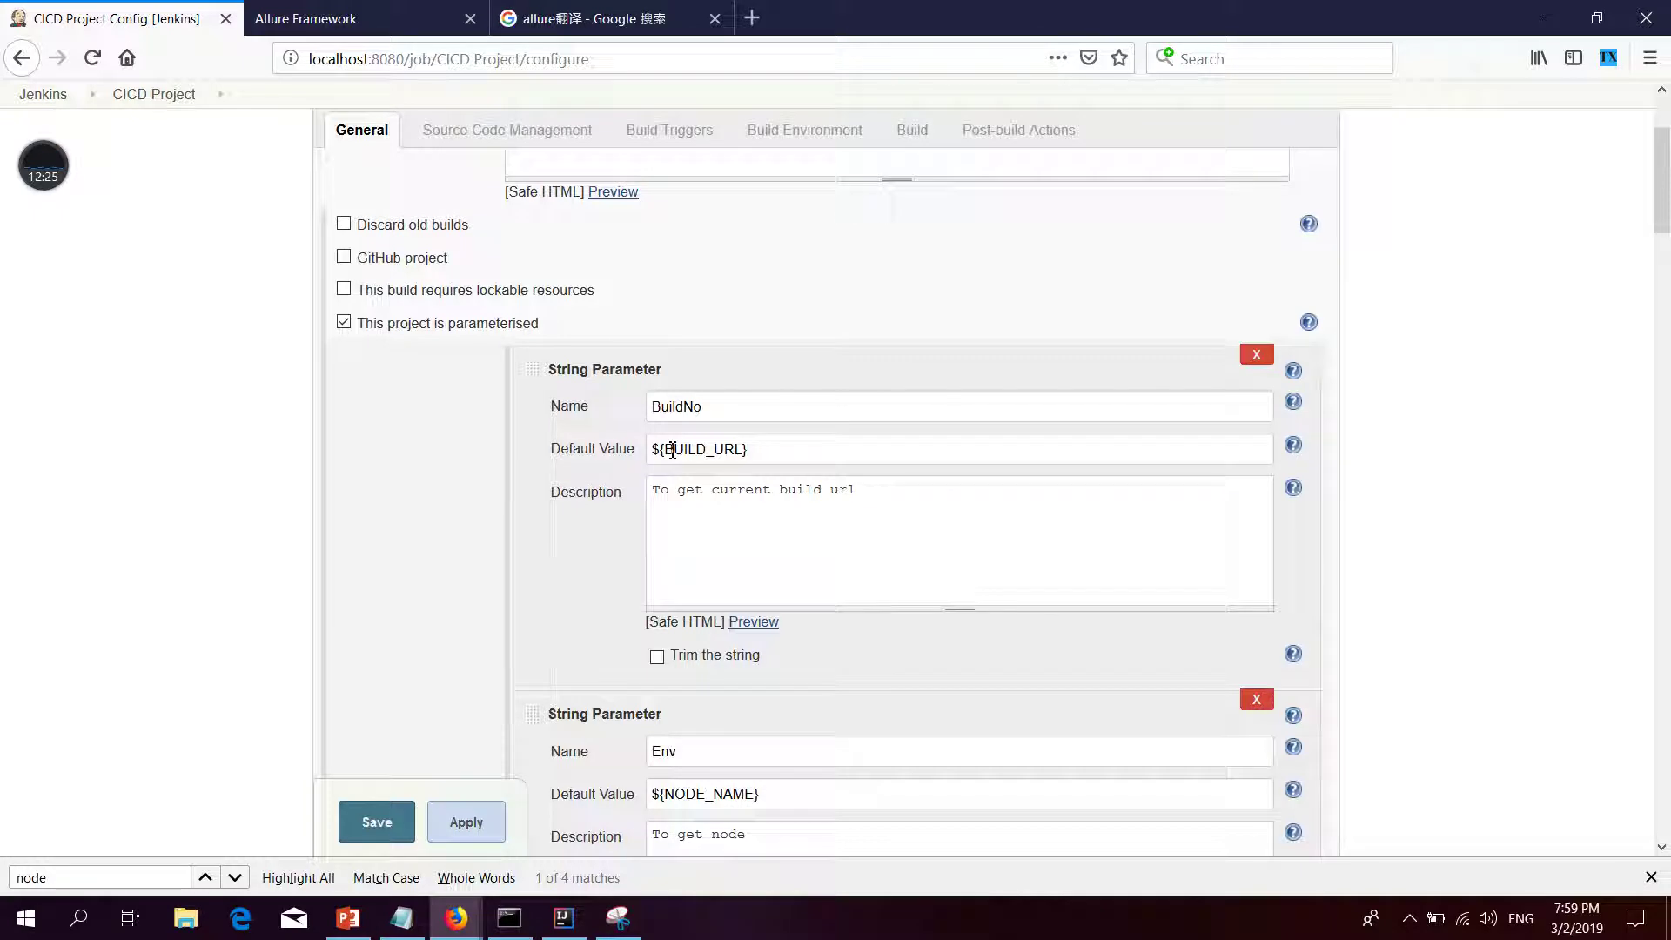
# Examine the default values of the BuildNo and Env parameters, the RunningOn node settings and the TestUrl parameter
pyautogui.moveTo(663, 449); pyautogui.dragTo(737, 450)
pyautogui.moveTo(1662, 217); pyautogui.dragTo(1663, 296)
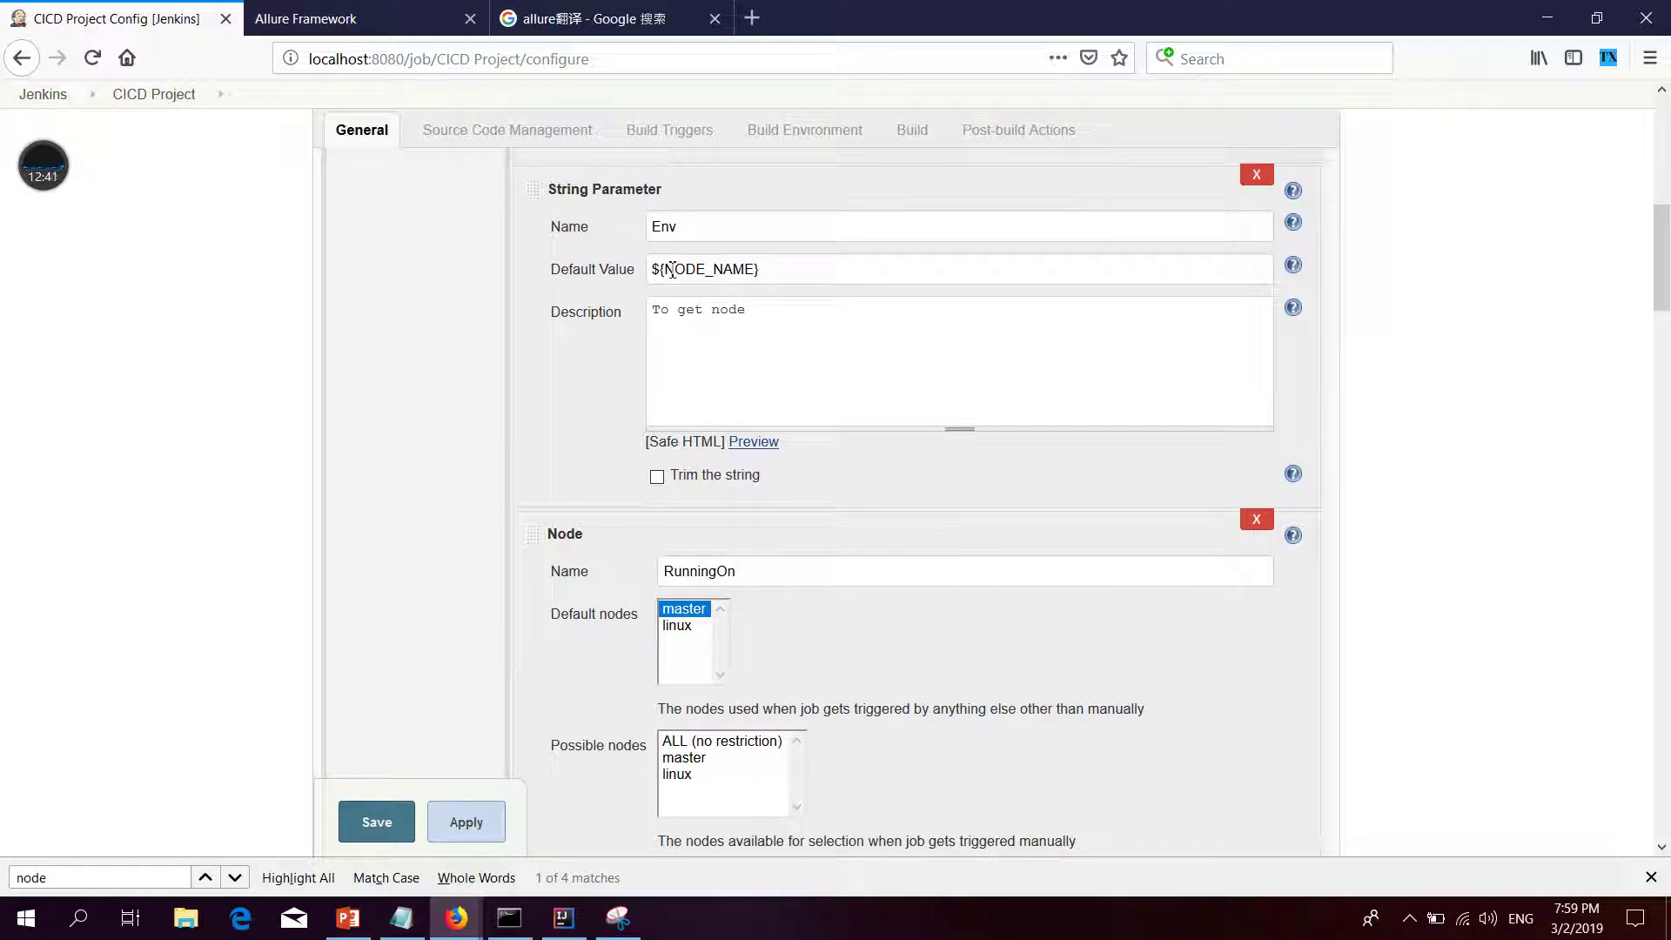
pyautogui.moveTo(662, 271); pyautogui.dragTo(757, 266)
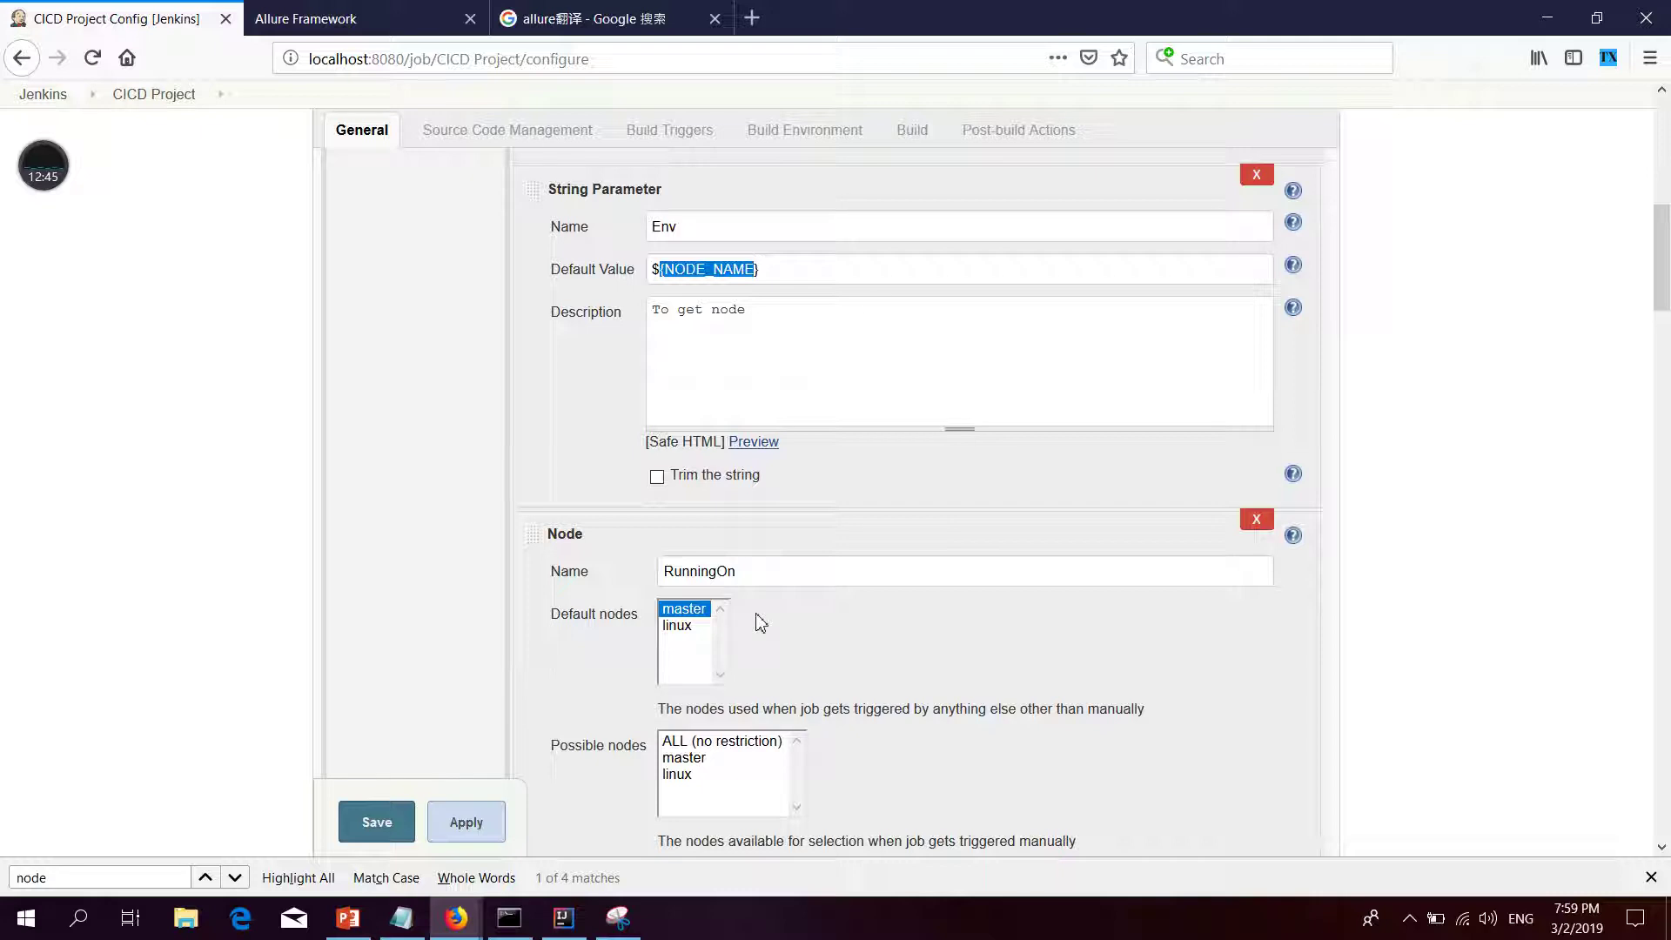
pyautogui.click(788, 322)
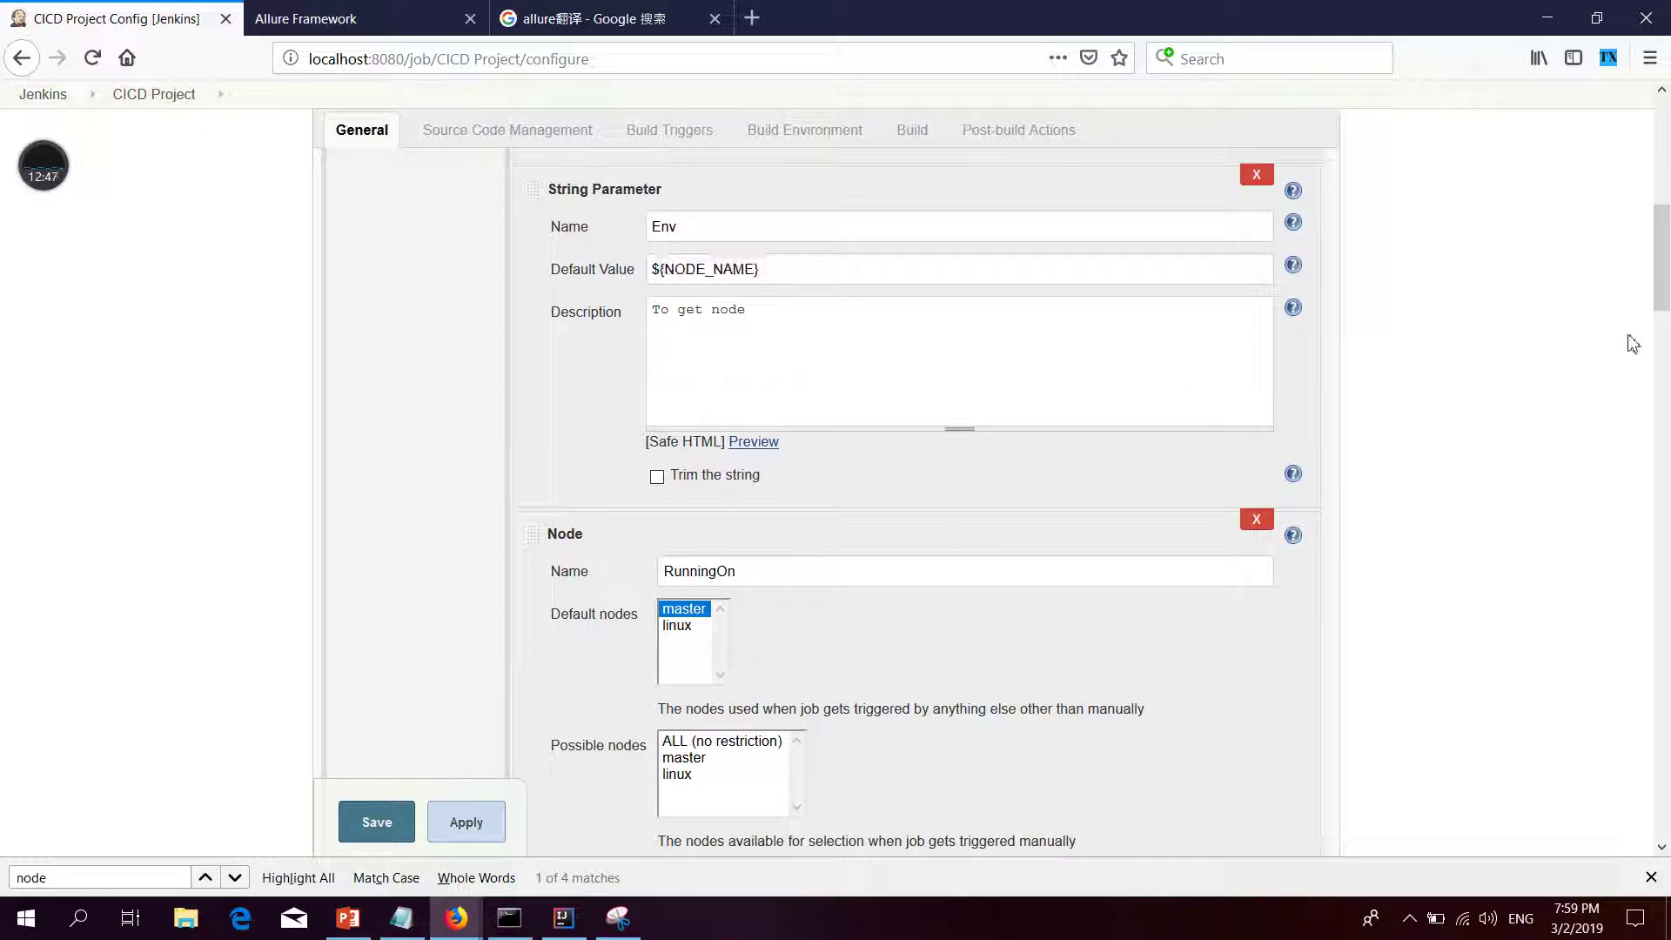
pyautogui.moveTo(1661, 261); pyautogui.dragTo(1661, 427)
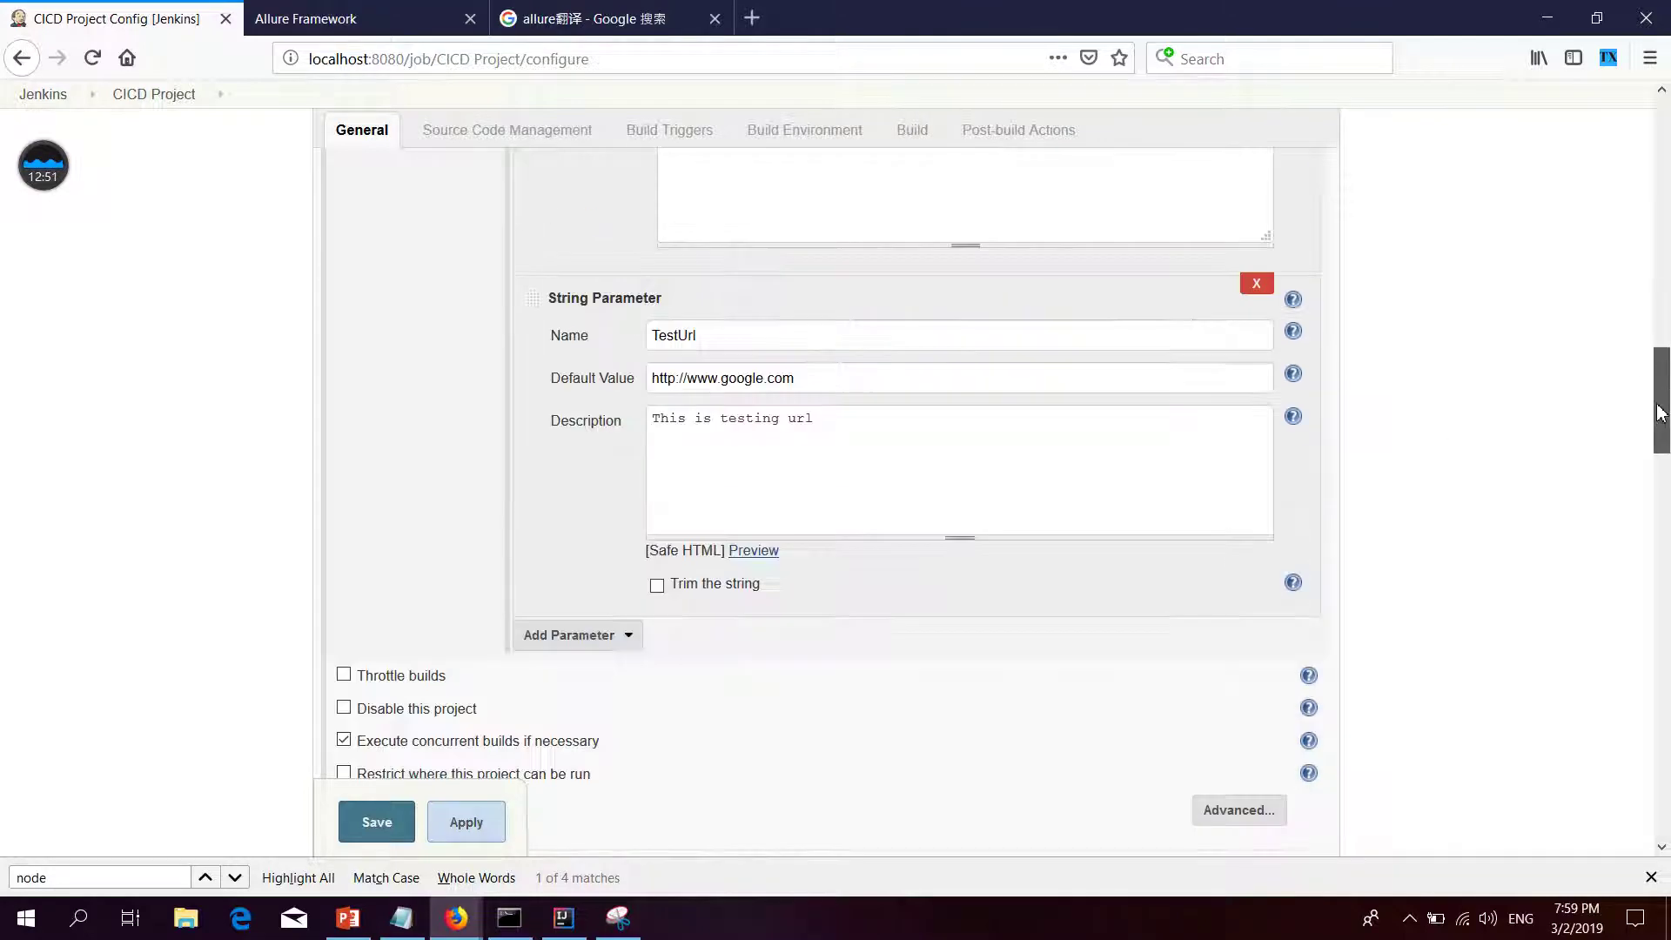
pyautogui.doubleClick(697, 336)
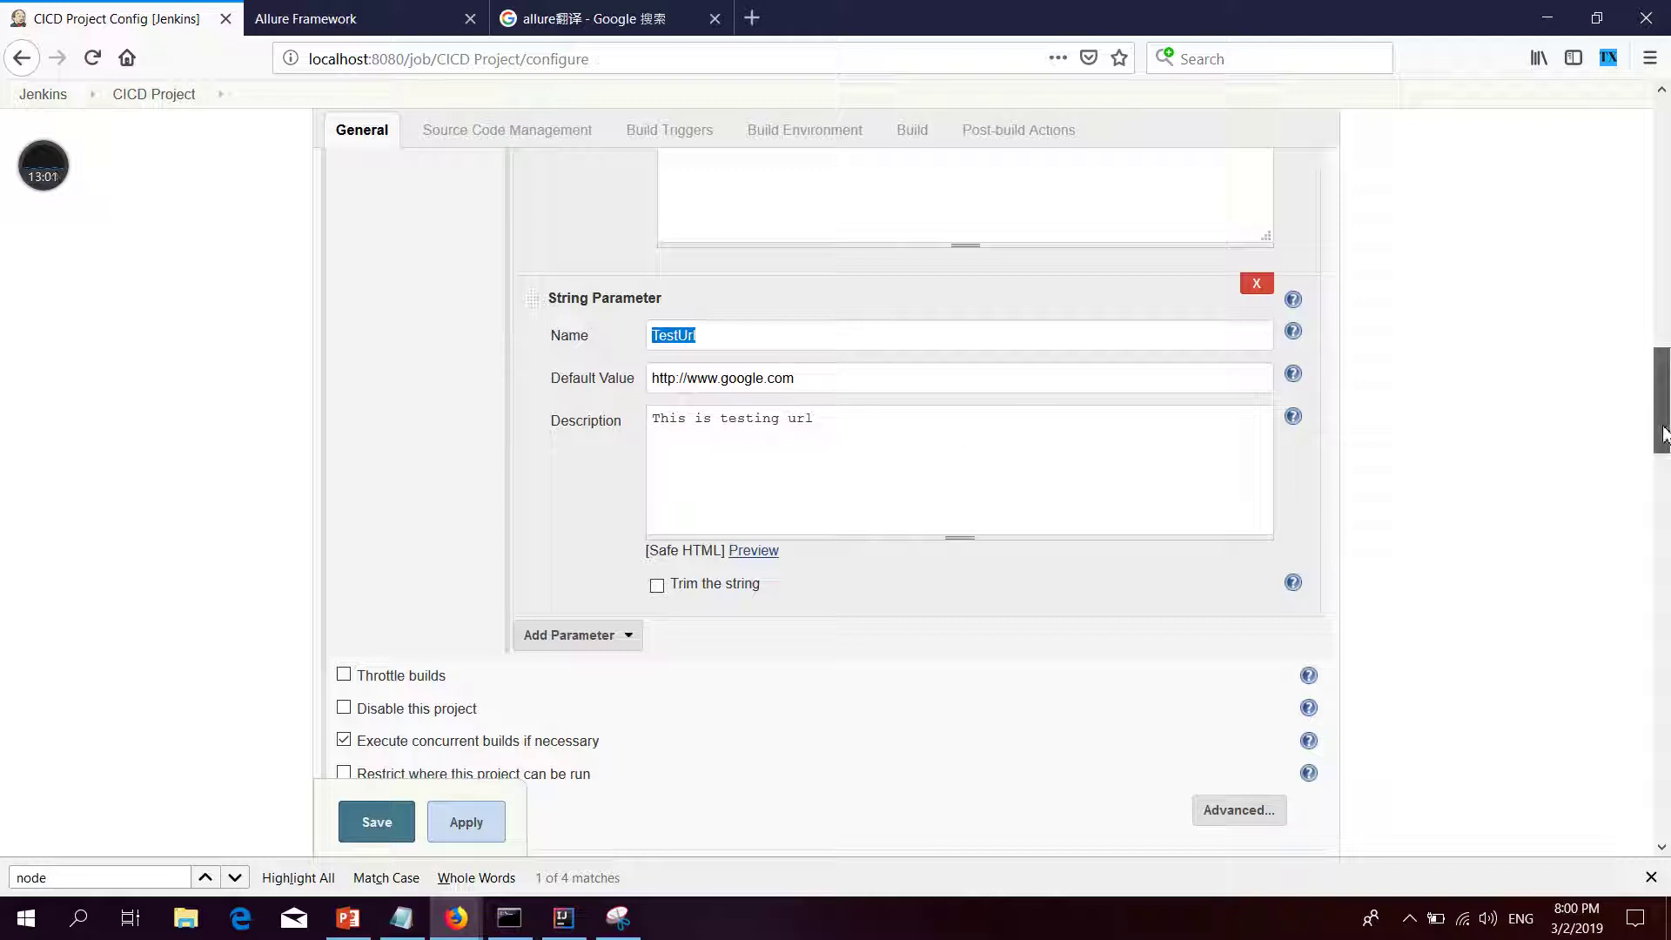
# Save the CICD Project configuration and reopen its parameterised build form
pyautogui.moveTo(1664, 442); pyautogui.dragTo(1664, 439)
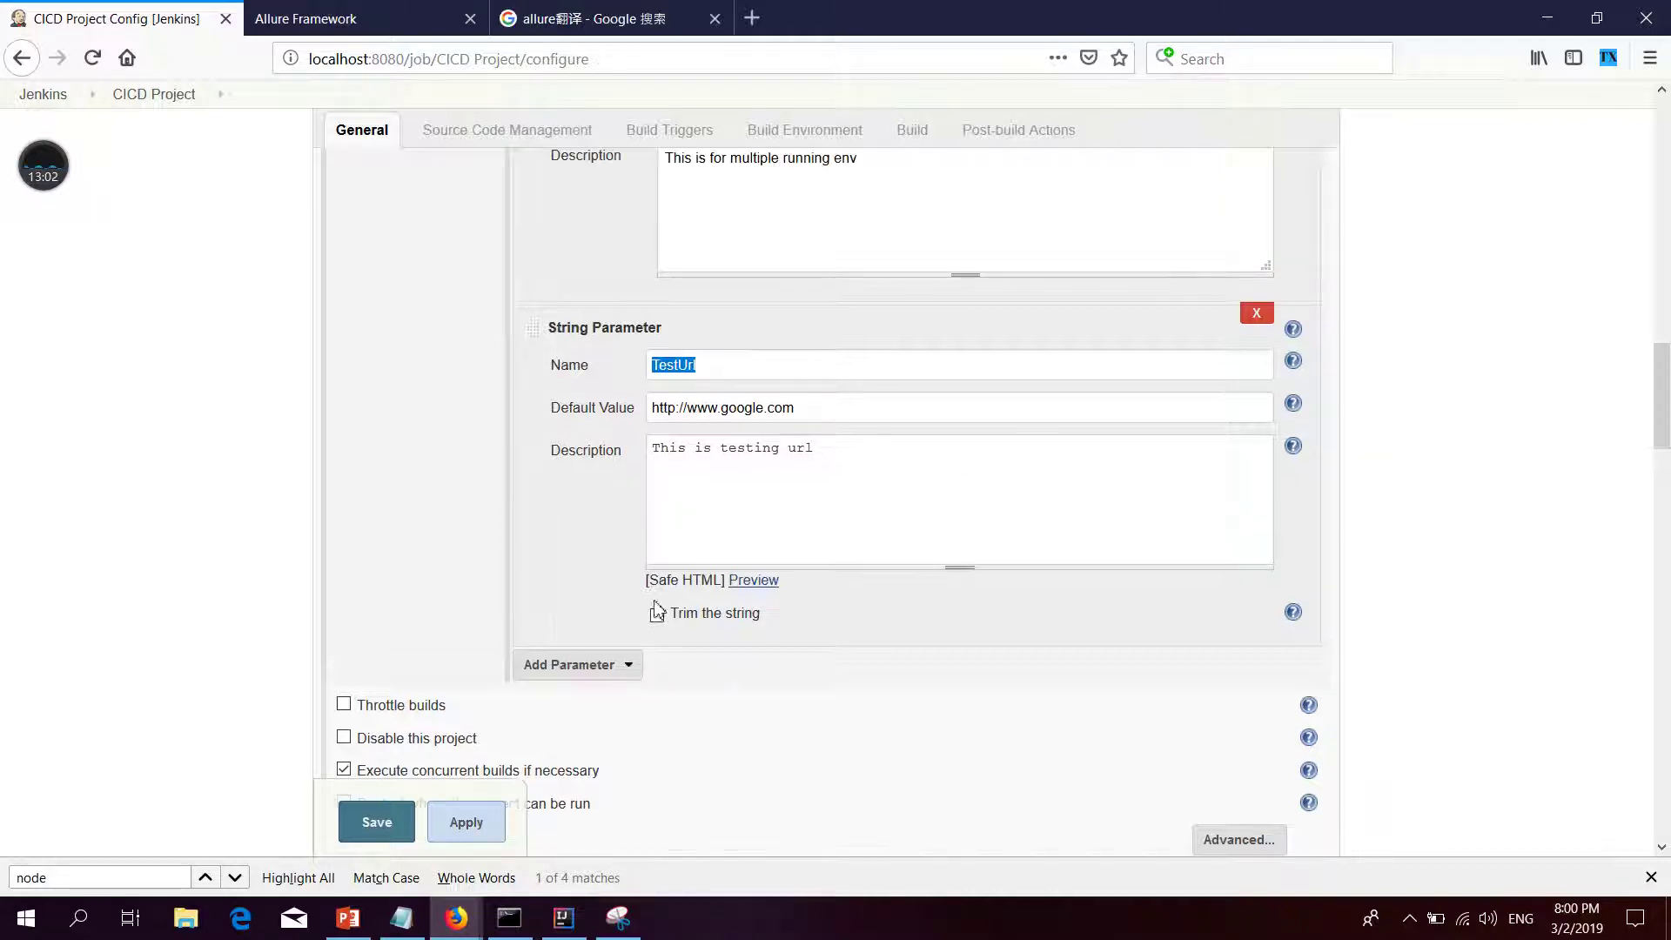
pyautogui.click(377, 822)
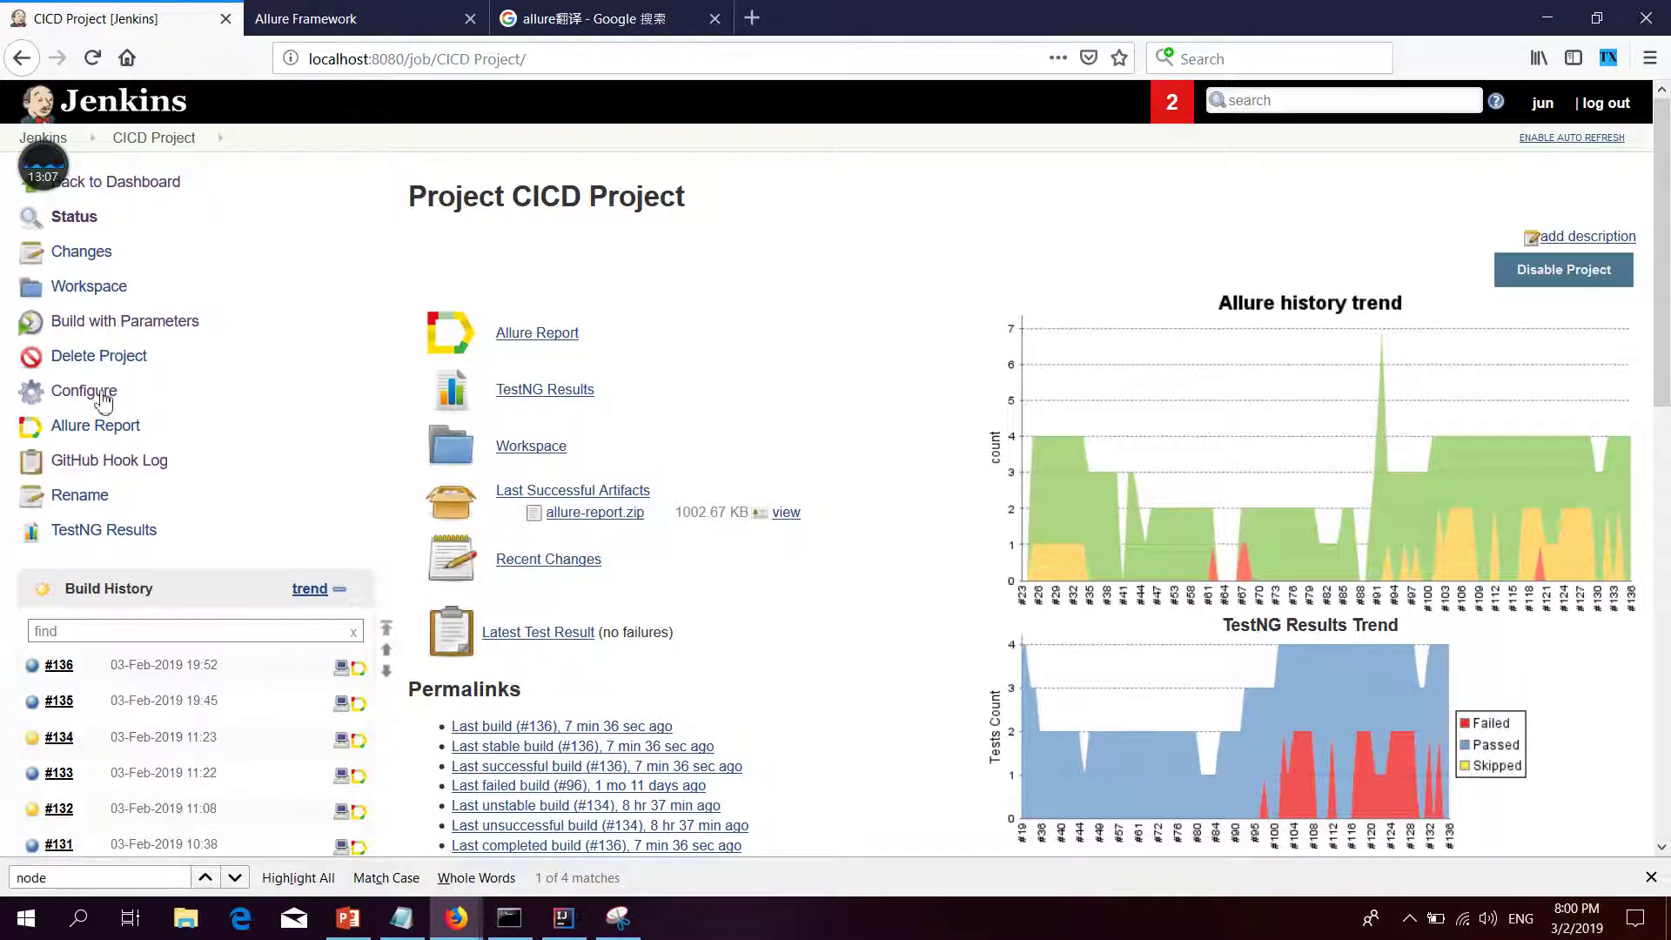
pyautogui.click(84, 331)
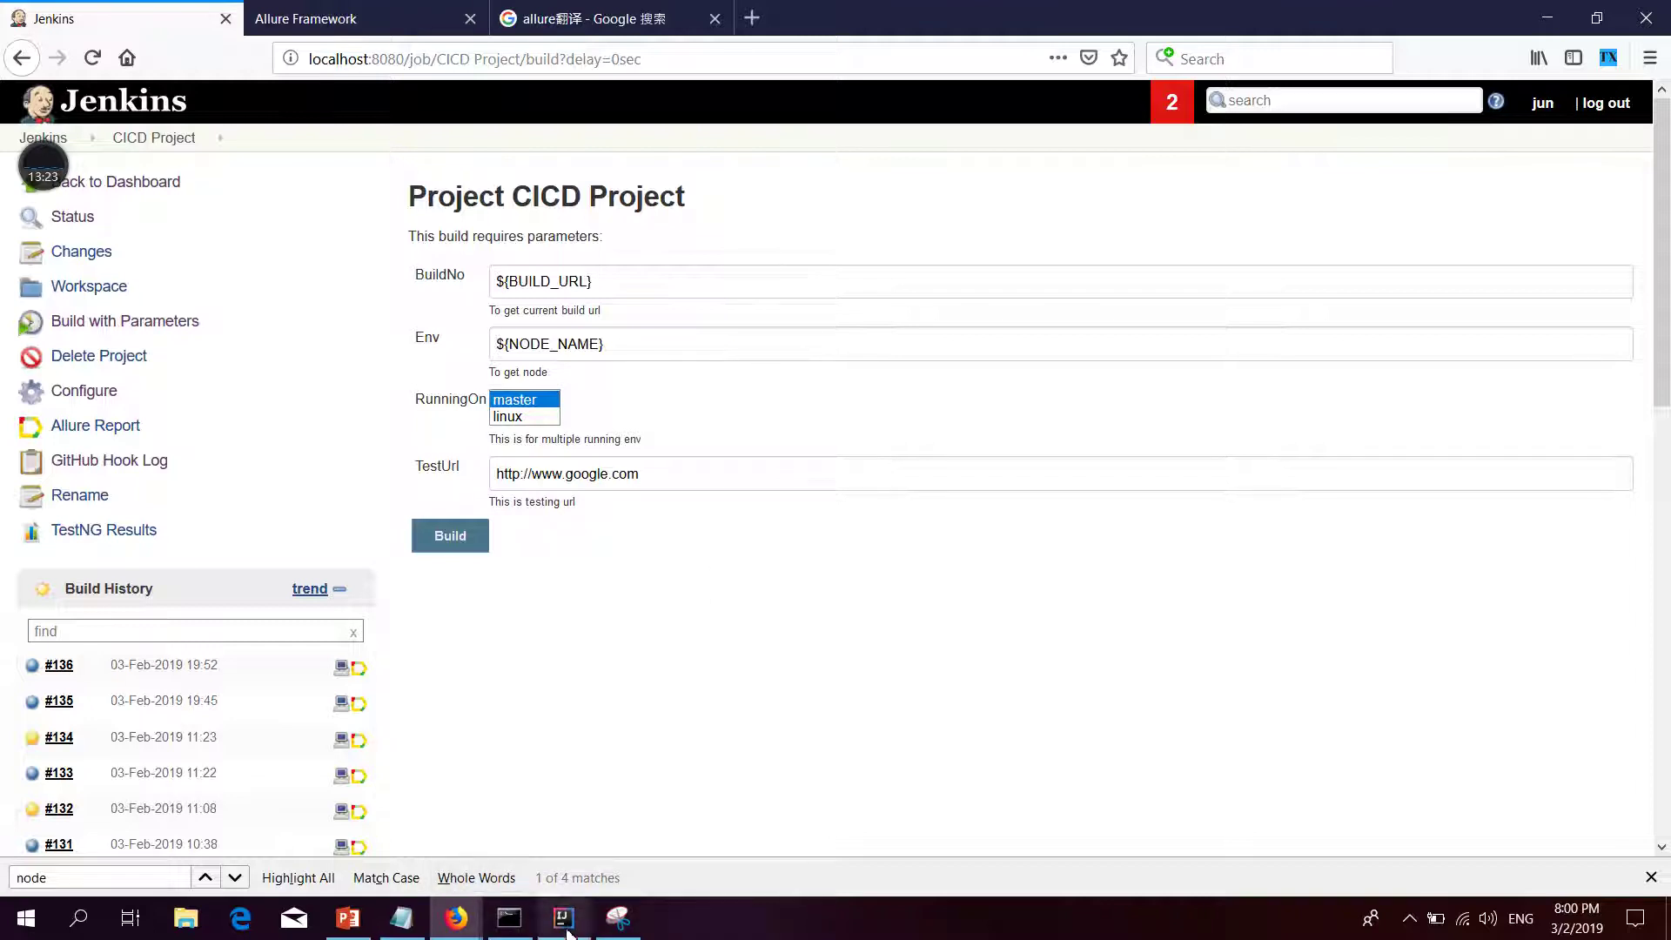
# Switch to the Allure presentation in PowerPoint, view the Configure Parameters slide, and return to Jenkins in the browser
pyautogui.click(352, 921)
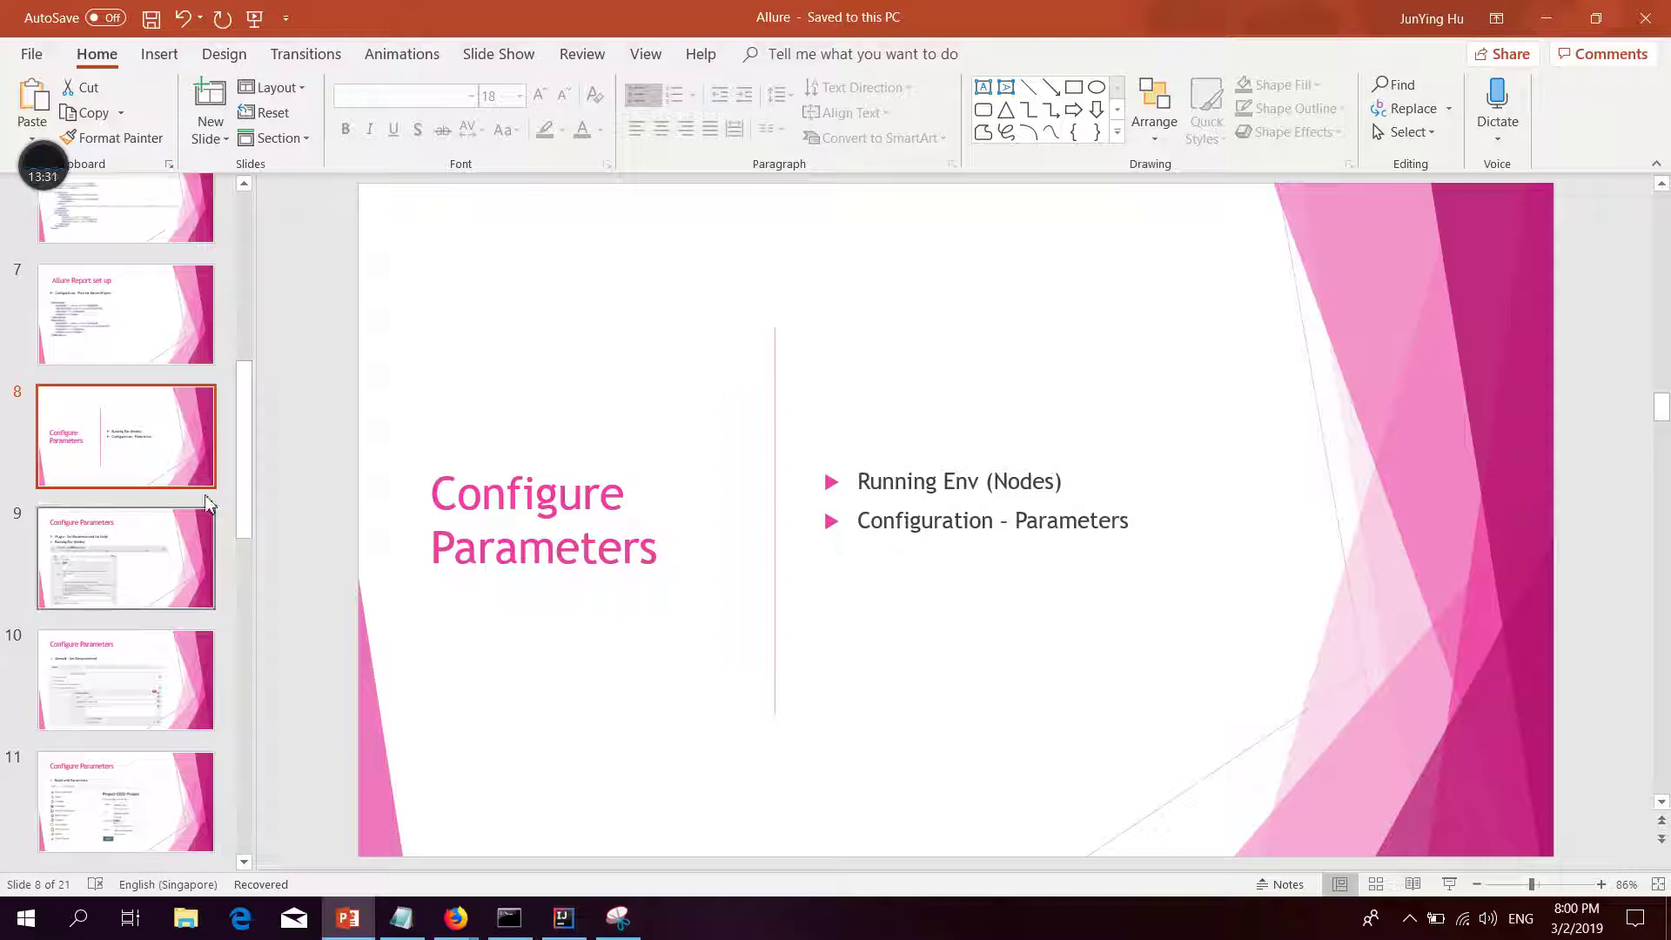
pyautogui.moveTo(243, 448); pyautogui.dragTo(254, 506)
pyautogui.scroll(1, 253, 479)
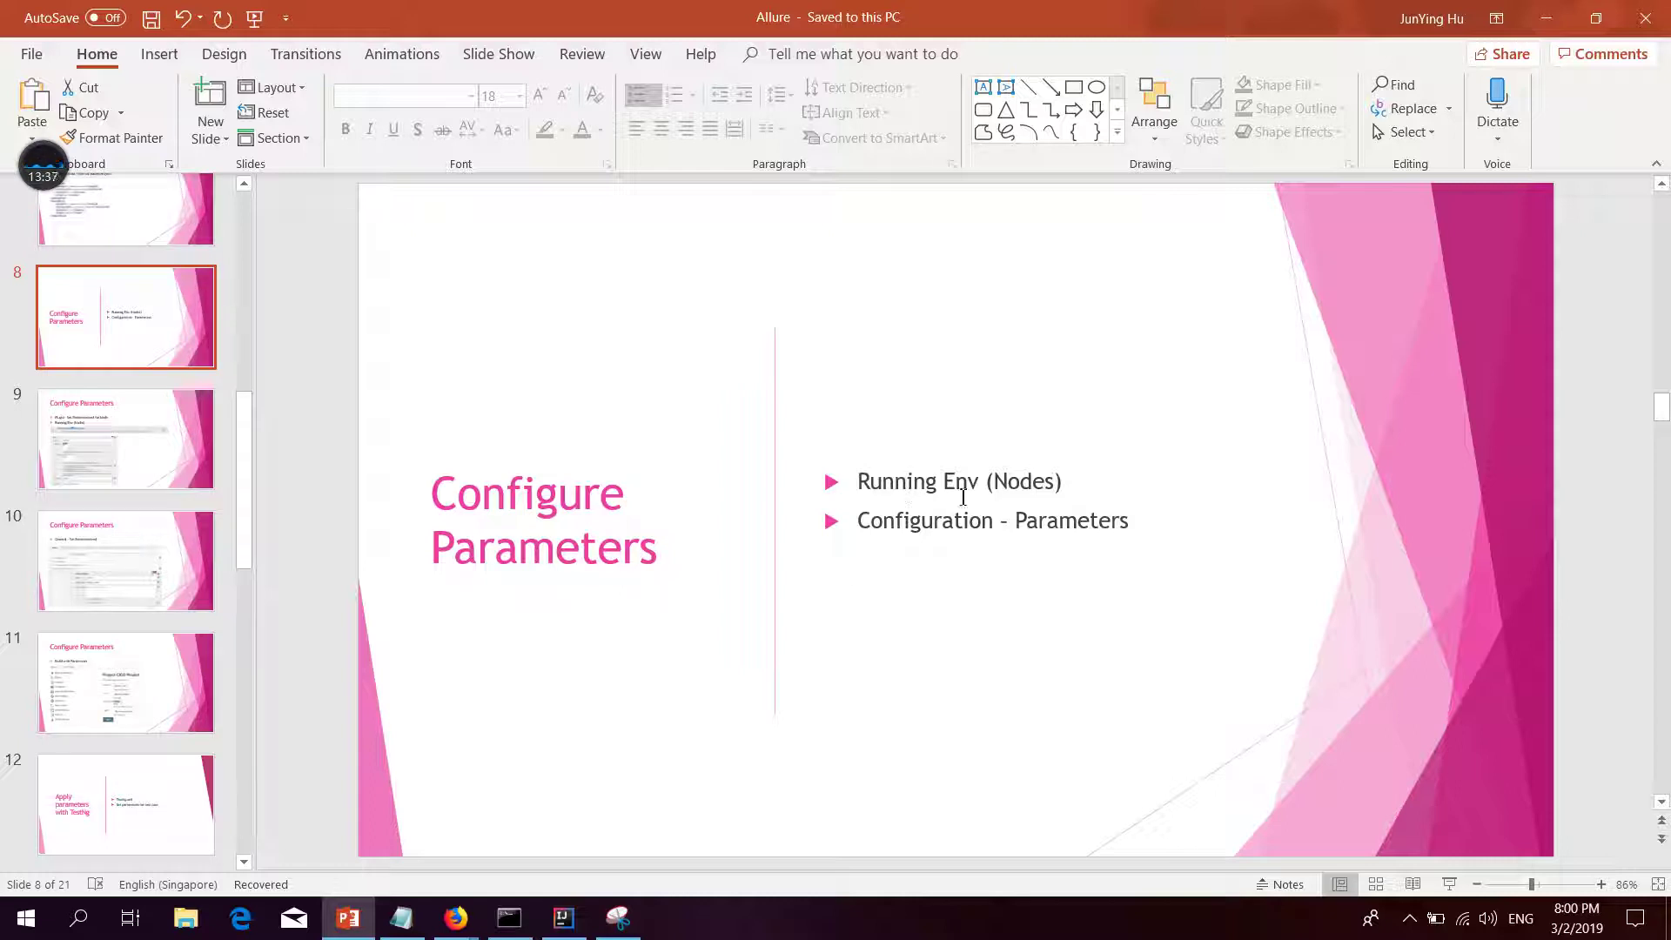
pyautogui.hotkey('alt', 'Tab')
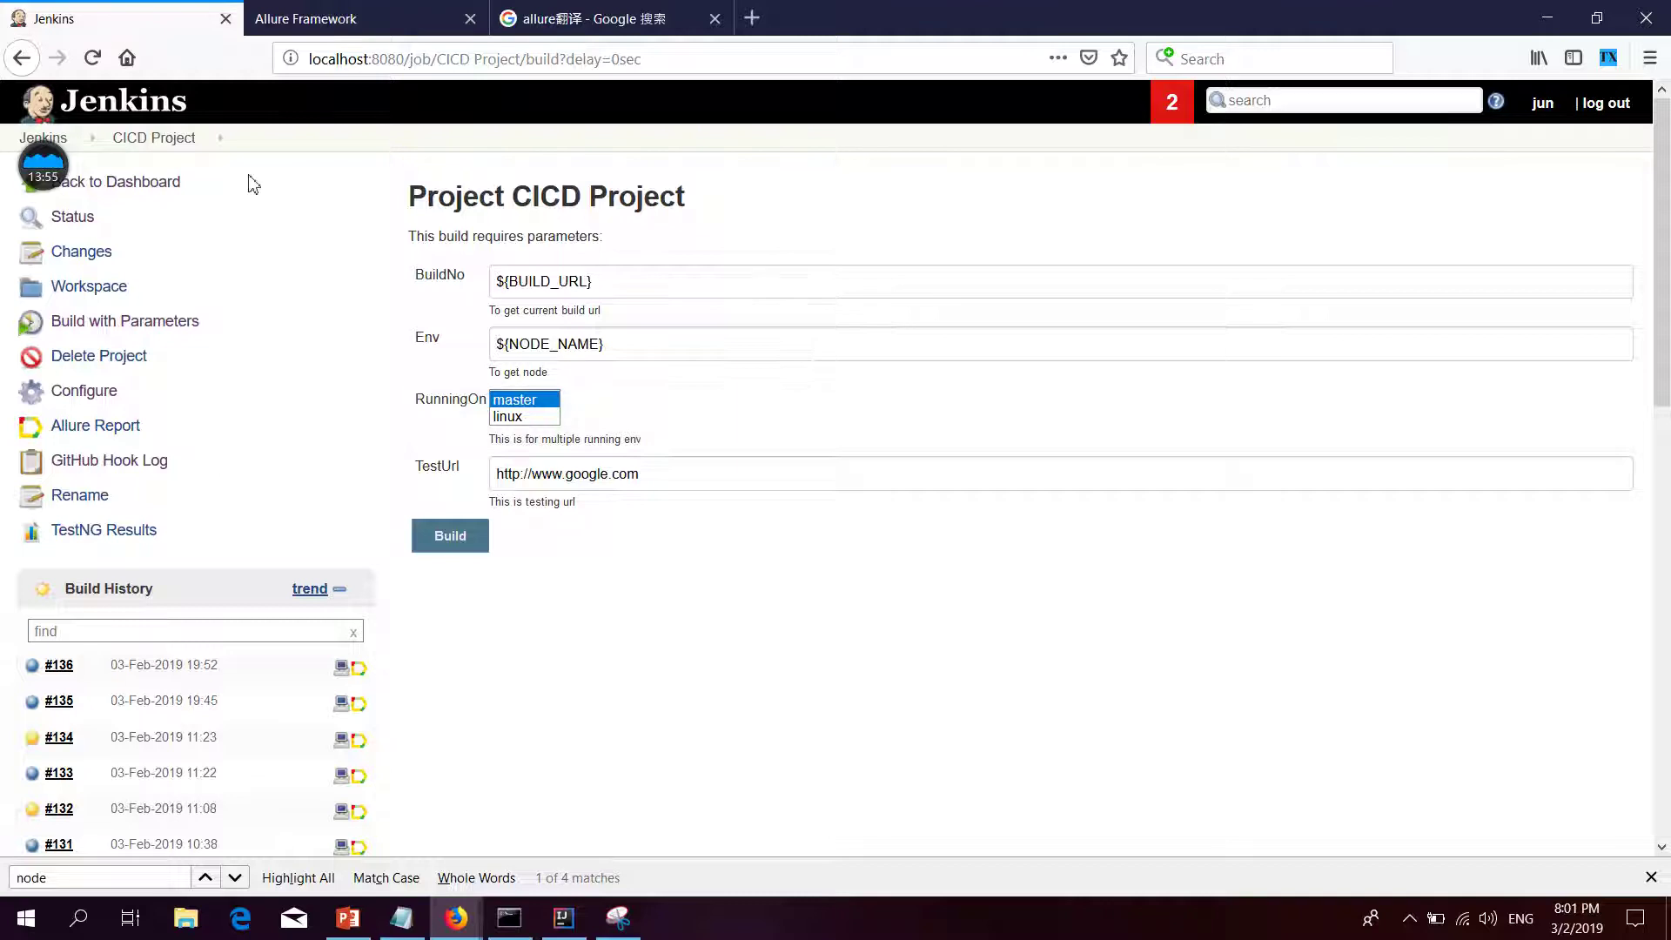
# Open the list of installed plugins in the Jenkins plugin manager
pyautogui.click(59, 181)
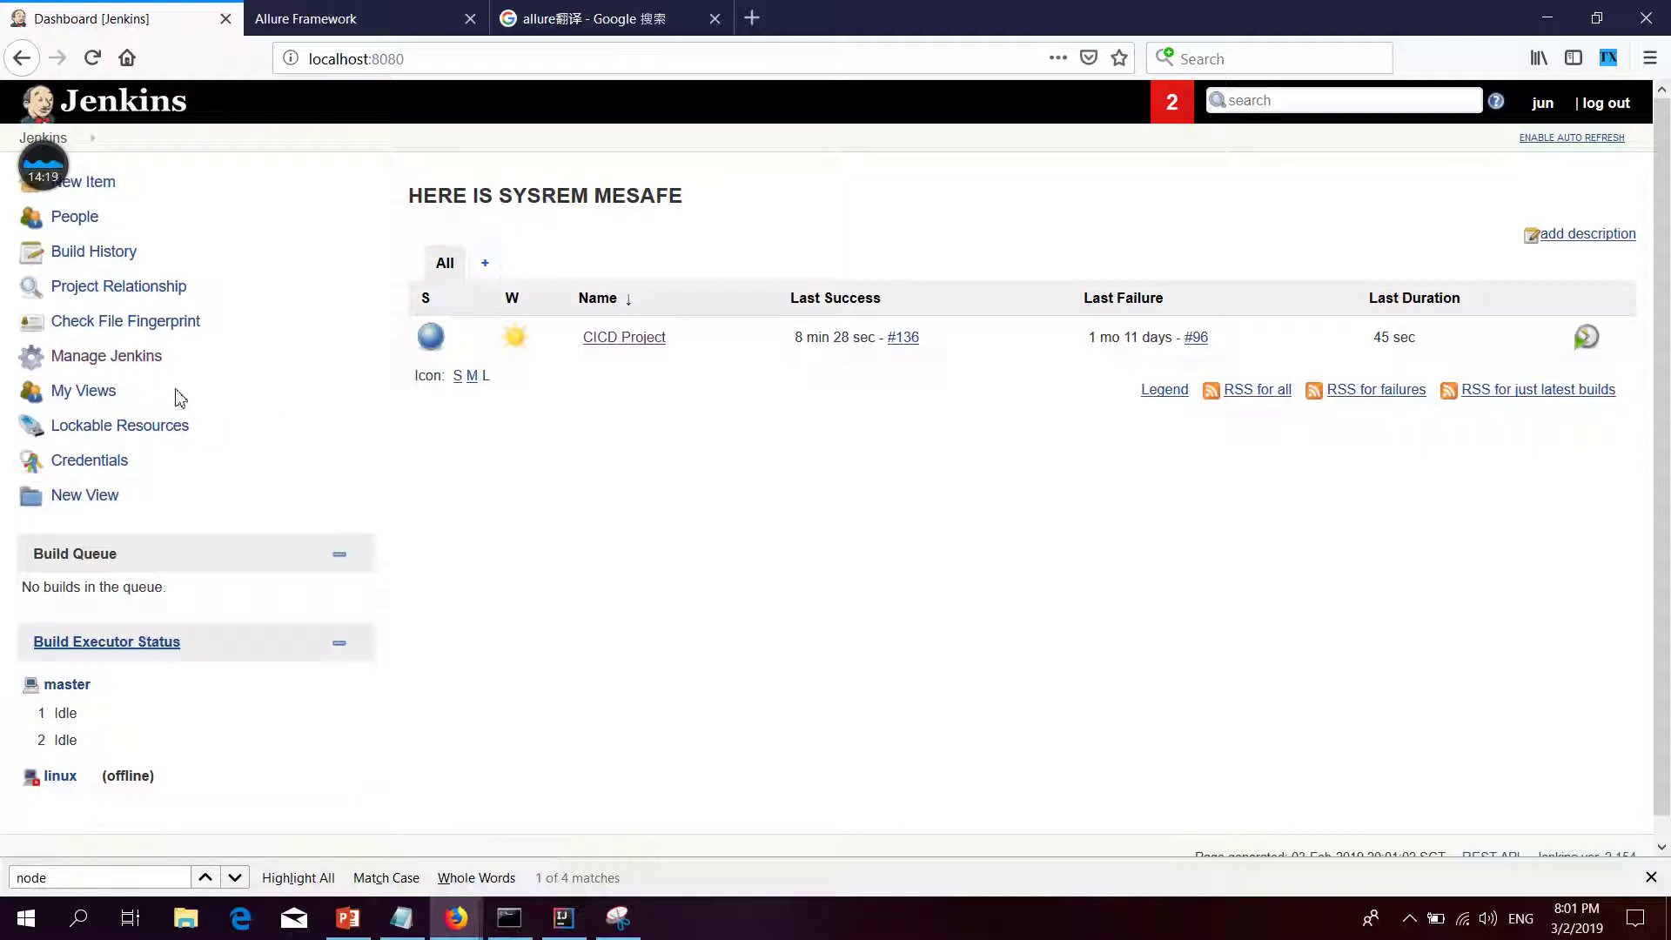
pyautogui.click(150, 361)
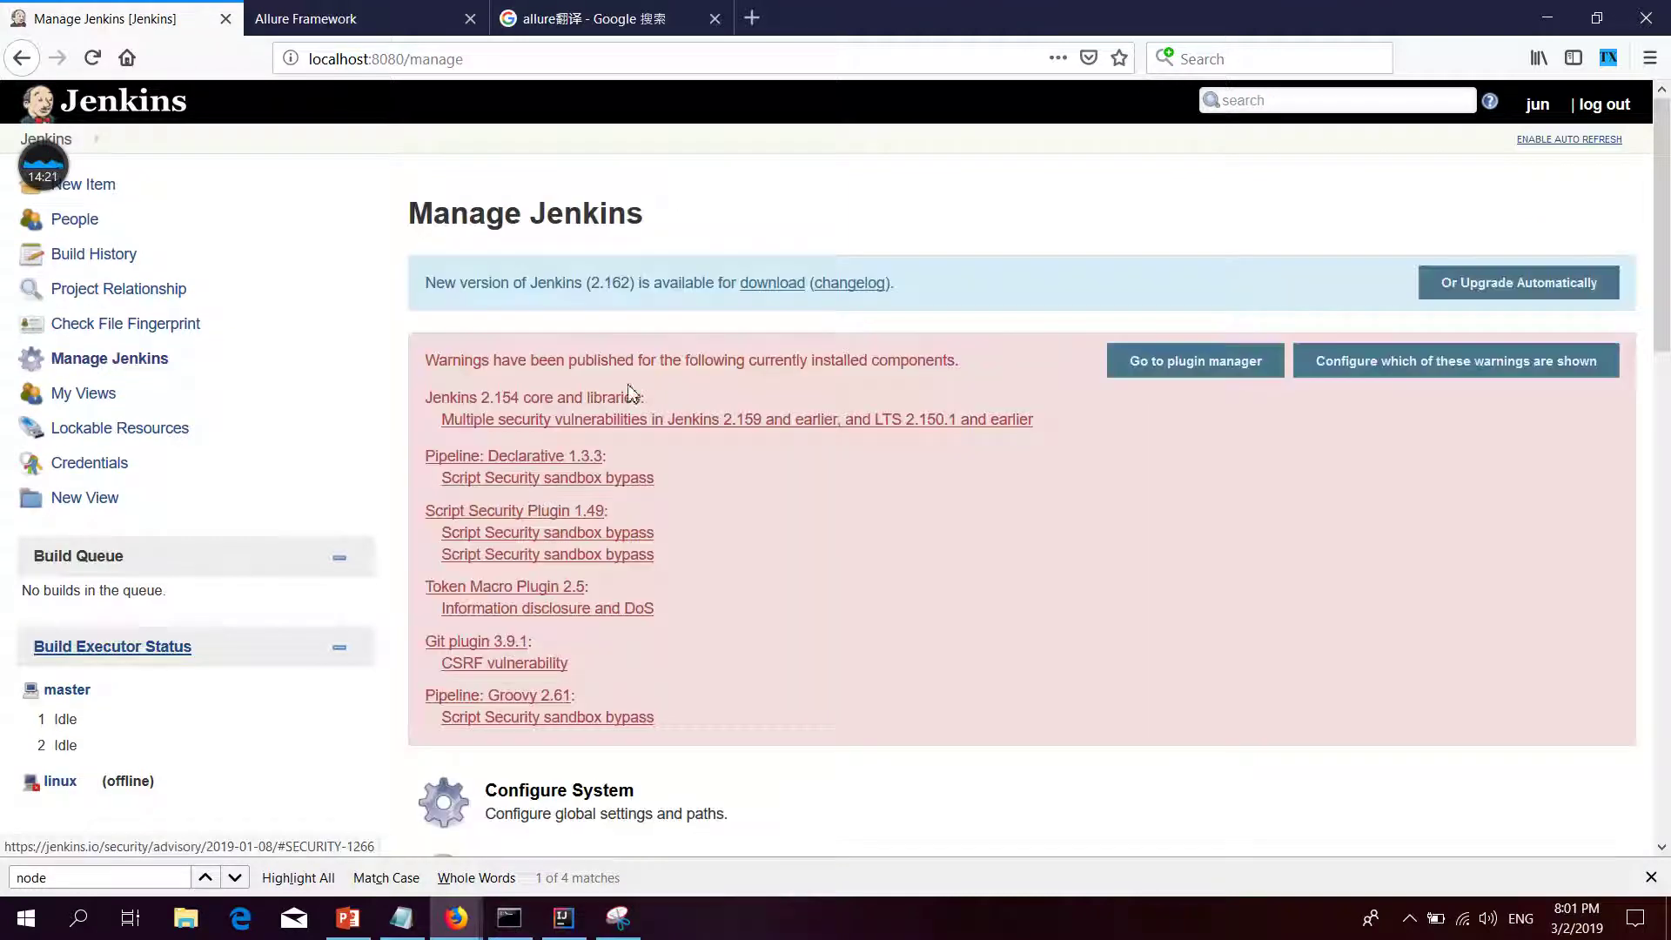
pyautogui.scroll(-5, 1602, 438)
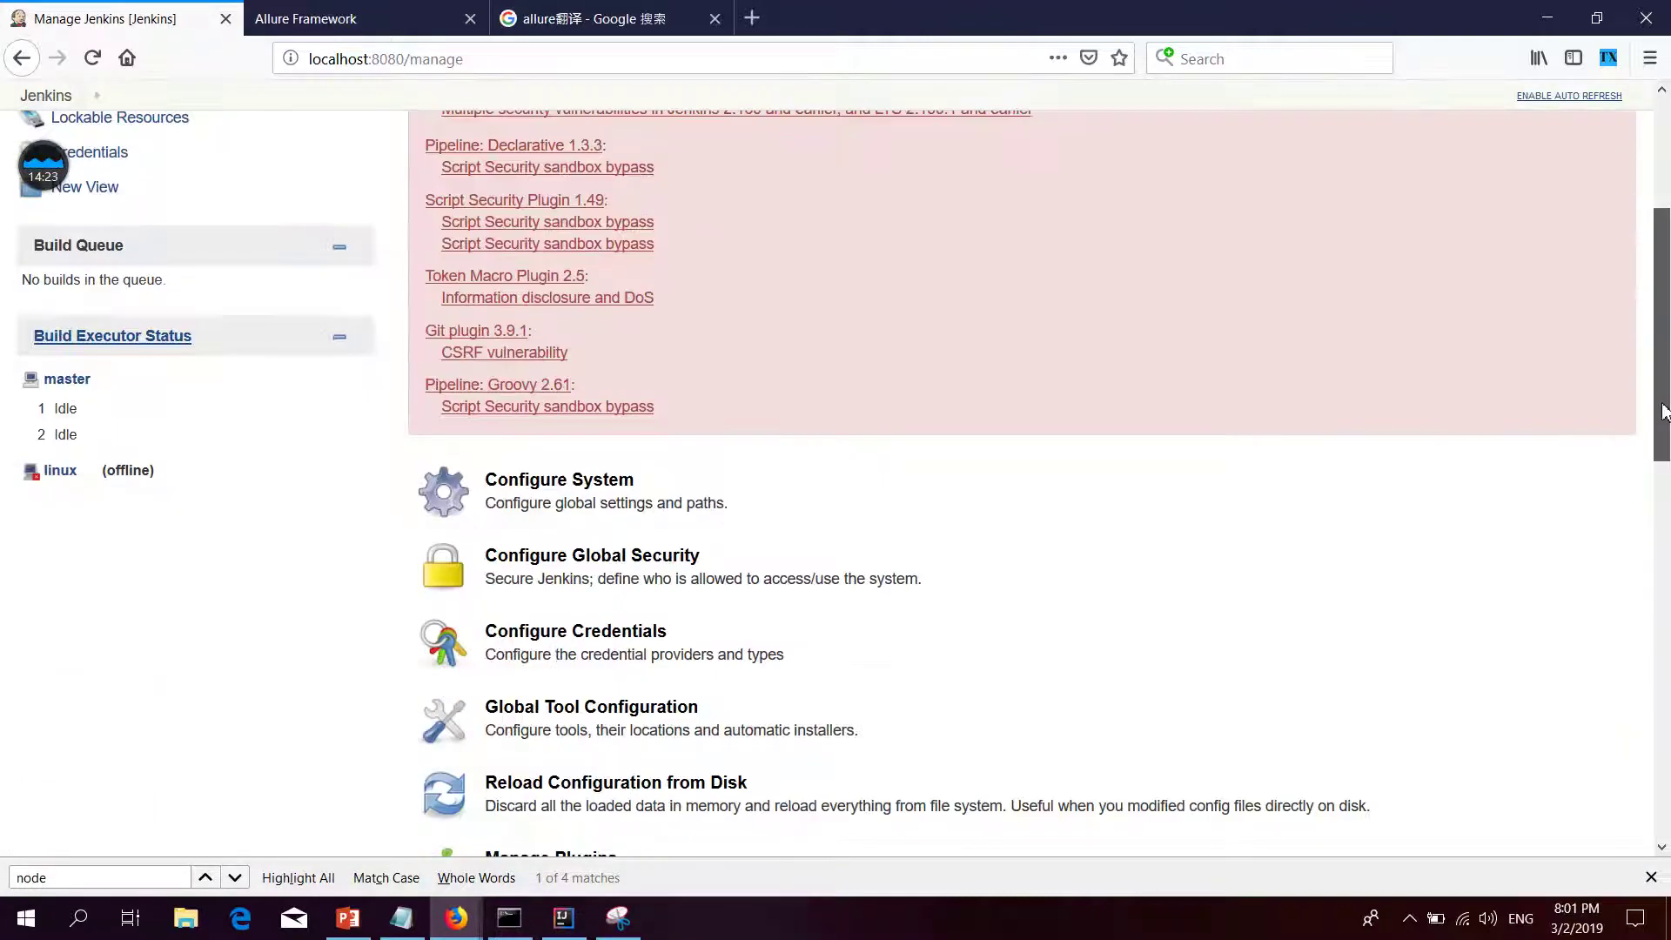
pyautogui.click(577, 777)
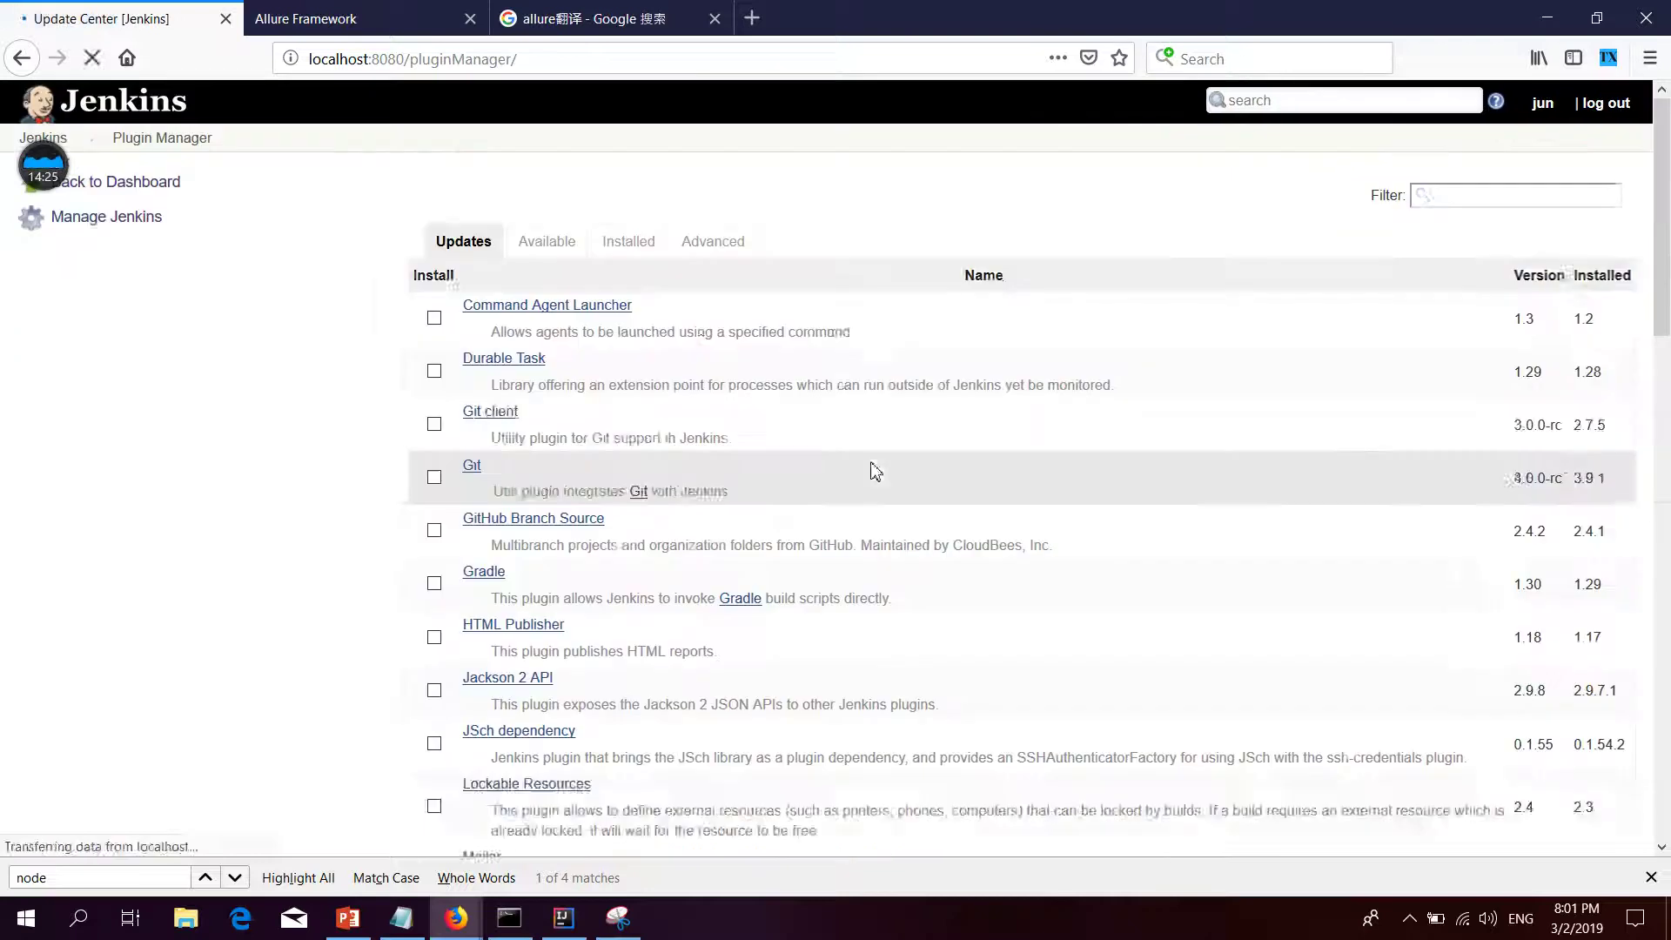
pyautogui.click(643, 252)
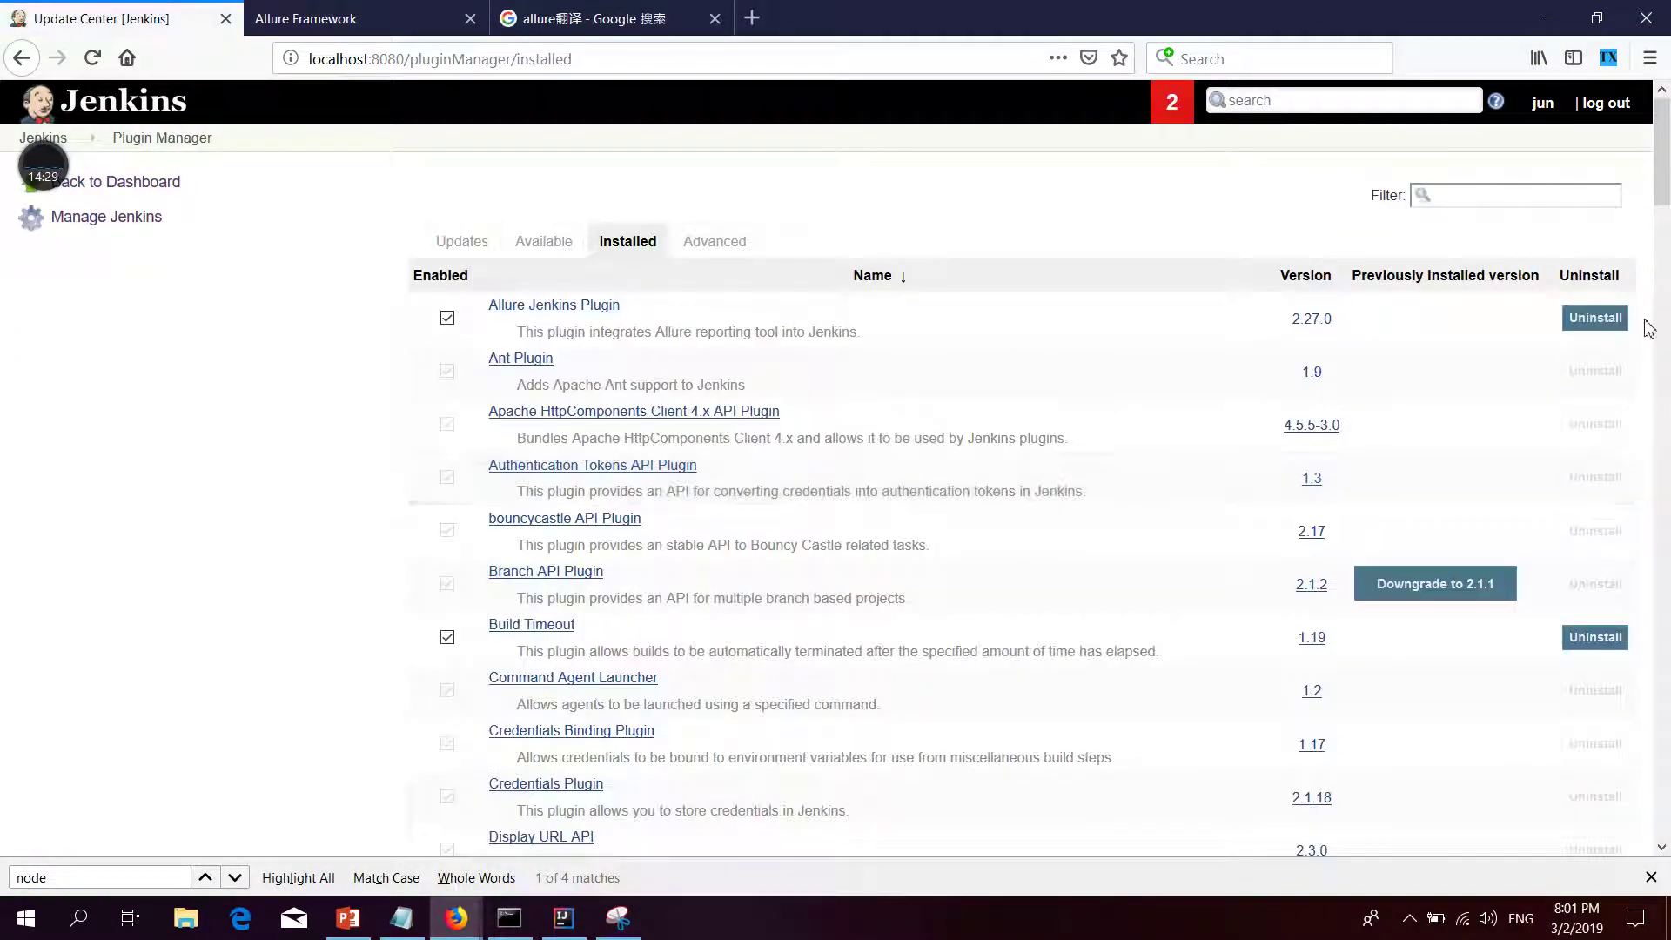
# Search the installed plugins list for "node" to locate the Node and Label parameter plugin
pyautogui.moveTo(1663, 174); pyautogui.dragTo(1667, 482)
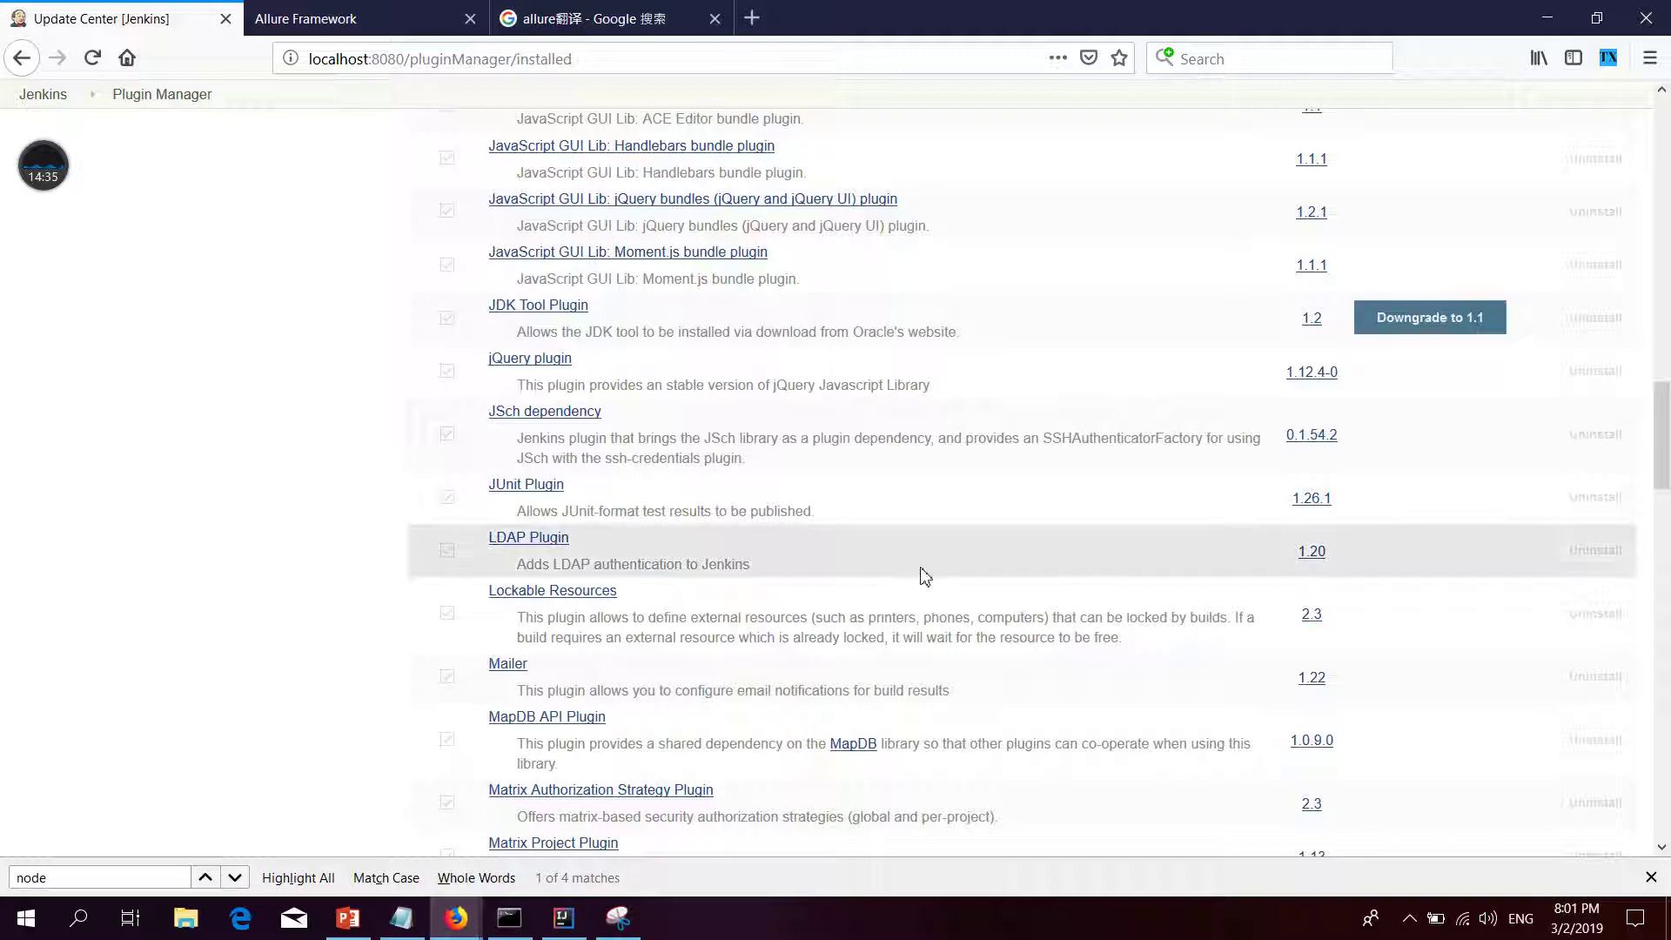
pyautogui.hotkey('ctrl', 'f')
pyautogui.press('Return')
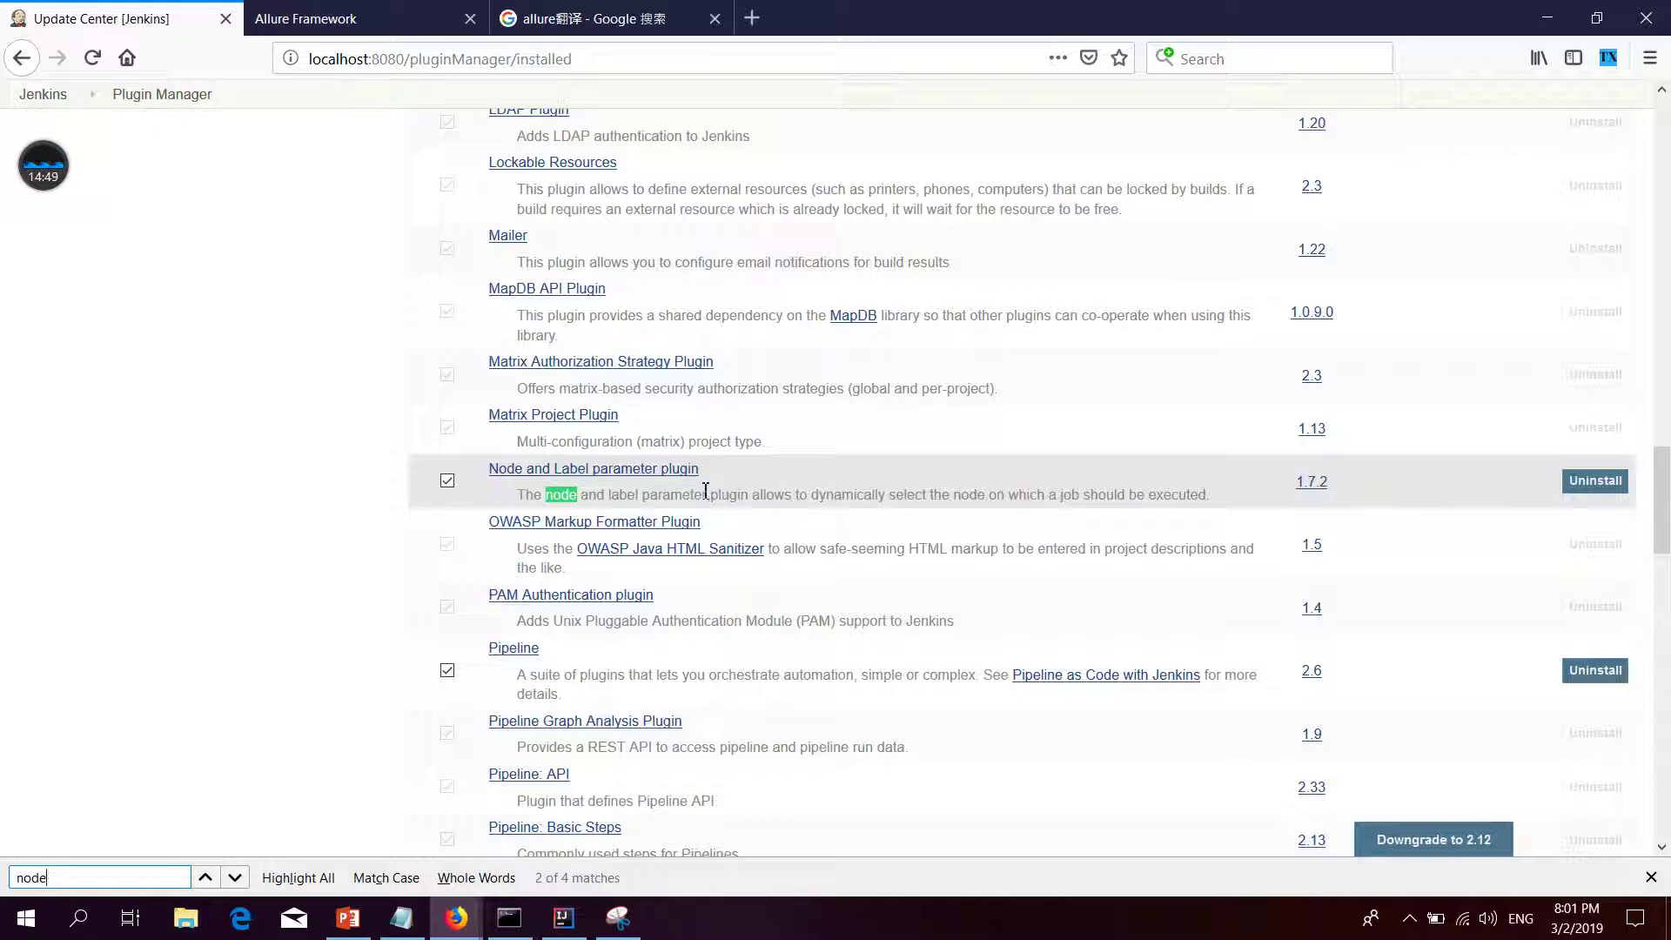
# Open the CICD Project's configuration and display the parameter types that can be added, including Node
pyautogui.click(32, 98)
pyautogui.click(622, 339)
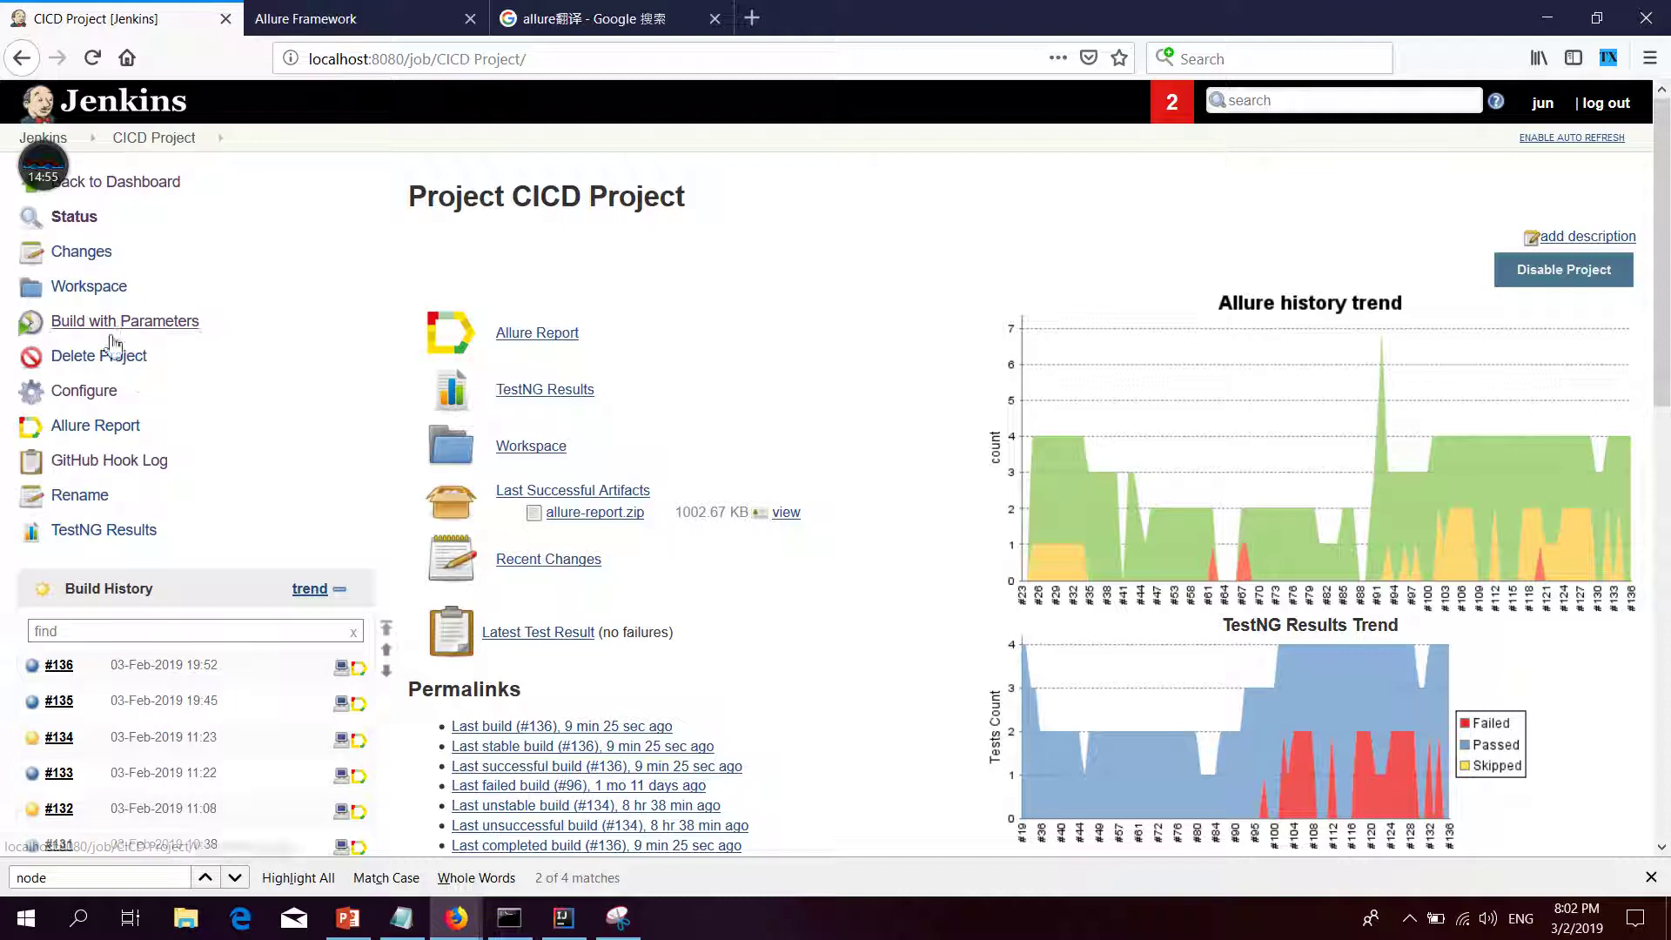
pyautogui.click(102, 402)
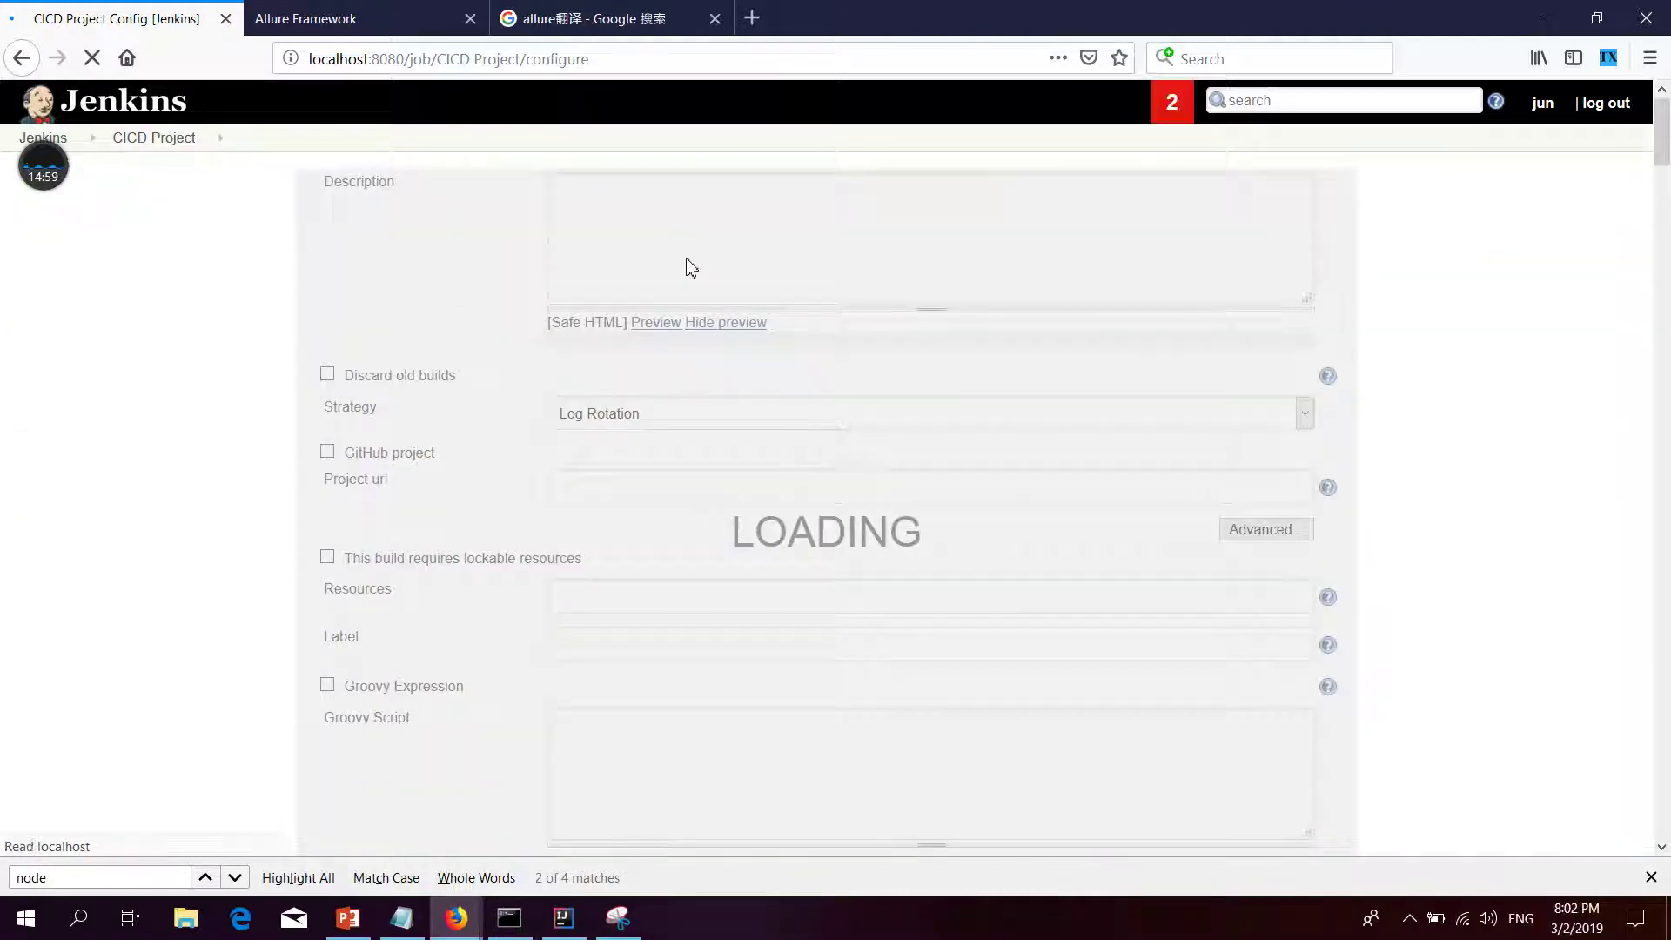
pyautogui.scroll(-3, 690, 268)
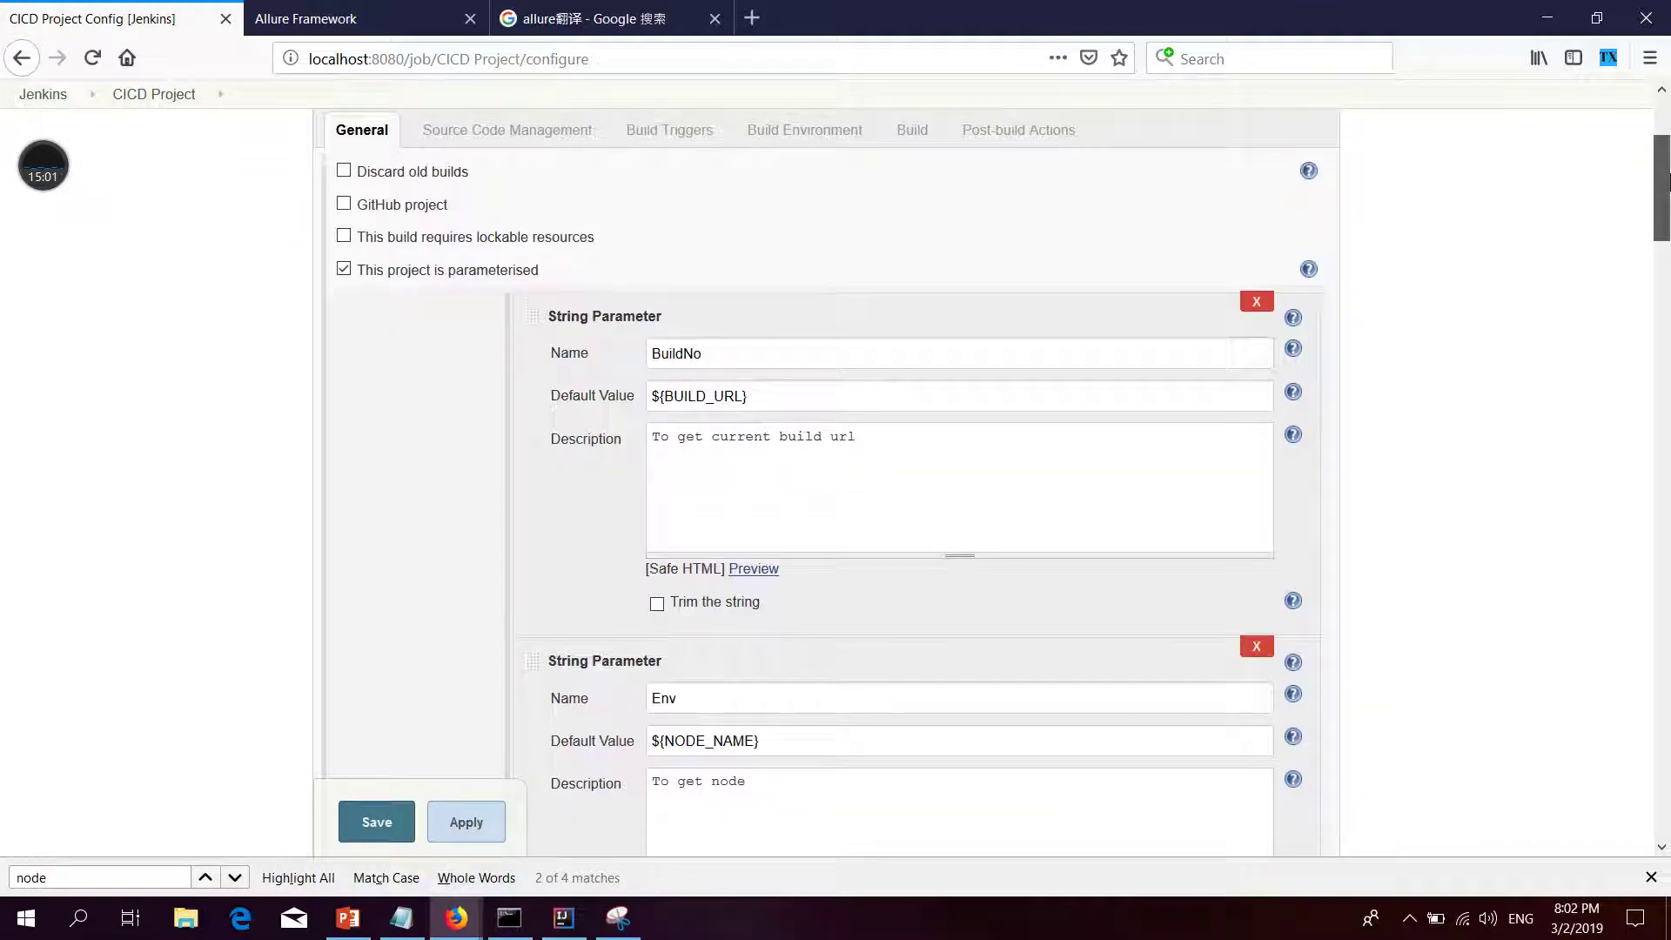
pyautogui.scroll(-3, 1669, 179)
pyautogui.scroll(2, 1669, 188)
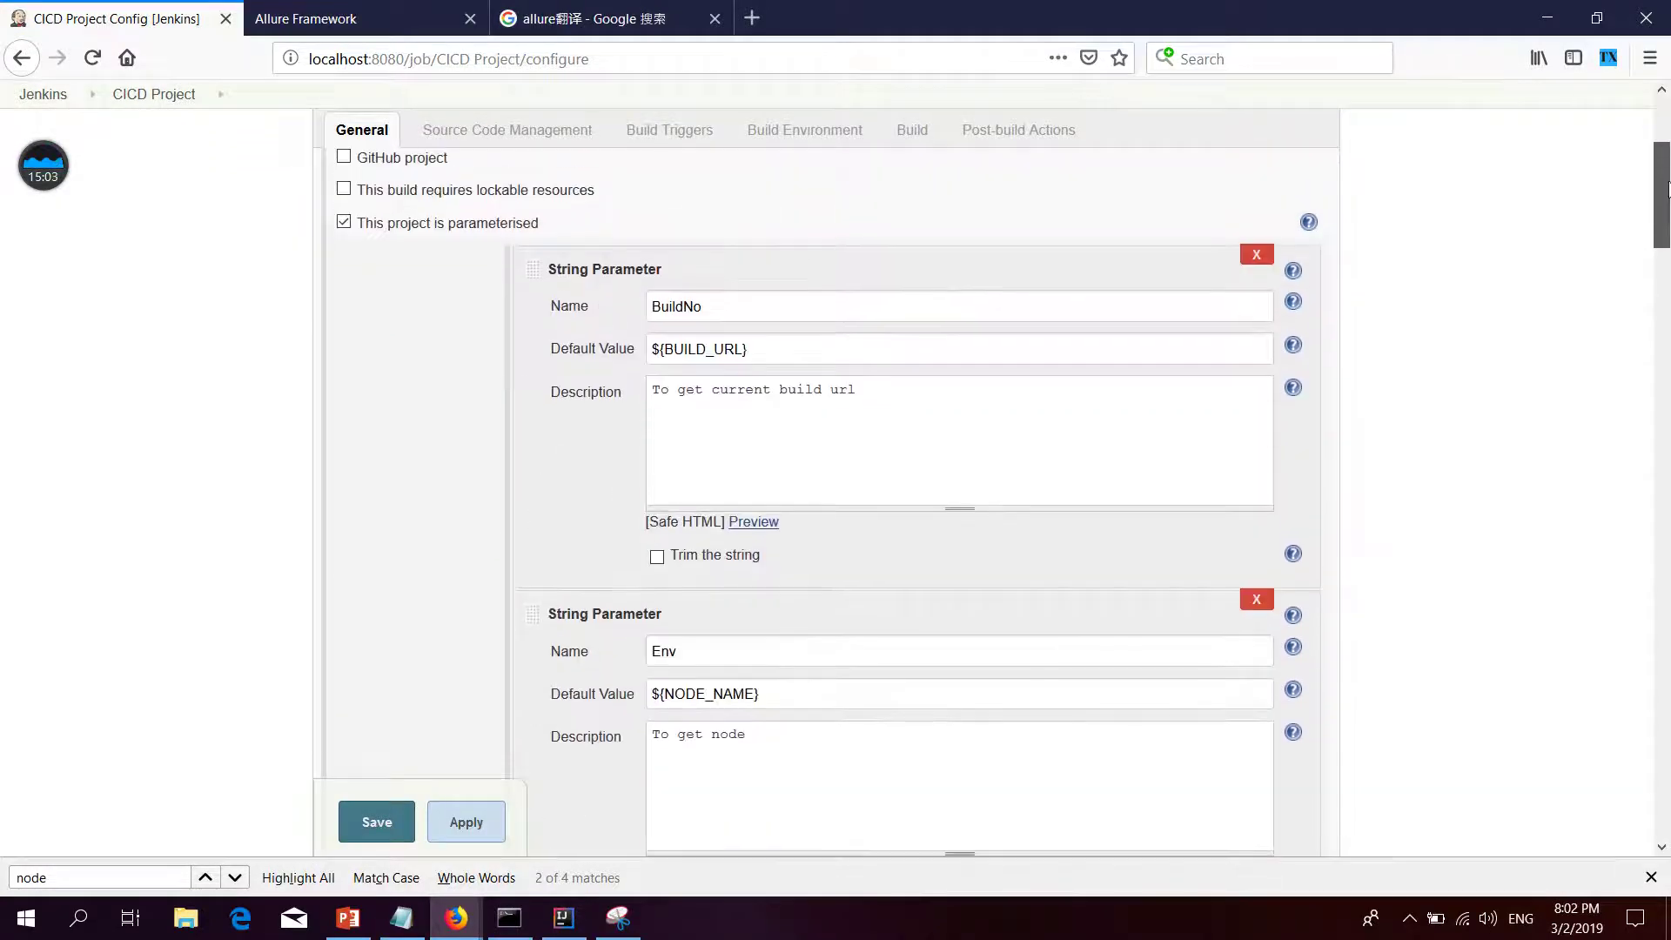
pyautogui.moveTo(1668, 183); pyautogui.dragTo(1665, 464)
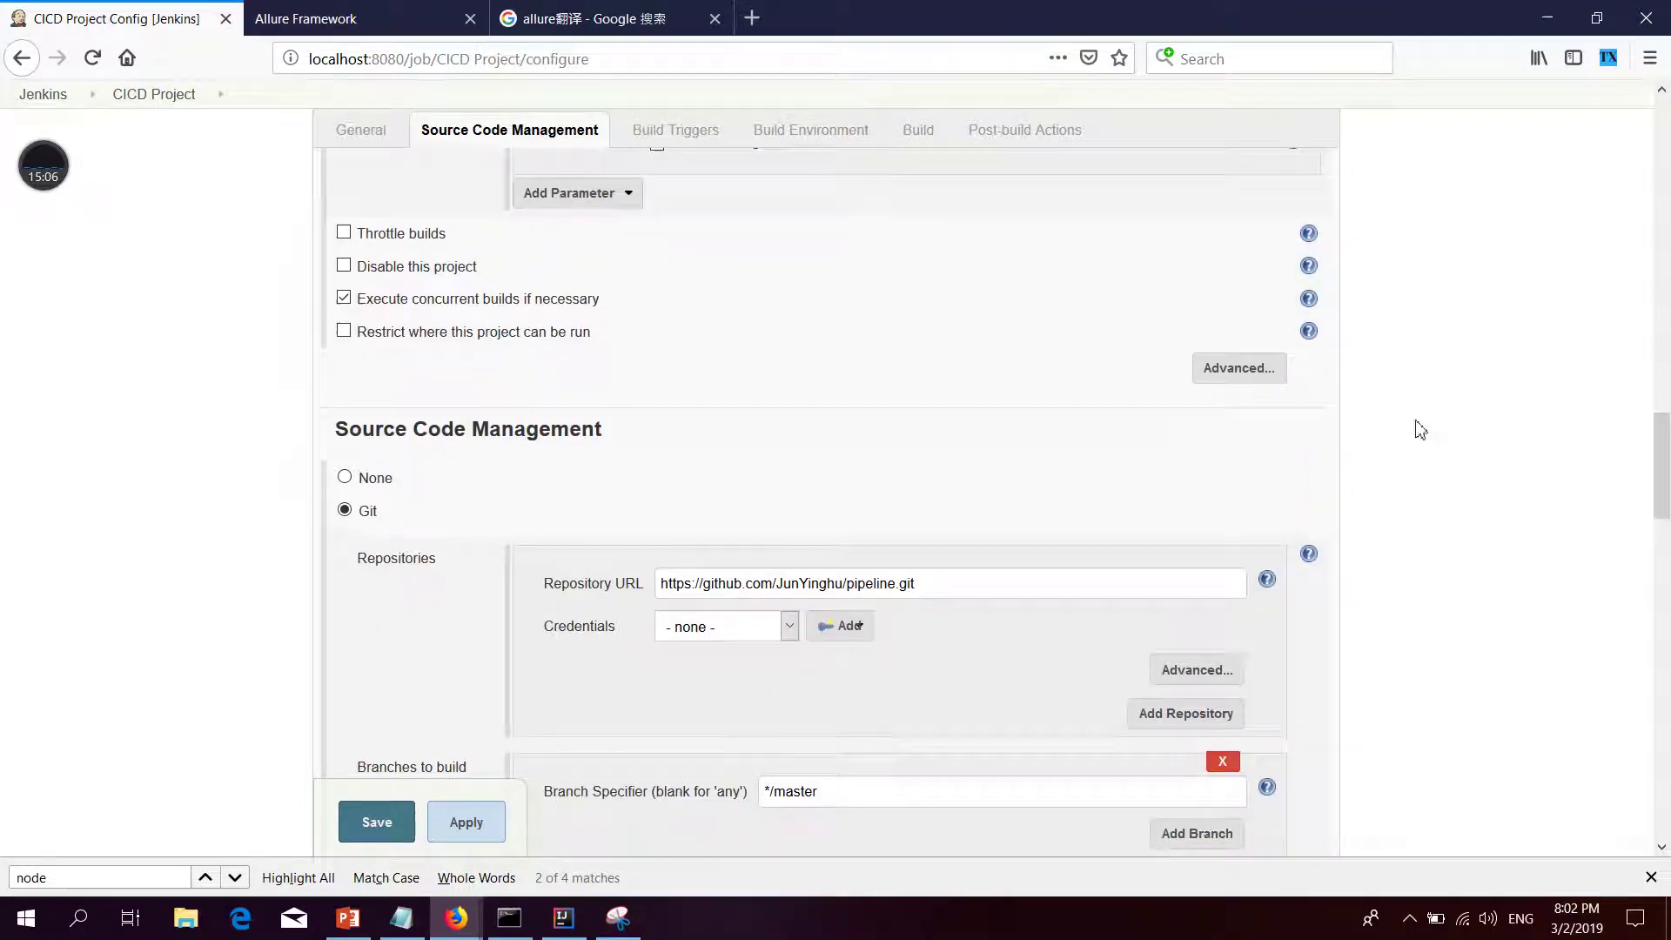
pyautogui.click(589, 193)
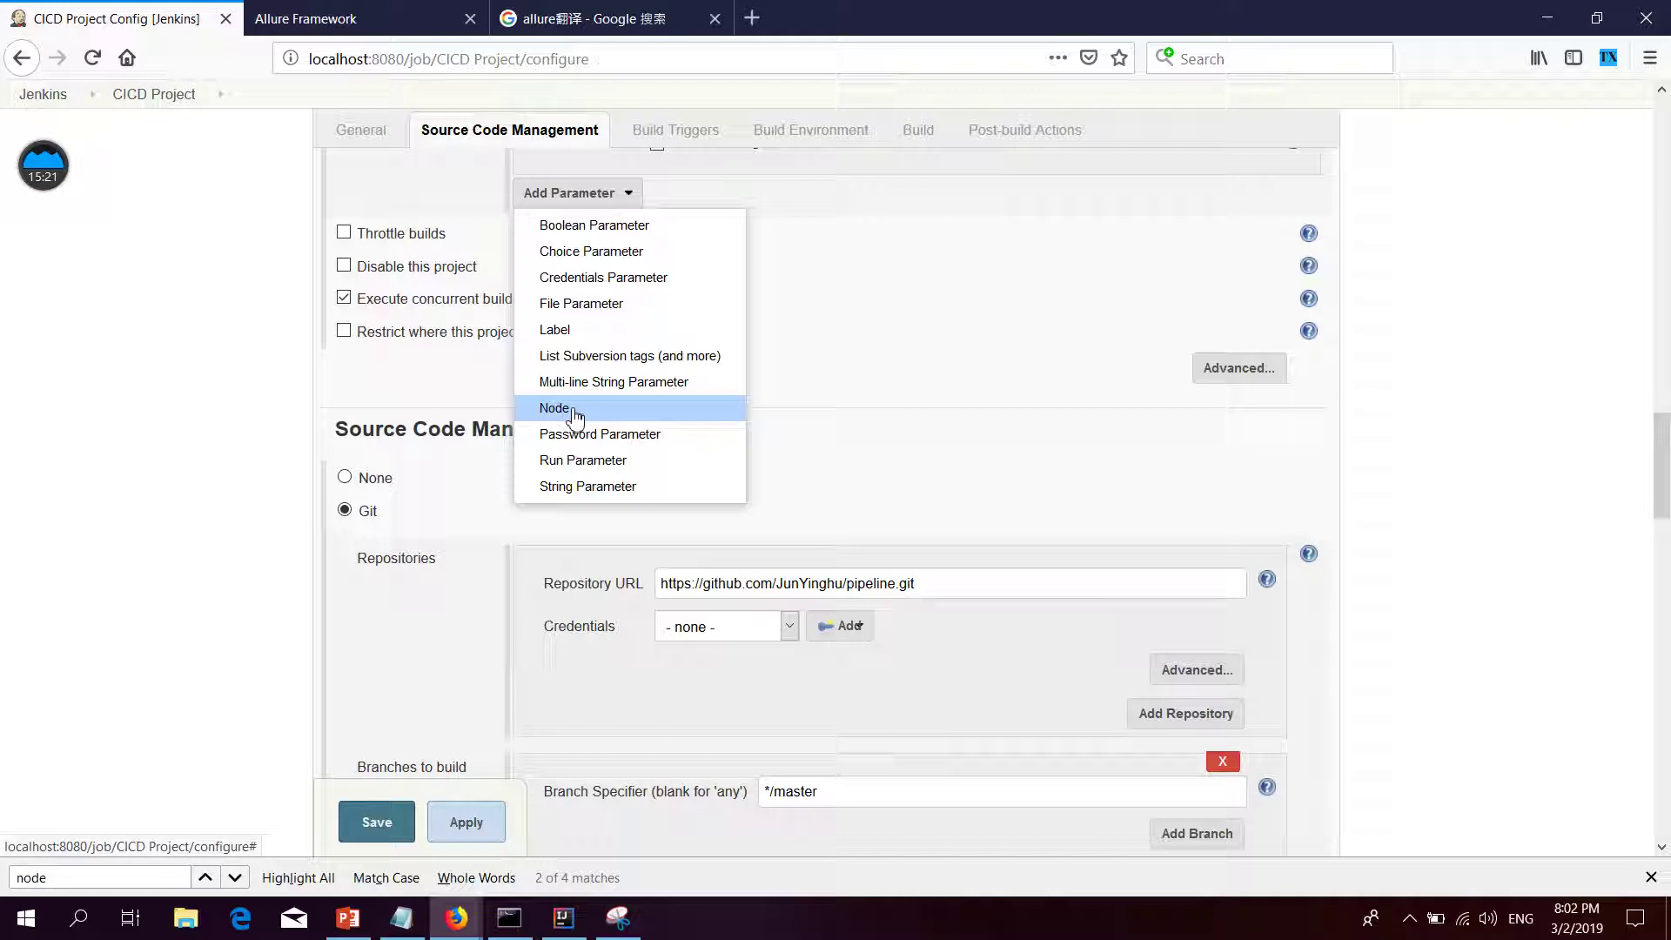
# Review the RunningOn node parameter, save the CICD Project configuration and reopen its parameterised build form
pyautogui.click(1654, 482)
pyautogui.moveTo(1654, 482); pyautogui.dragTo(1663, 334)
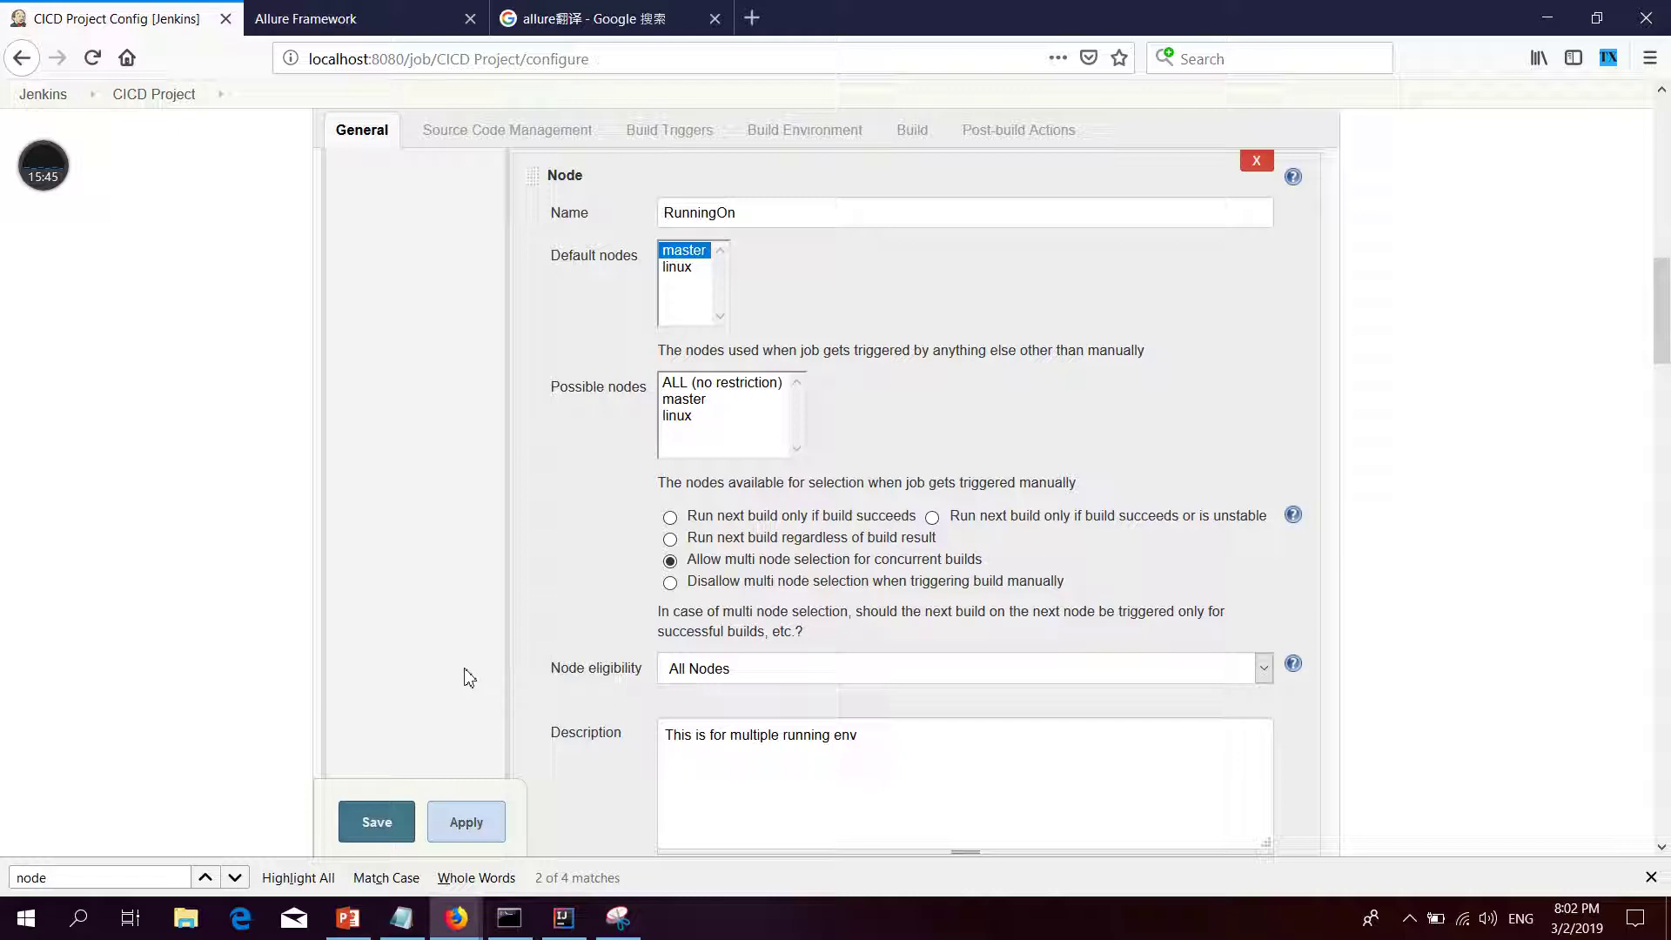
pyautogui.click(377, 822)
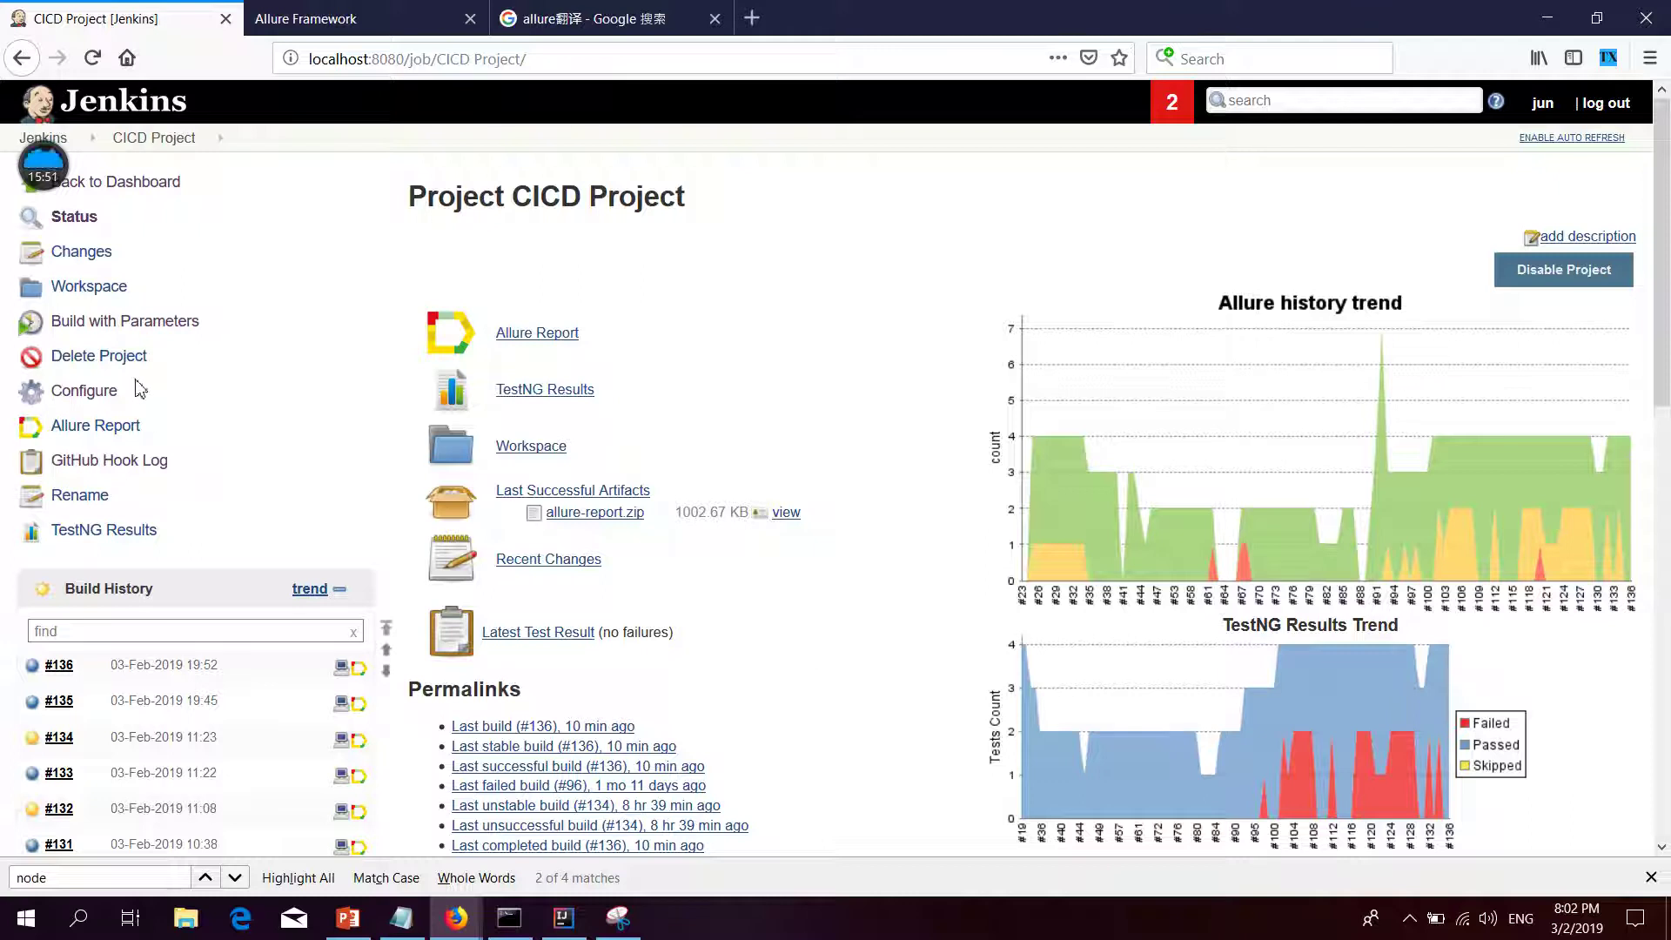
pyautogui.click(142, 328)
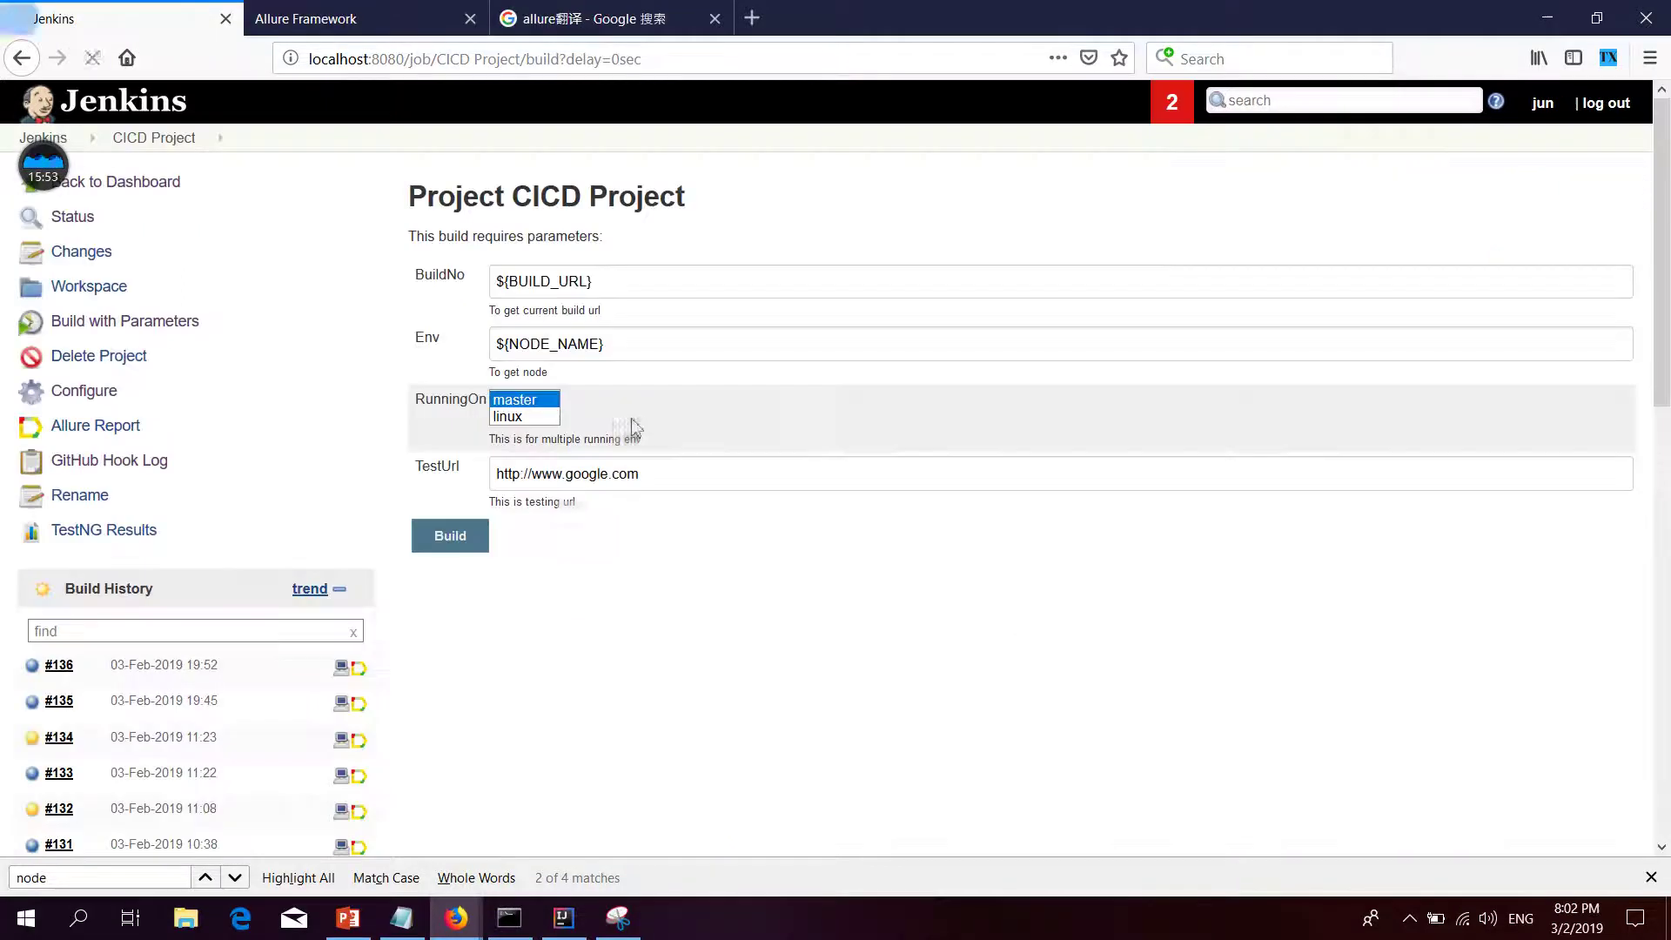
# Examine the RunningOn node choice and the BuildNo default value on the build form
pyautogui.doubleClick(423, 402)
pyautogui.click(688, 416)
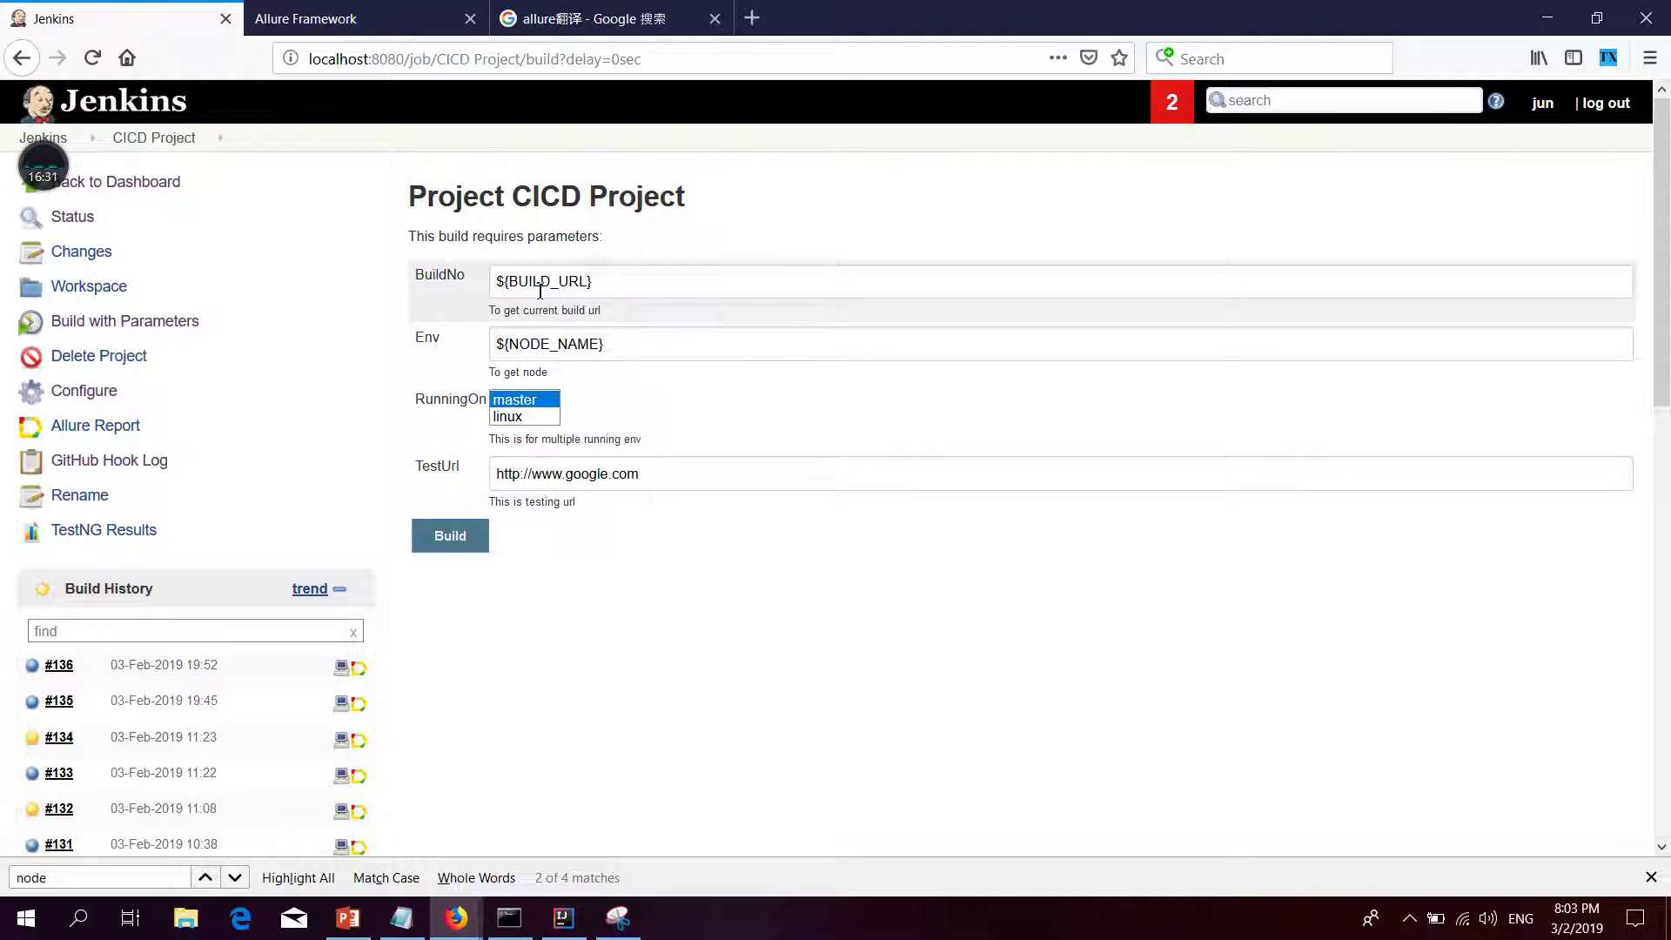
pyautogui.moveTo(534, 285); pyautogui.dragTo(662, 285)
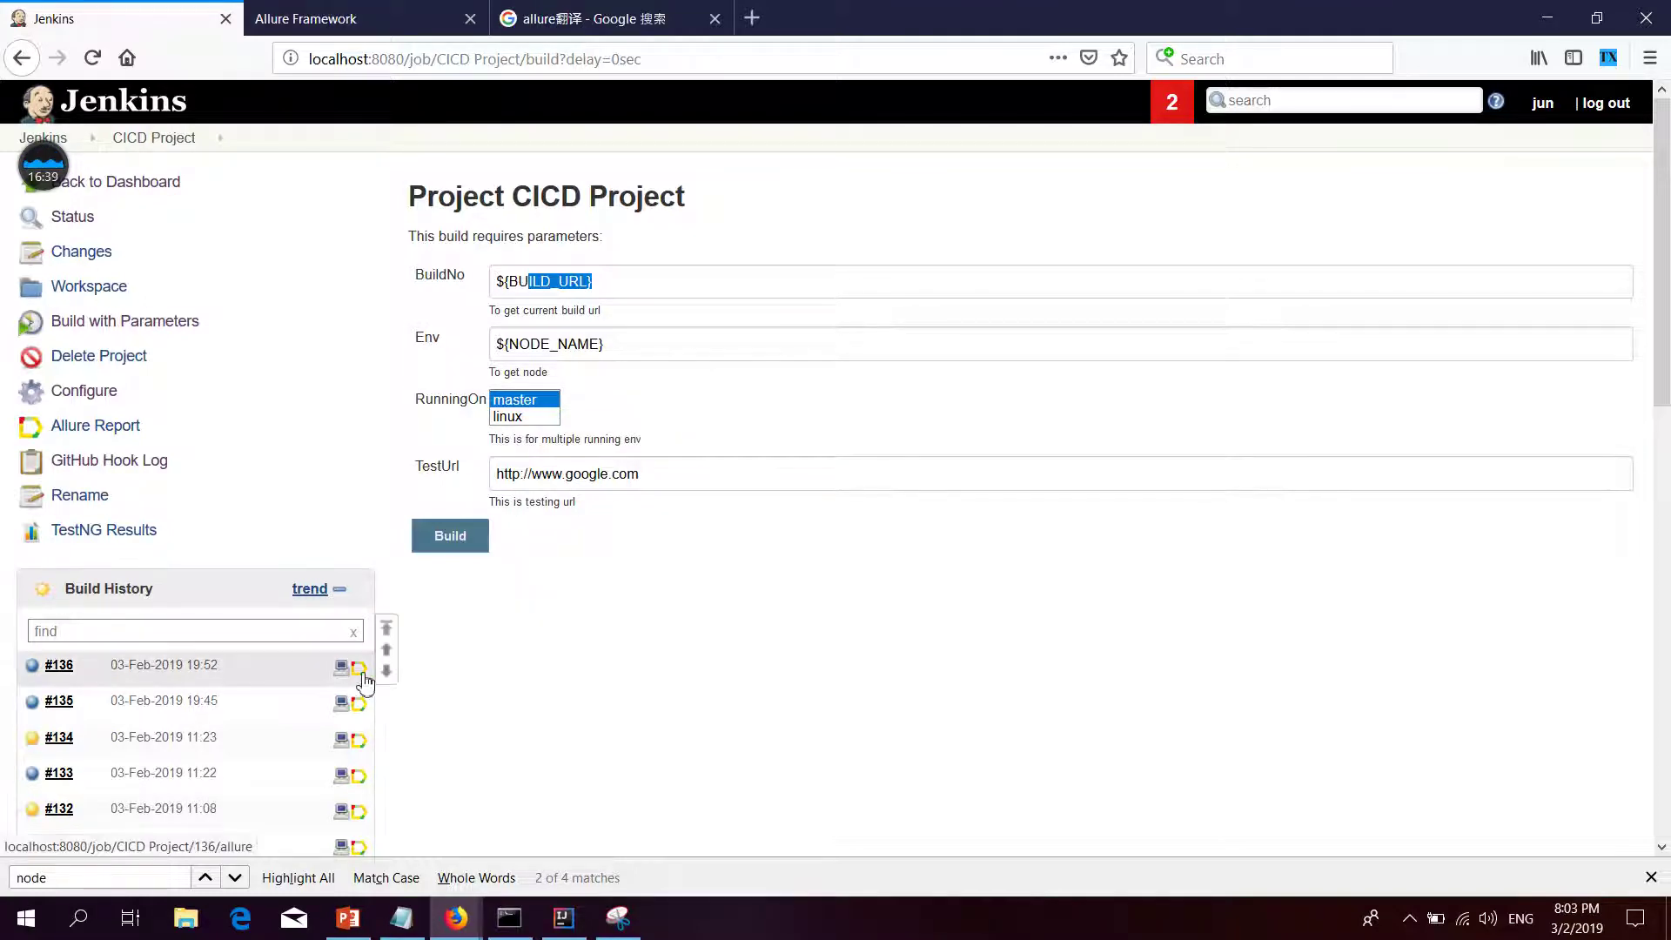
pyautogui.click(679, 736)
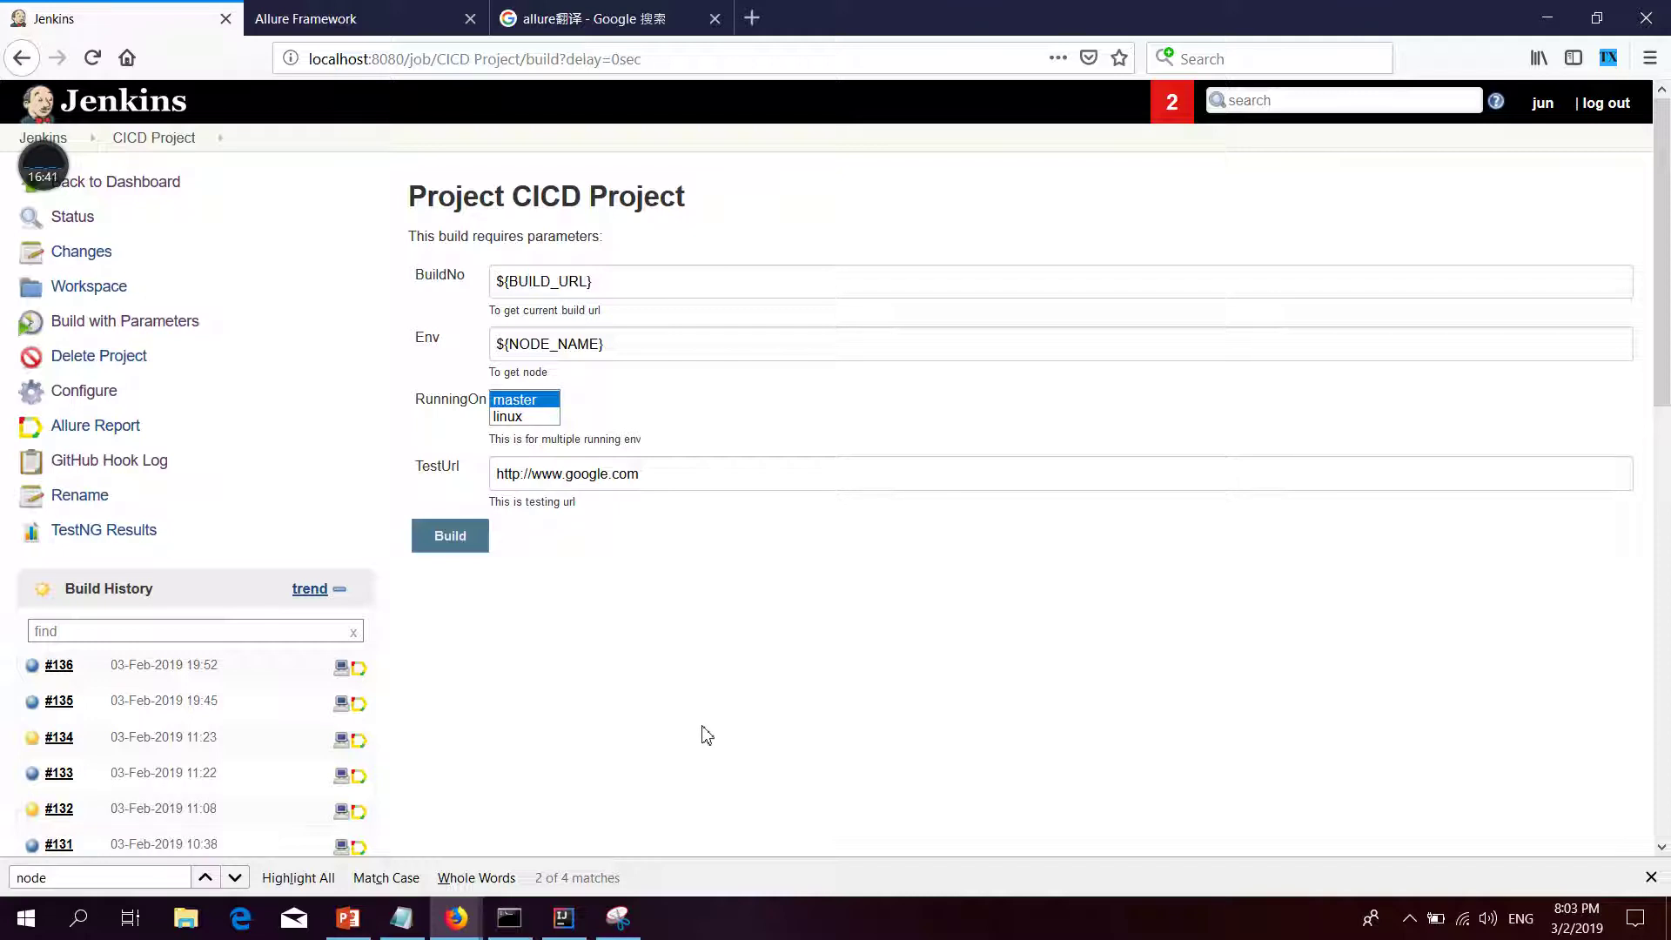
# Switch to the TestForCICD project in IntelliJ IDEA and highlight the testUrl, runEnv and buildUrl parameter lines in testng.xml
pyautogui.click(564, 917)
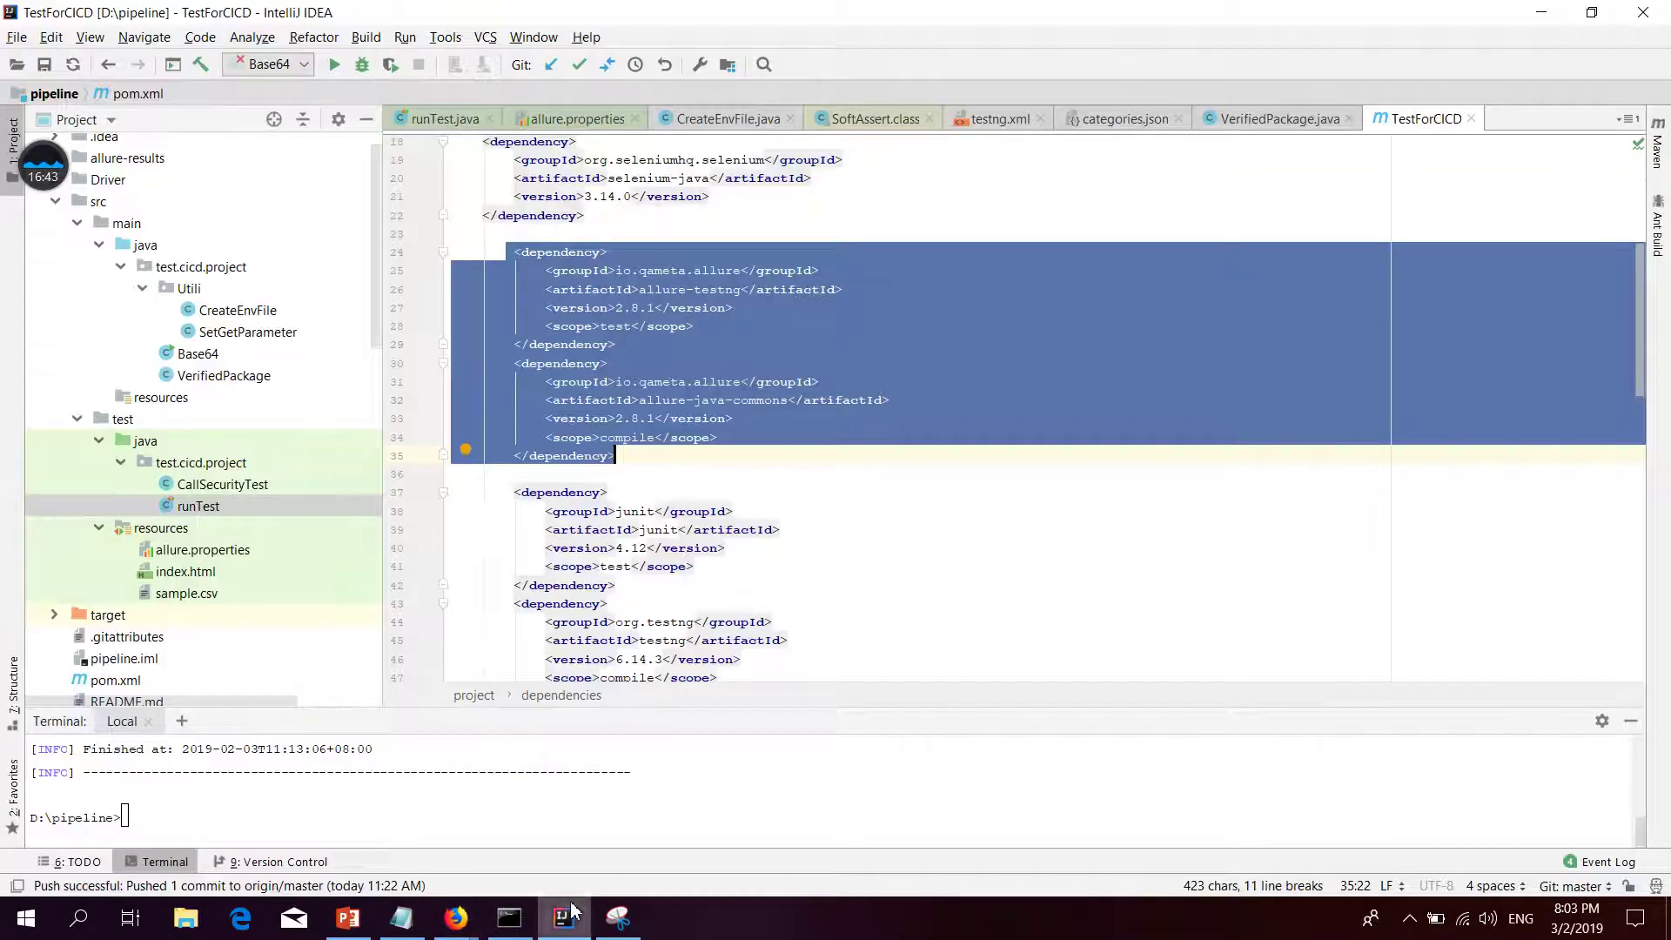
pyautogui.moveTo(377, 253); pyautogui.dragTo(379, 302)
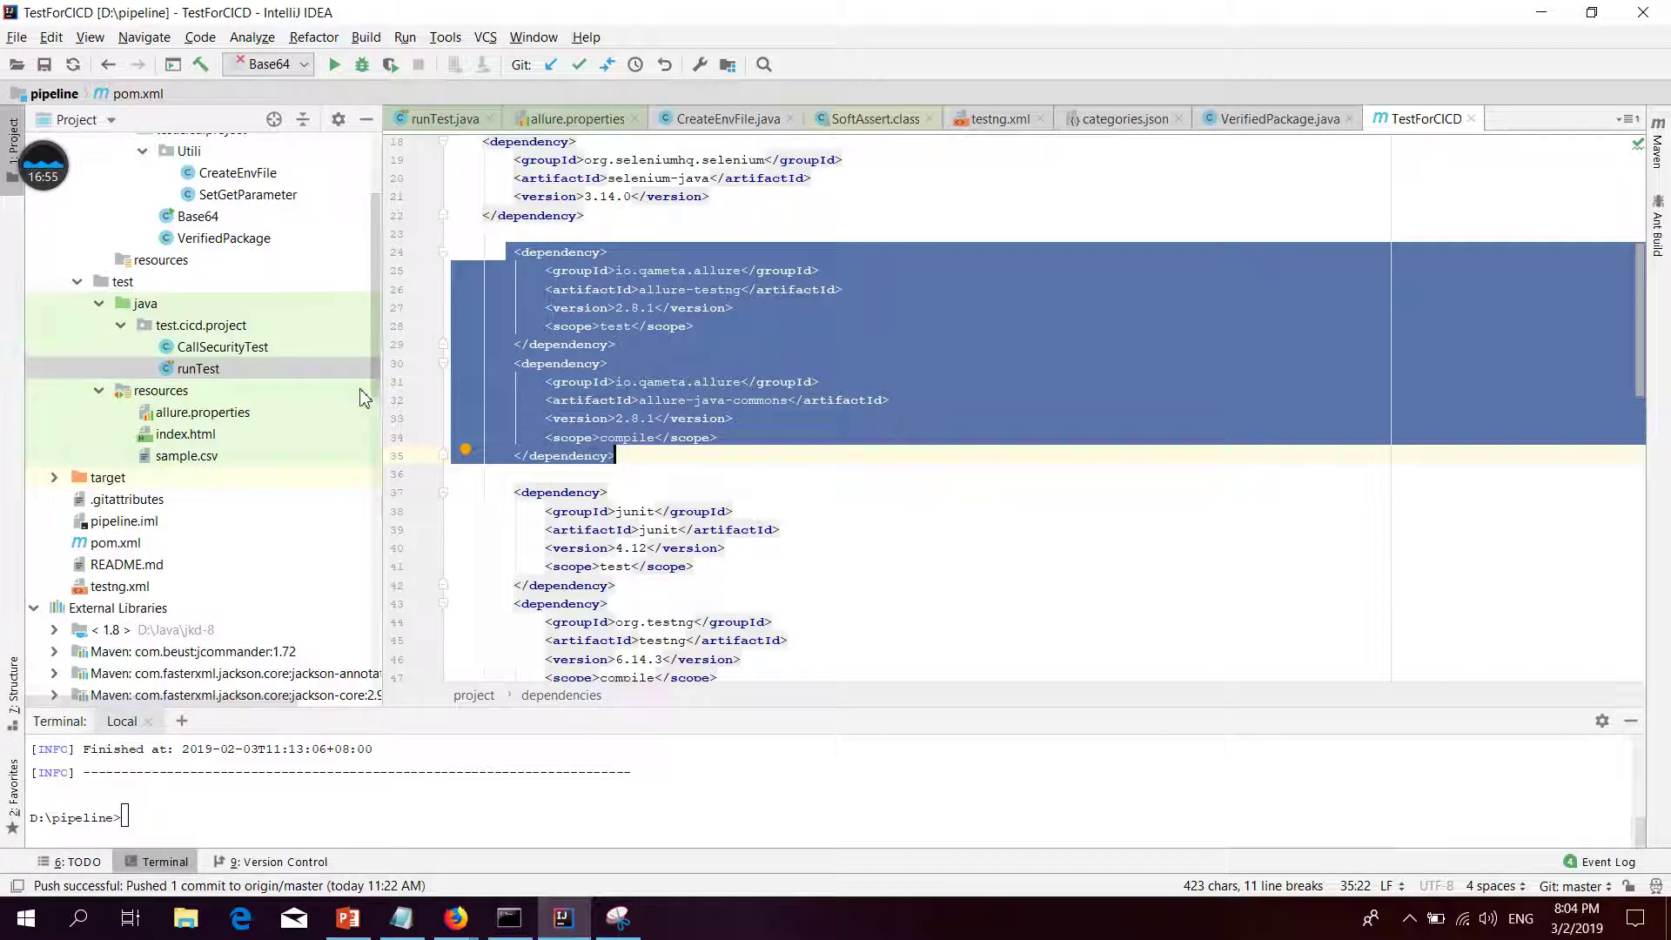
pyautogui.moveTo(377, 376); pyautogui.dragTo(376, 337)
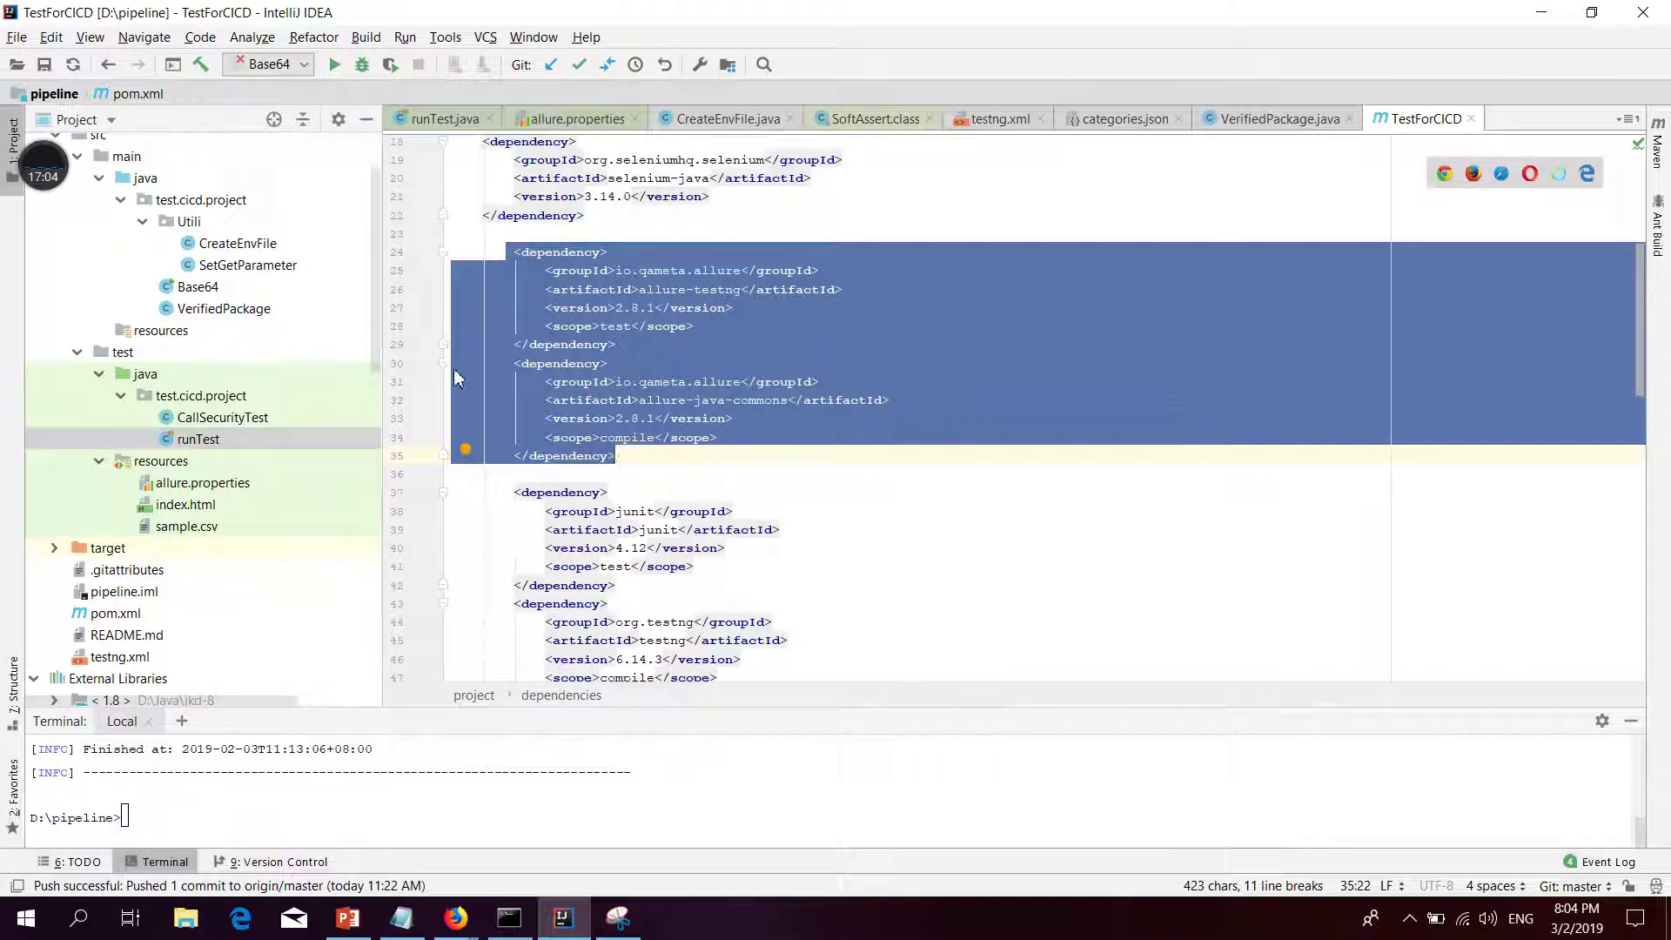
pyautogui.click(986, 124)
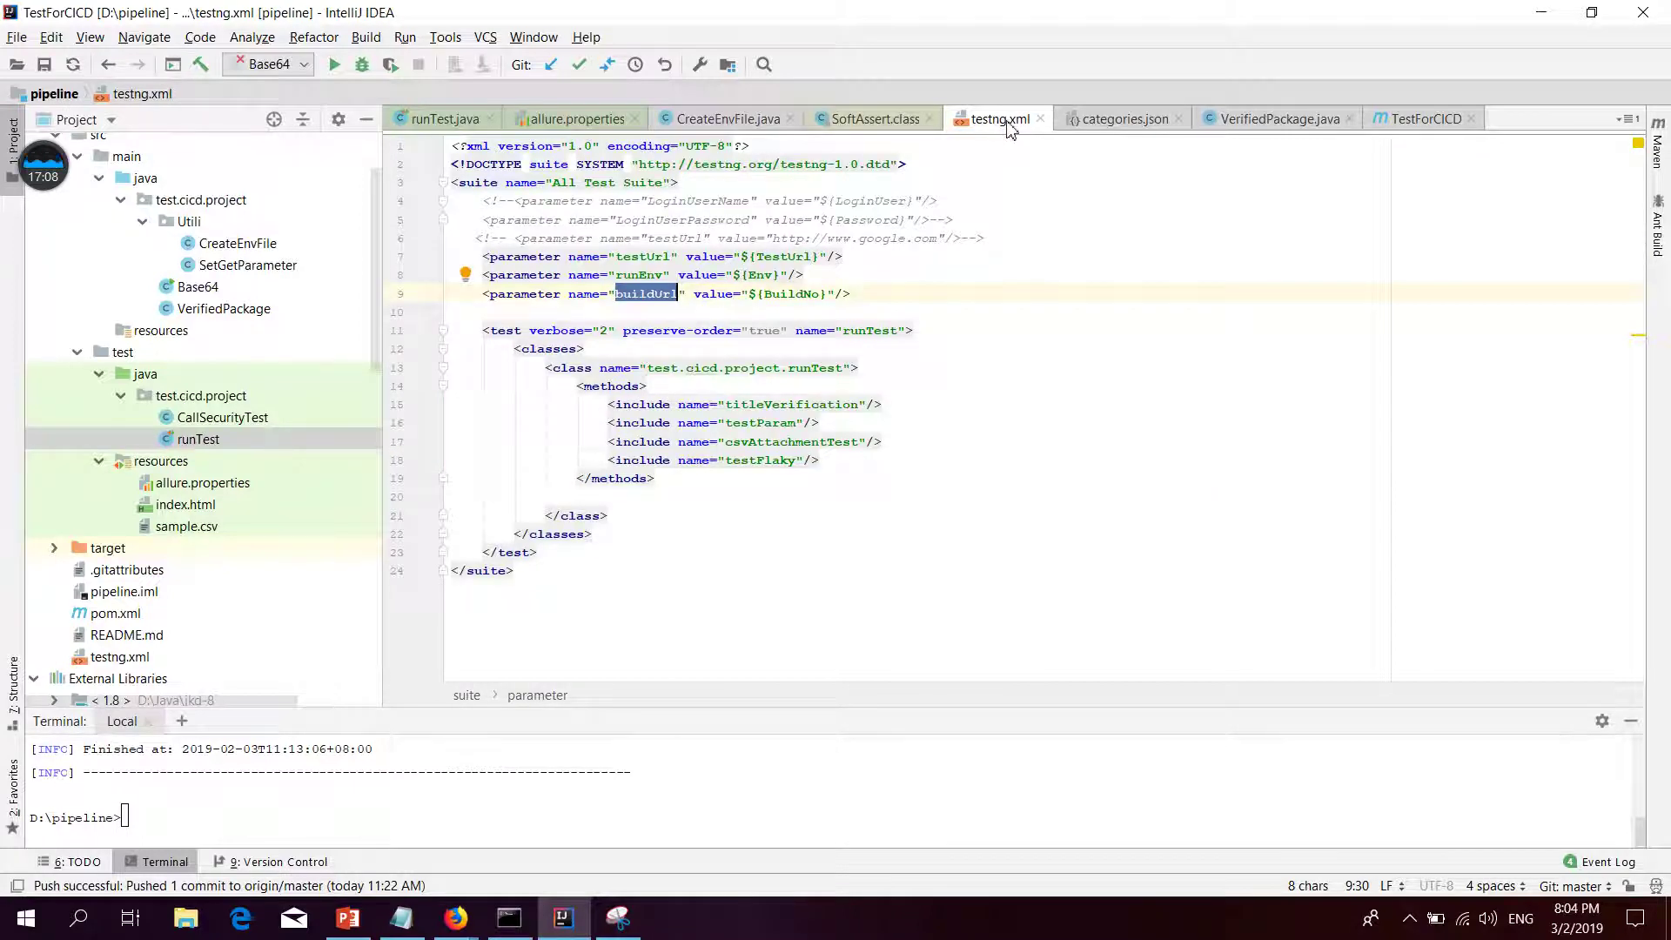
pyautogui.click(875, 297)
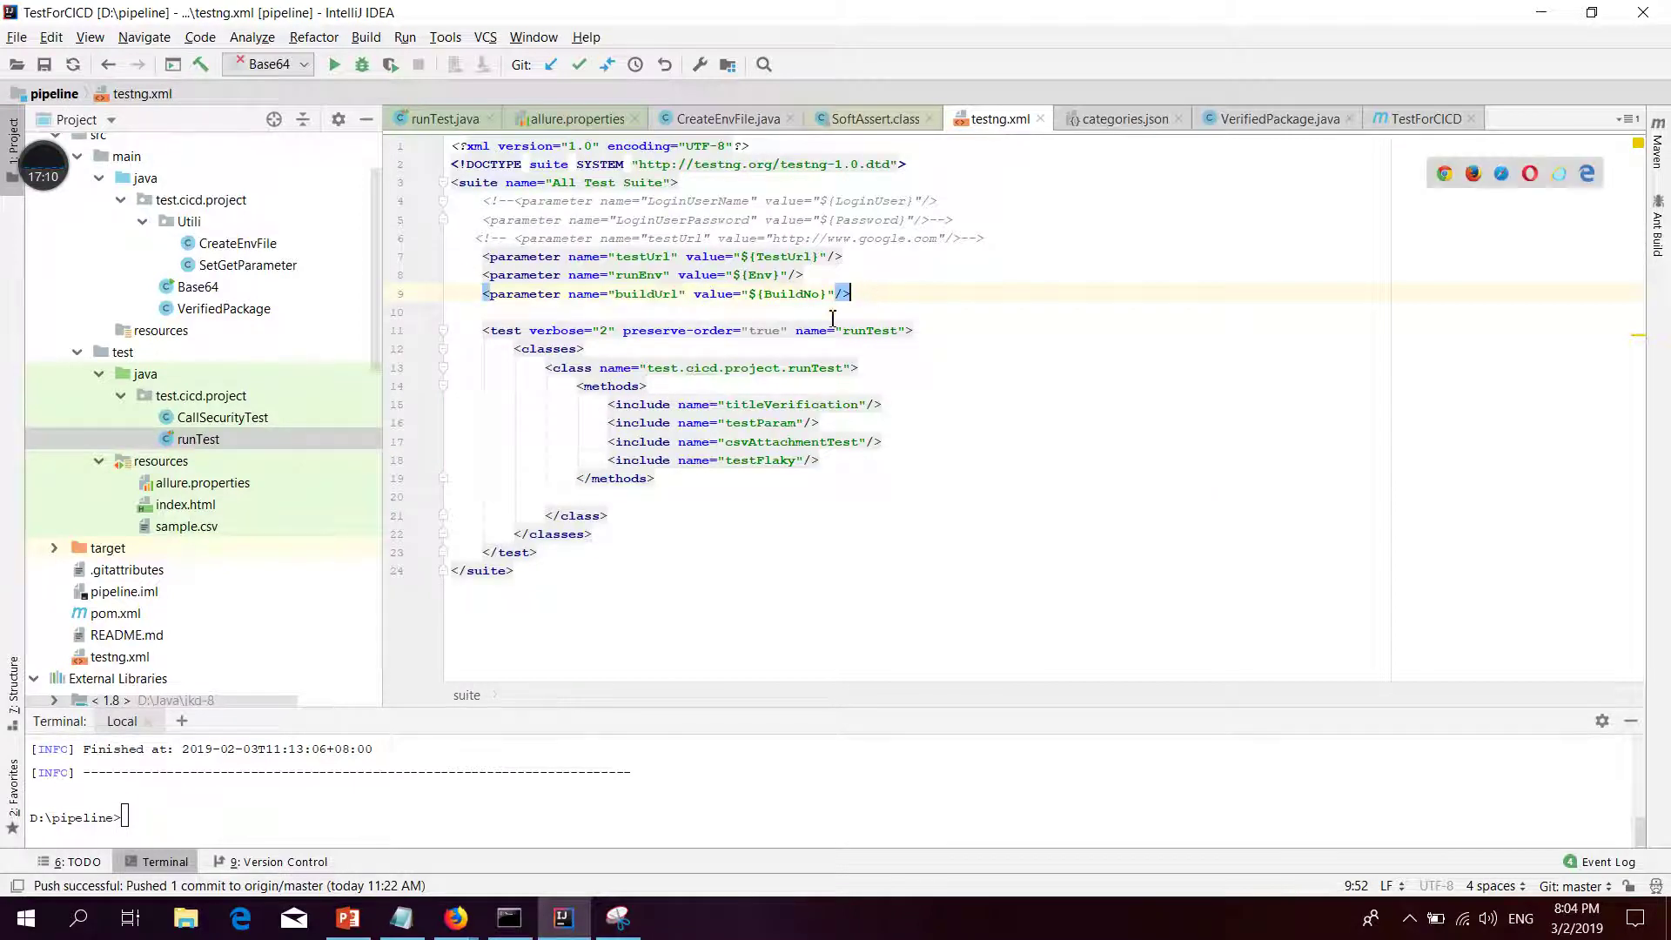
pyautogui.click(476, 257)
pyautogui.moveTo(497, 263); pyautogui.dragTo(901, 296)
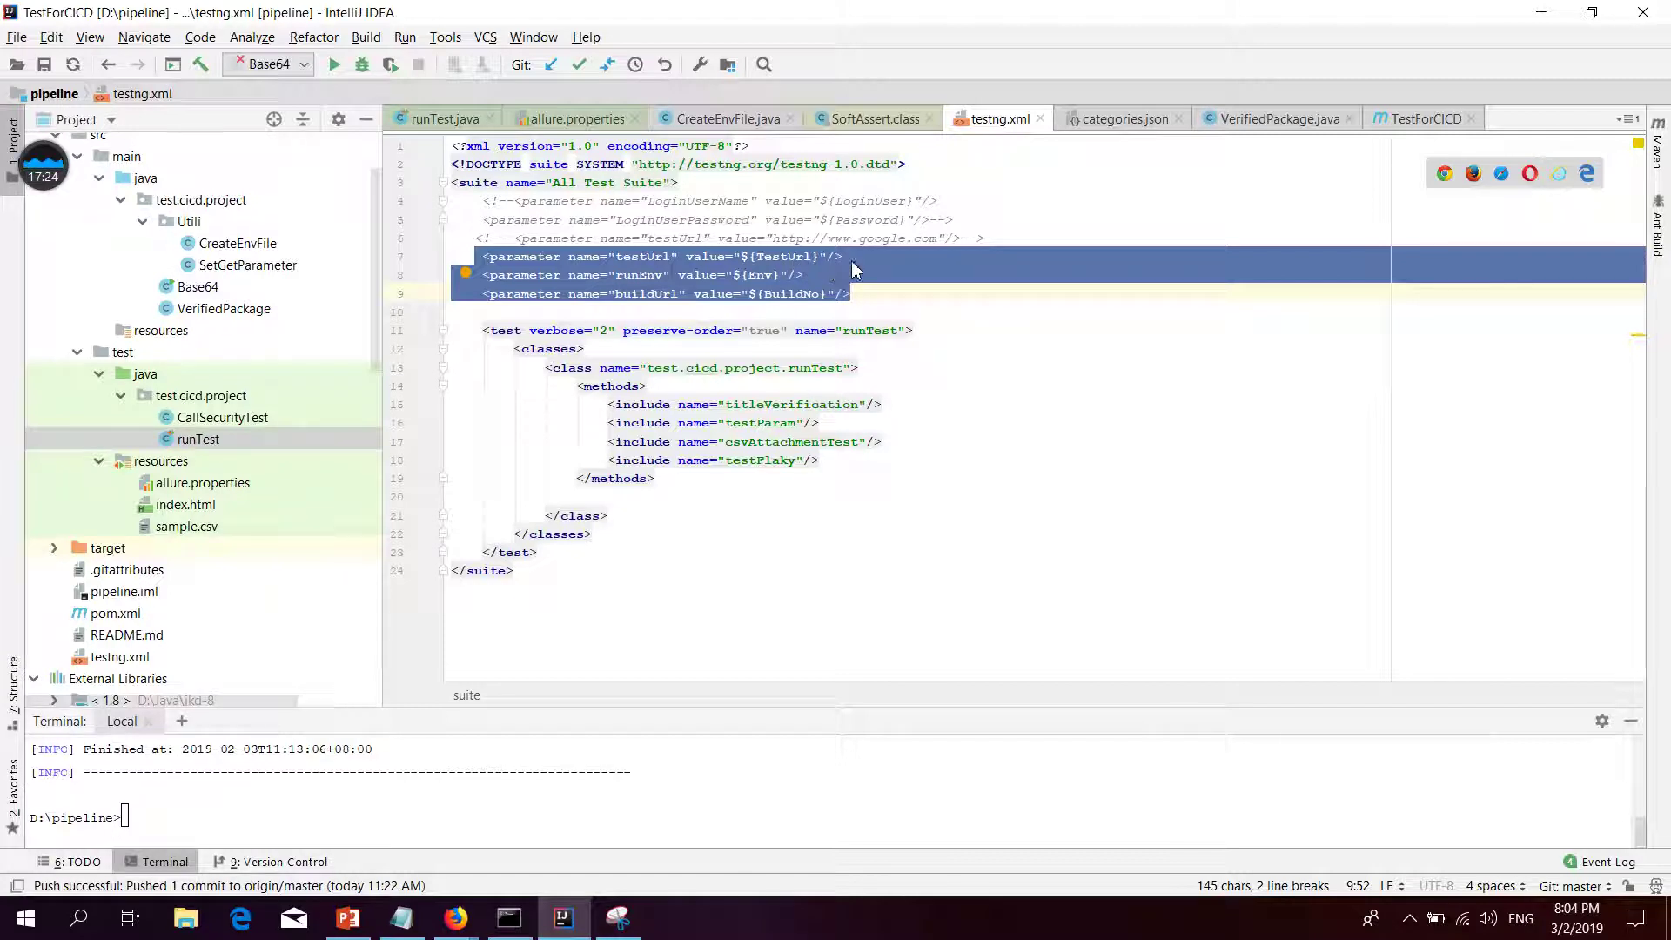
# Compare the TestUrl placeholder in testng.xml with the TestUrl parameter on the Jenkins build form, returning to IntelliJ IDEA
pyautogui.doubleClick(705, 257)
pyautogui.doubleClick(793, 257)
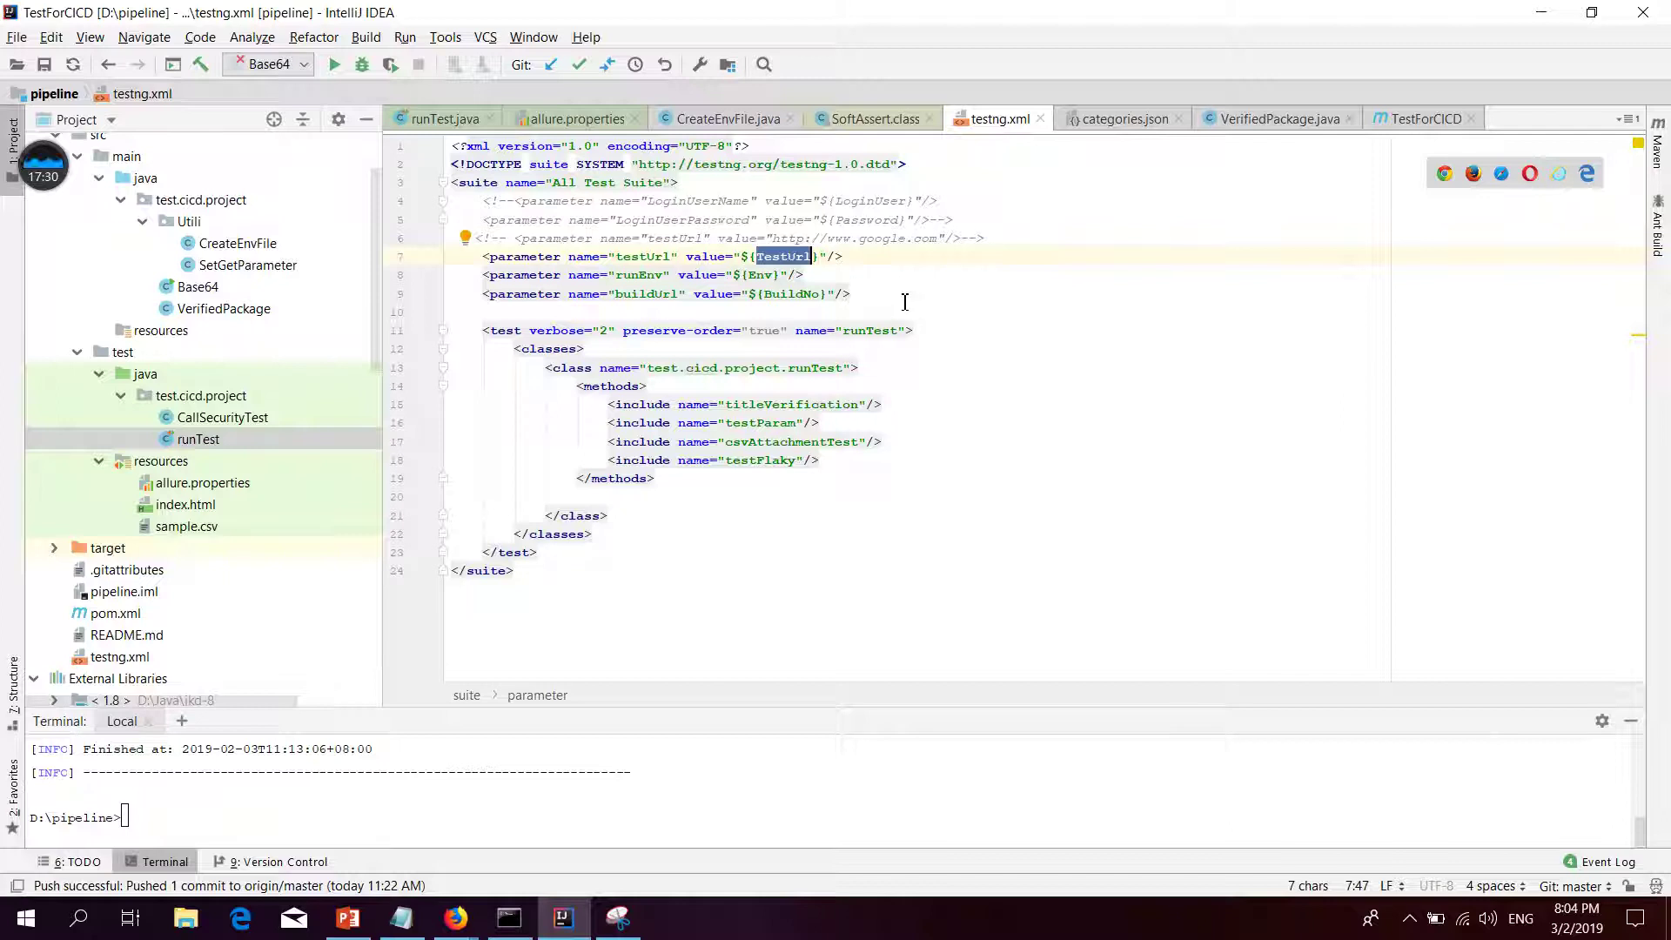
pyautogui.hotkey('alt', 'Tab')
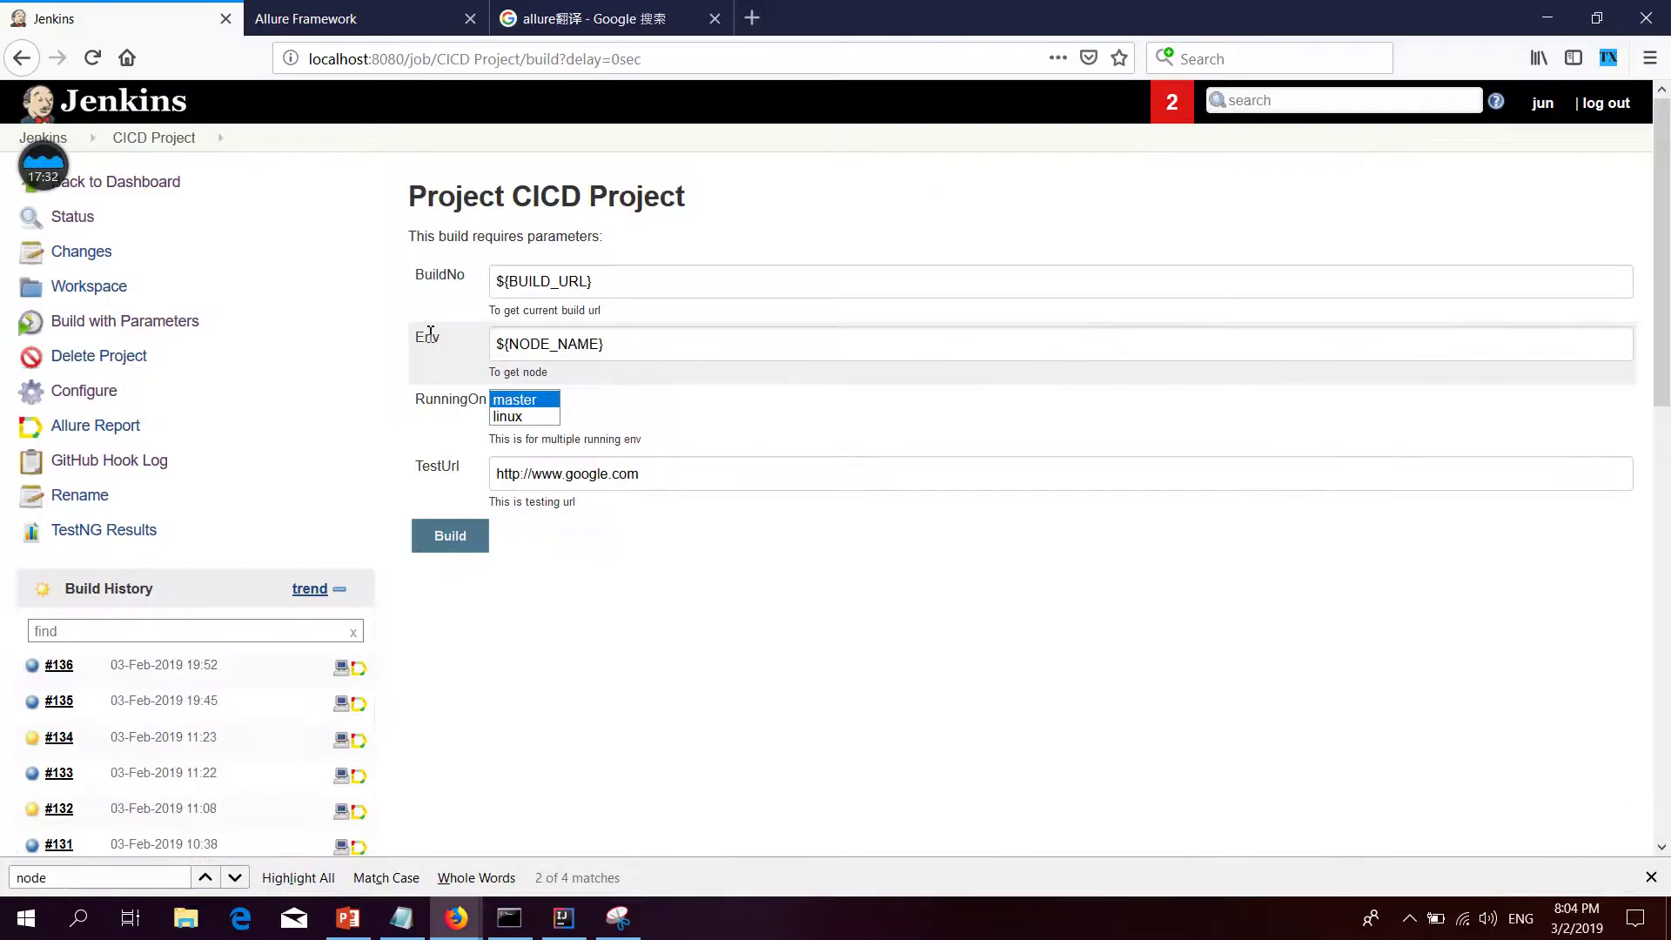
pyautogui.doubleClick(431, 468)
pyautogui.hotkey('alt', 'Tab')
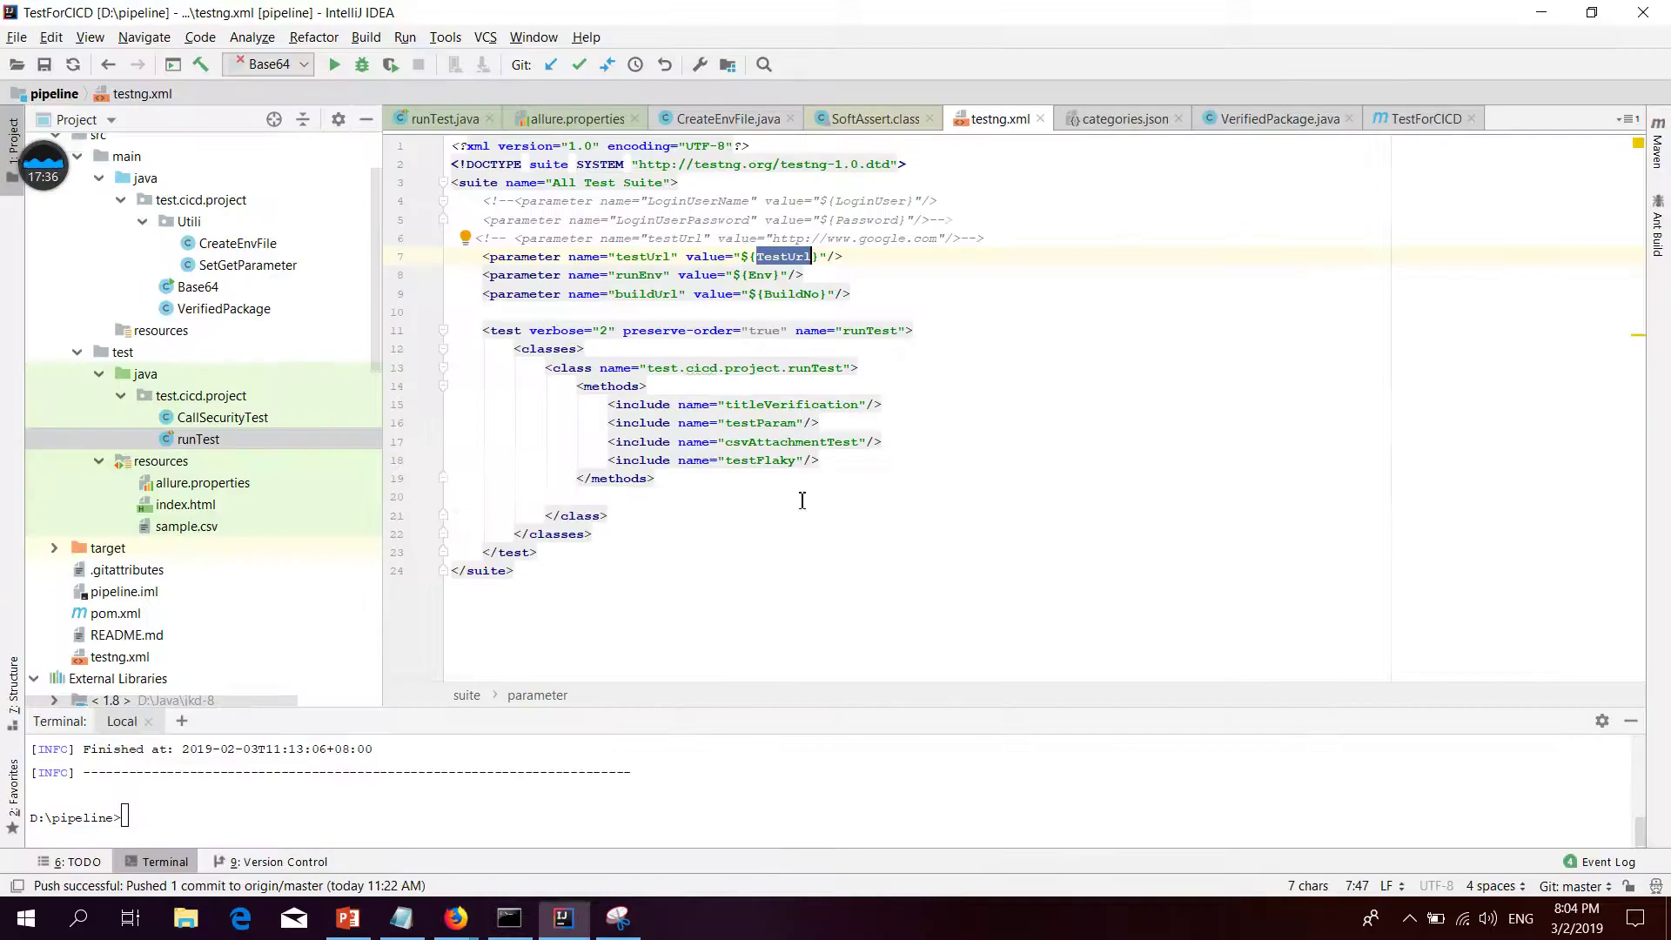
# Compare the Env placeholder in testng.xml with the Env parameter on the Jenkins build form, returning to IntelliJ IDEA
pyautogui.doubleClick(775, 276)
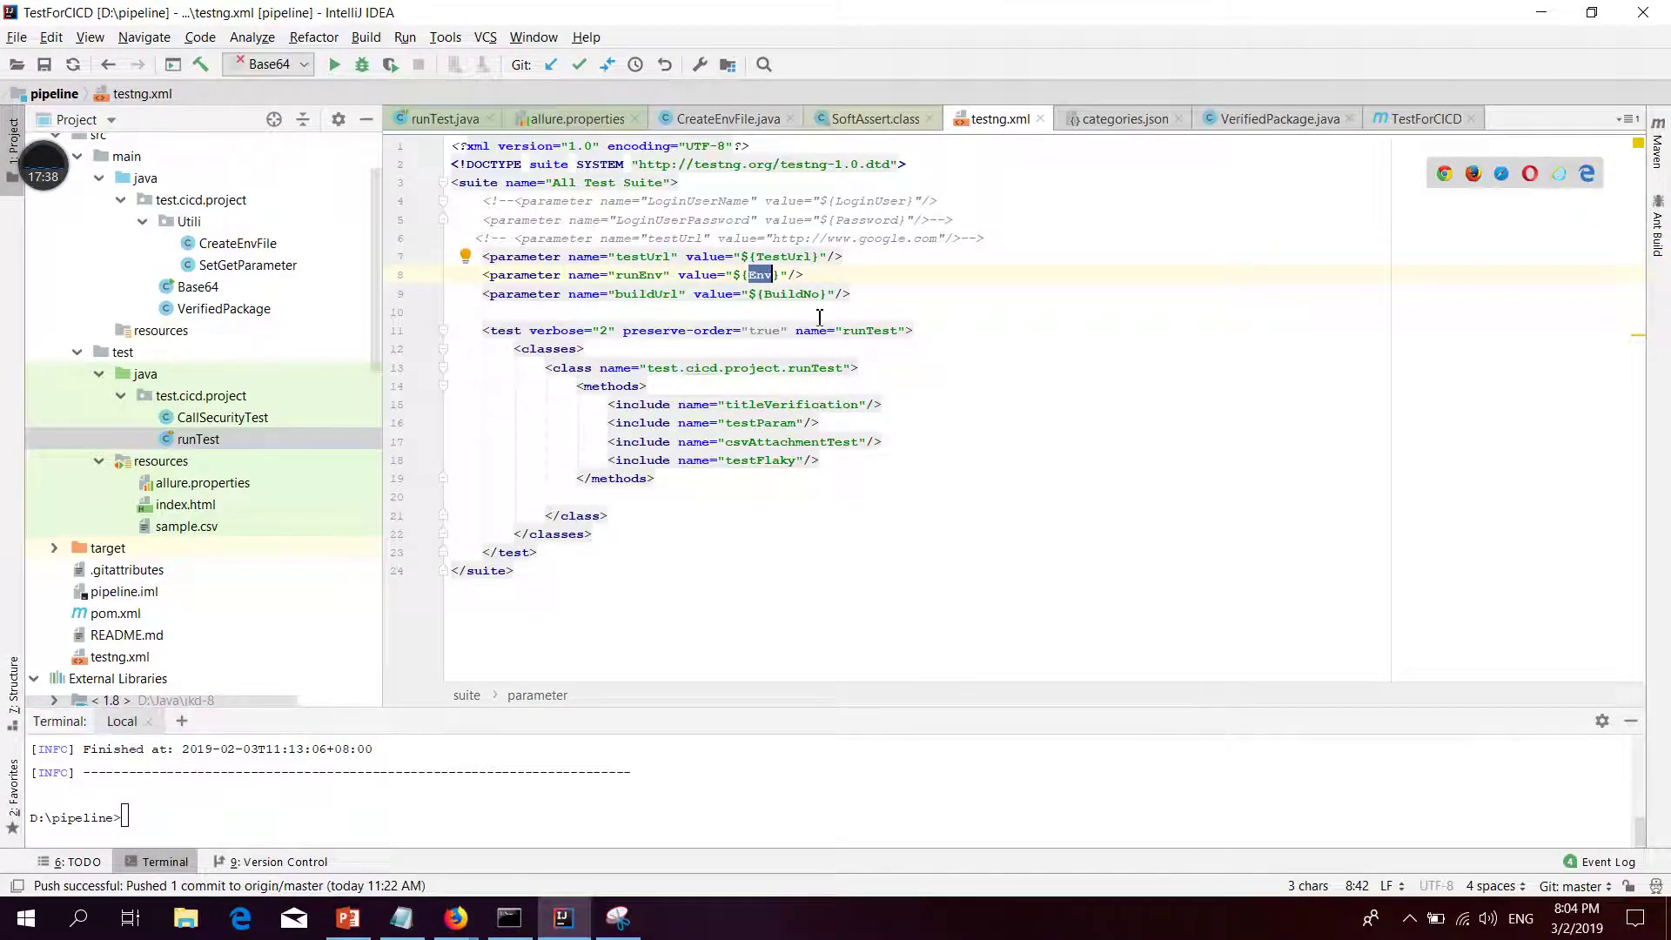
pyautogui.hotkey('alt', 'Tab')
pyautogui.doubleClick(427, 337)
pyautogui.hotkey('alt', 'Tab')
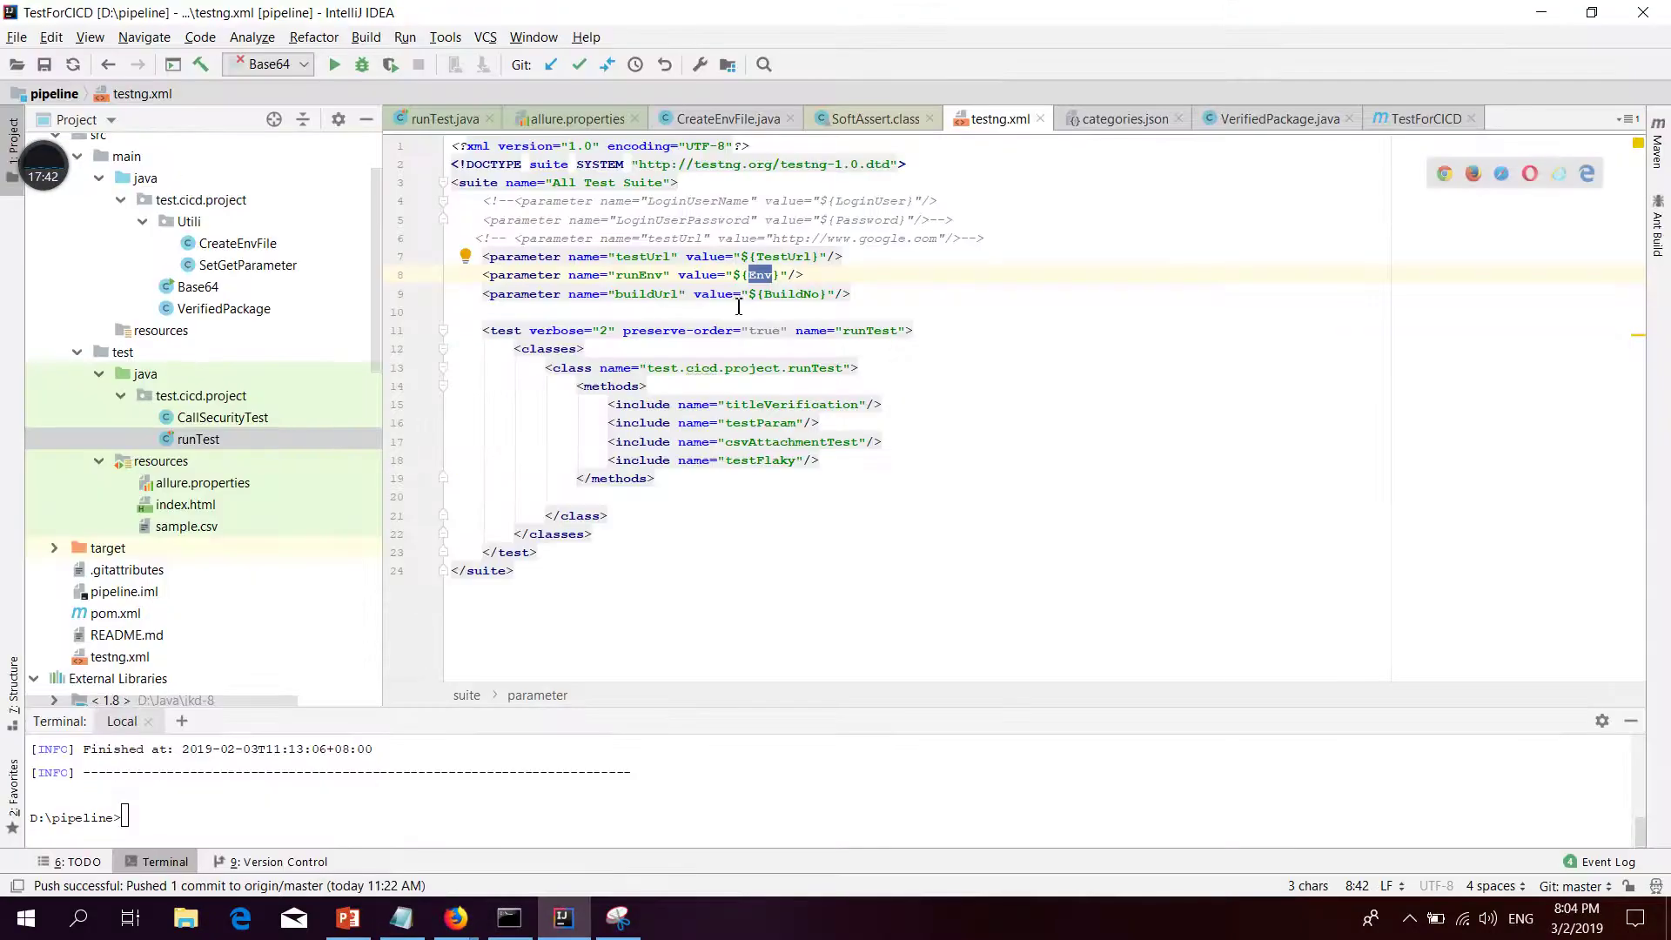
# Compare the BuildNo placeholder with the Jenkins BuildNo parameter and highlight all three parameter lines in testng.xml again
pyautogui.doubleClick(789, 294)
pyautogui.hotkey('alt', 'Tab')
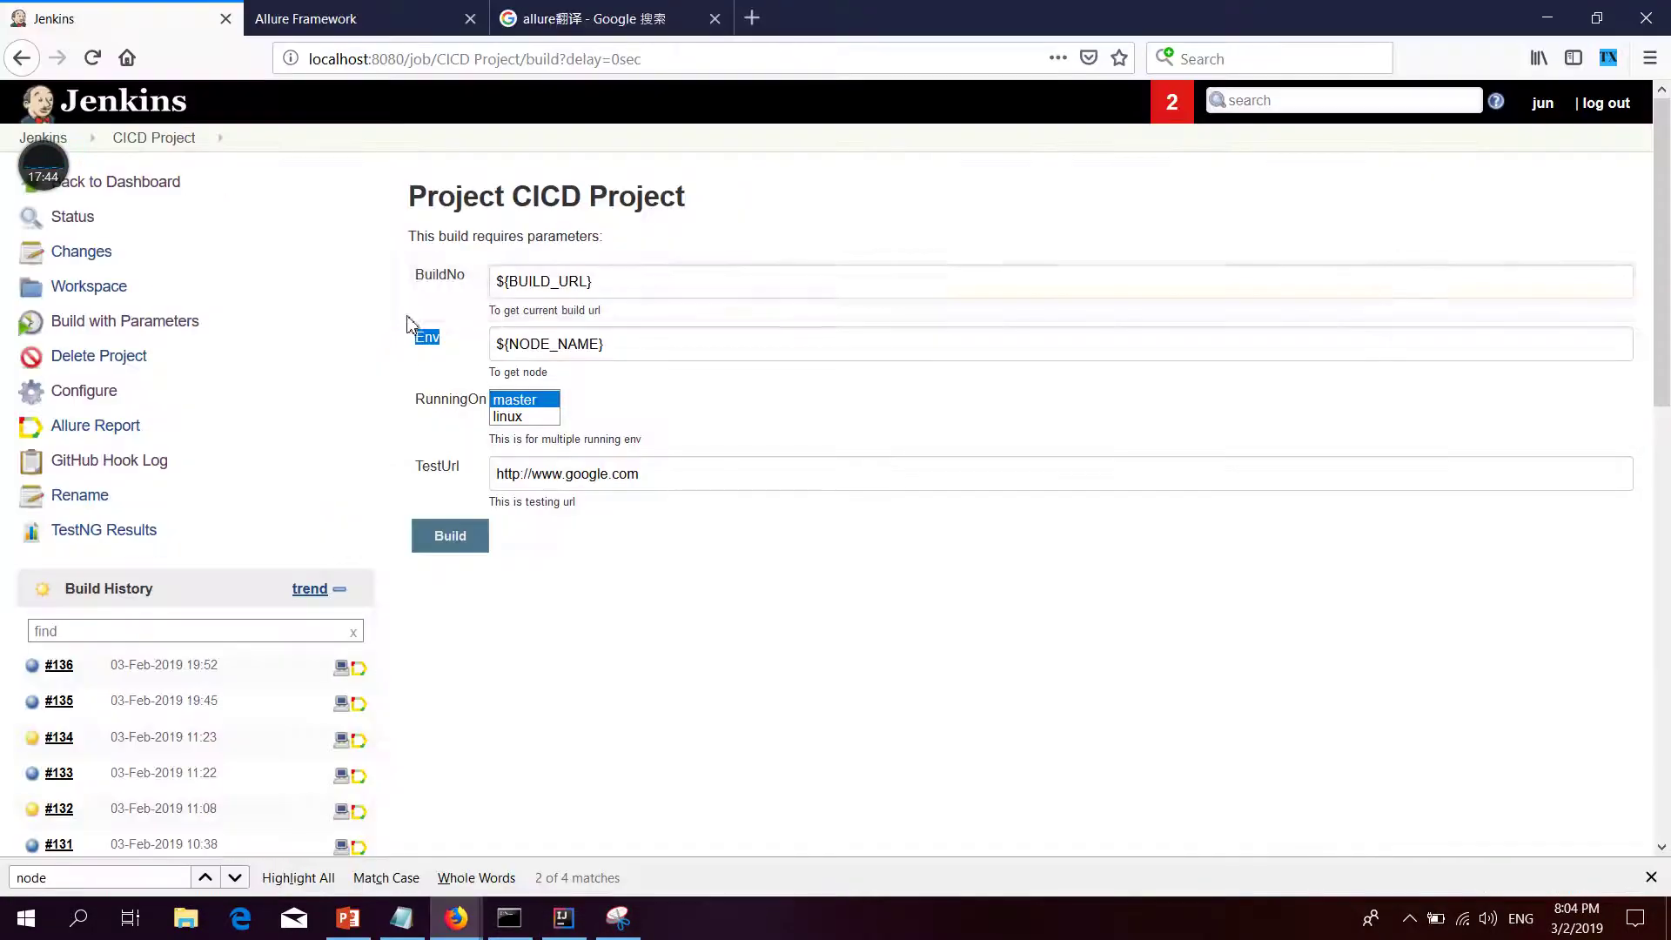
pyautogui.doubleClick(438, 275)
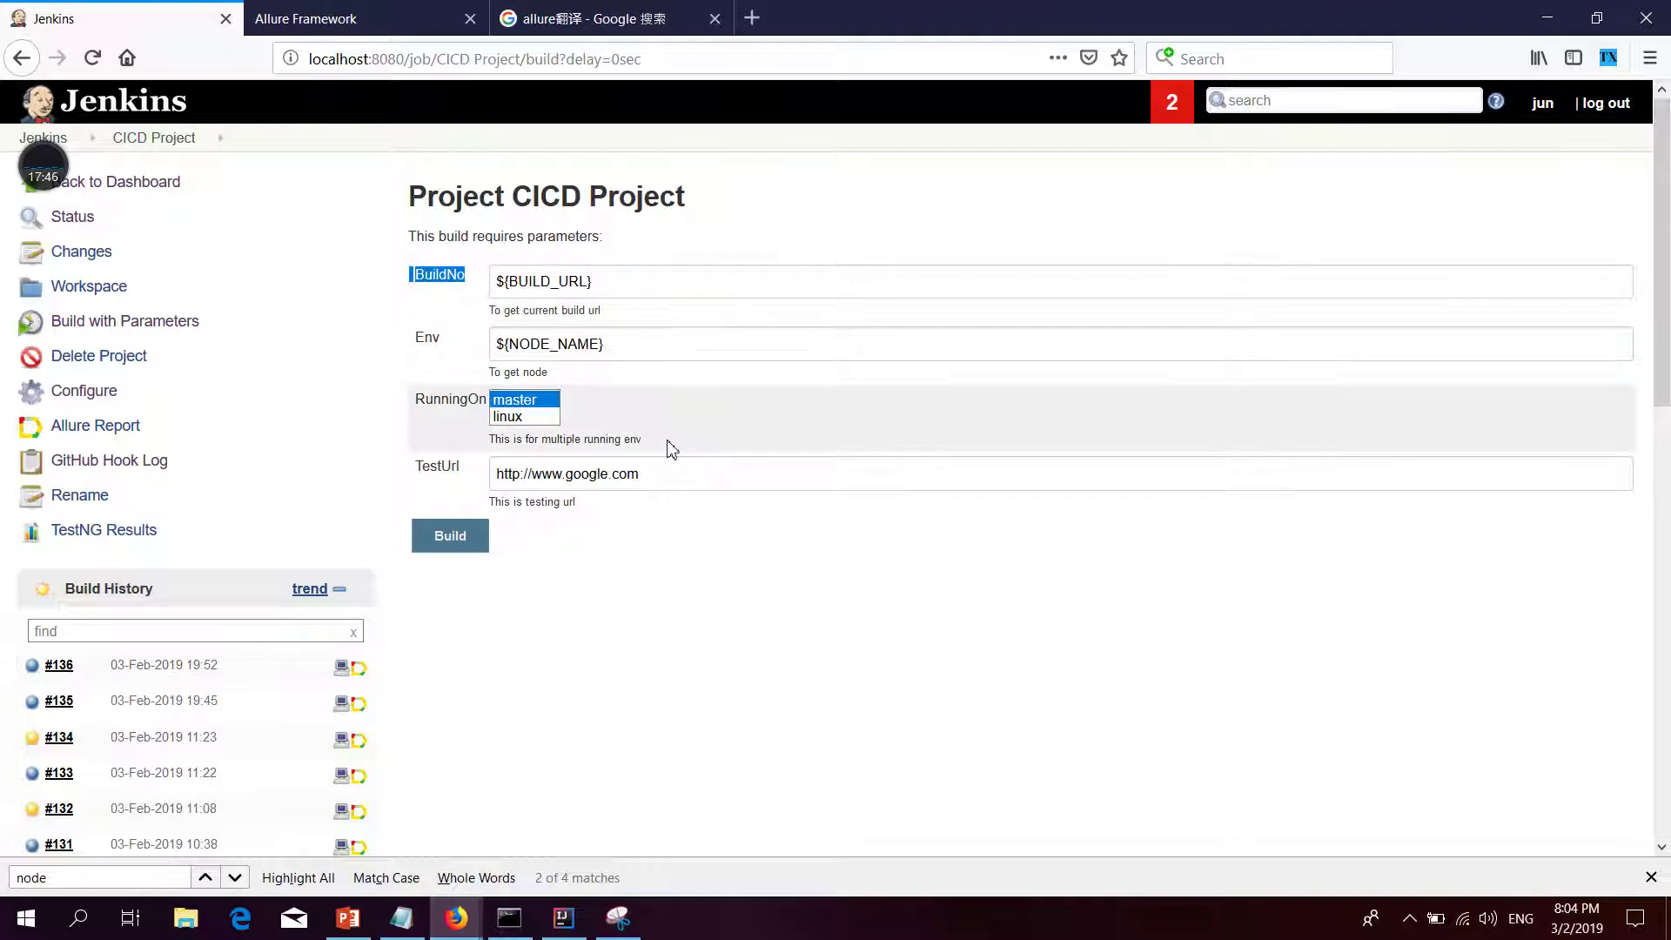
pyautogui.hotkey('alt', 'Tab')
pyautogui.click(875, 298)
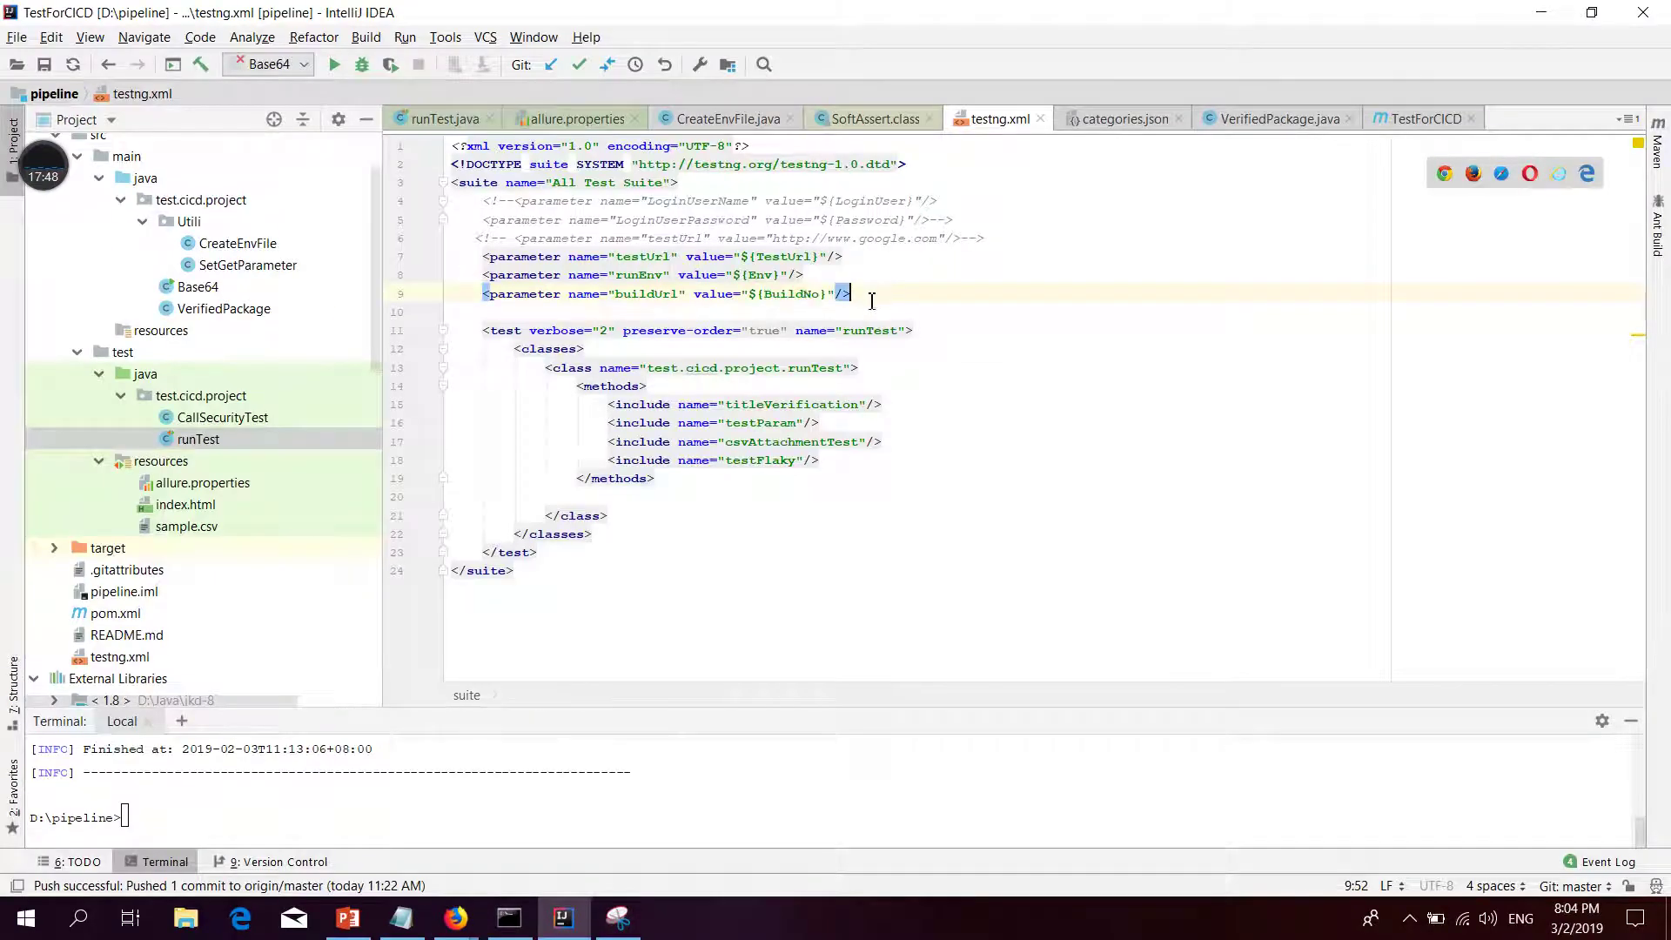
pyautogui.moveTo(881, 295); pyautogui.dragTo(467, 257)
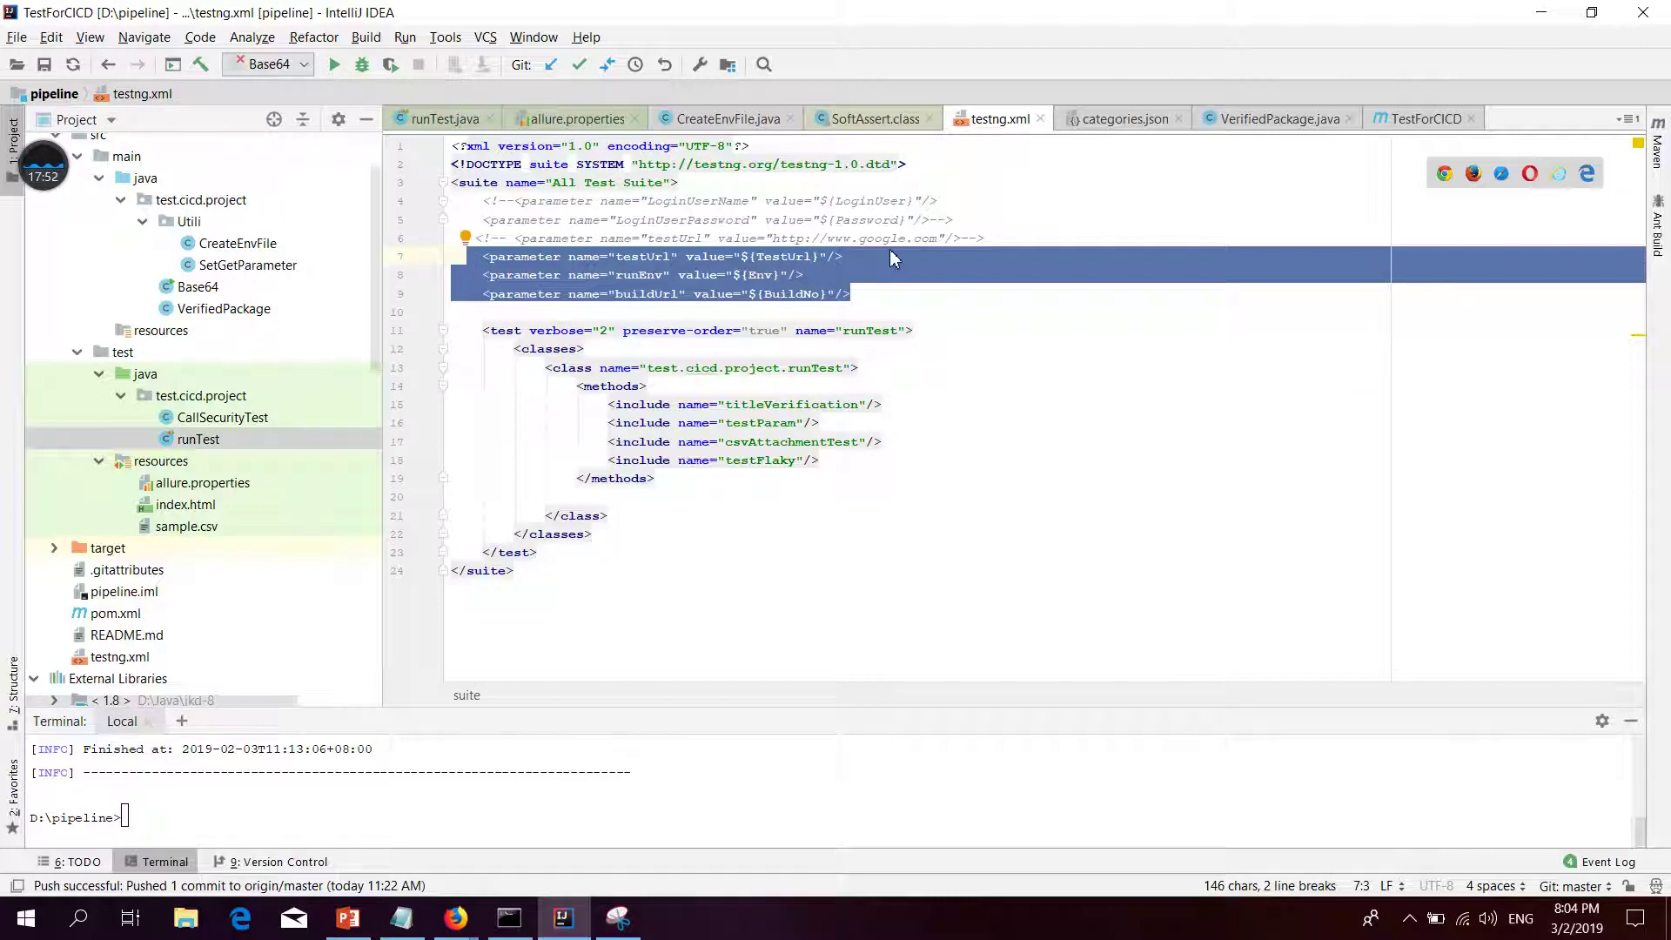
pyautogui.click(439, 120)
pyautogui.doubleClick(535, 307)
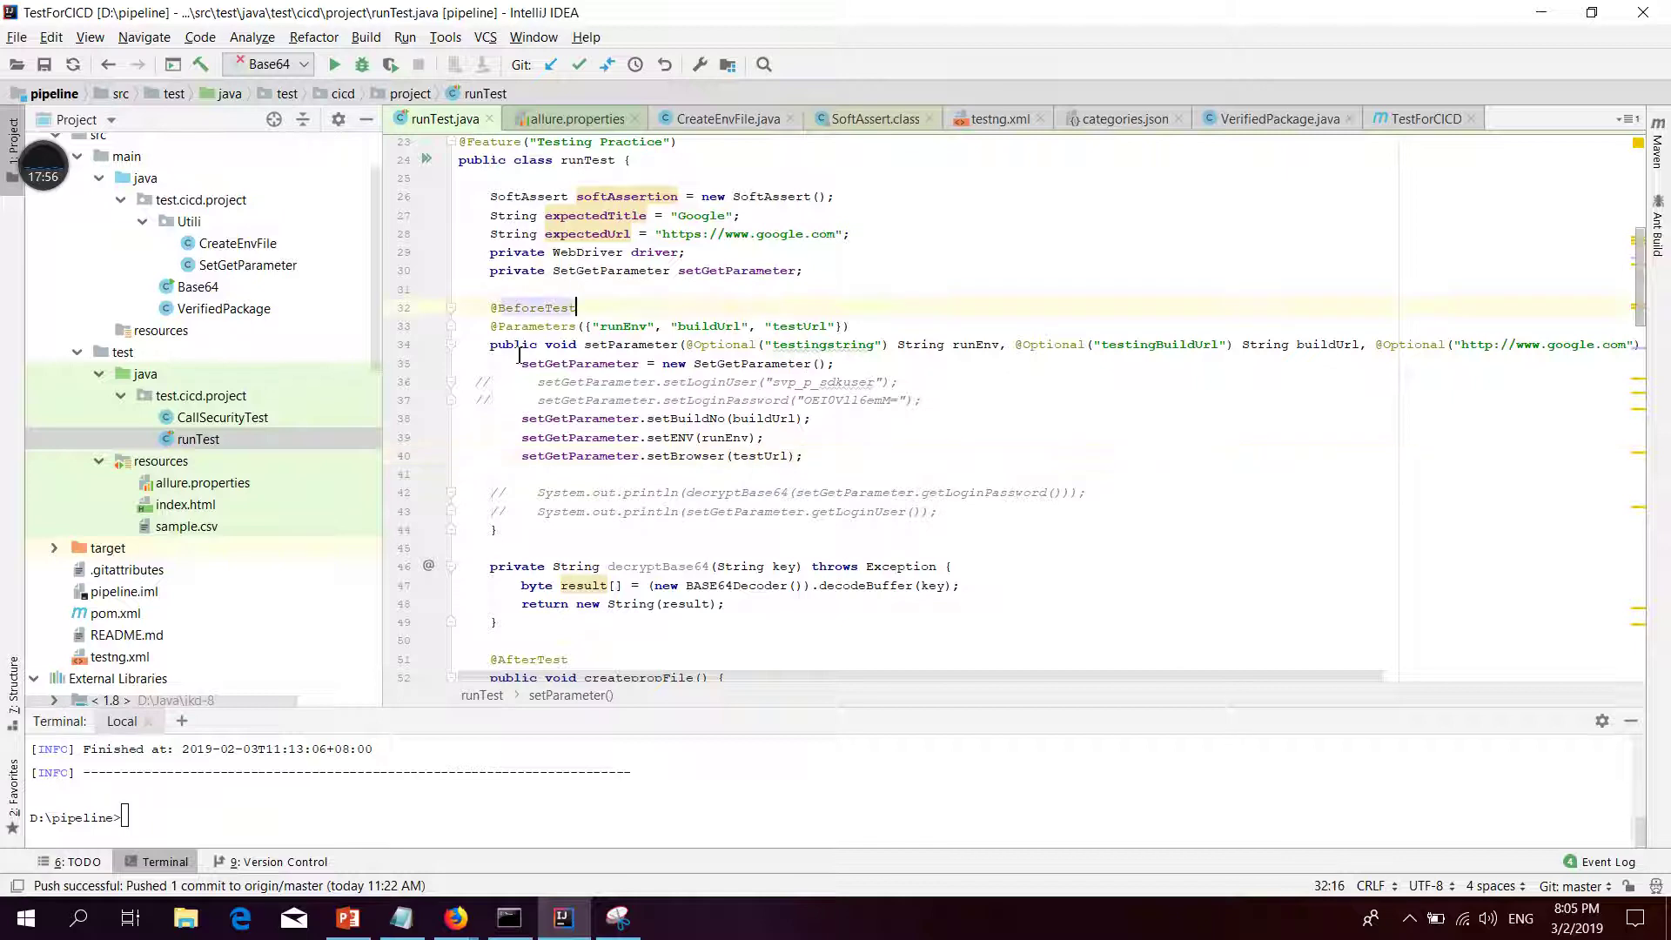
pyautogui.moveTo(489, 310); pyautogui.dragTo(646, 304)
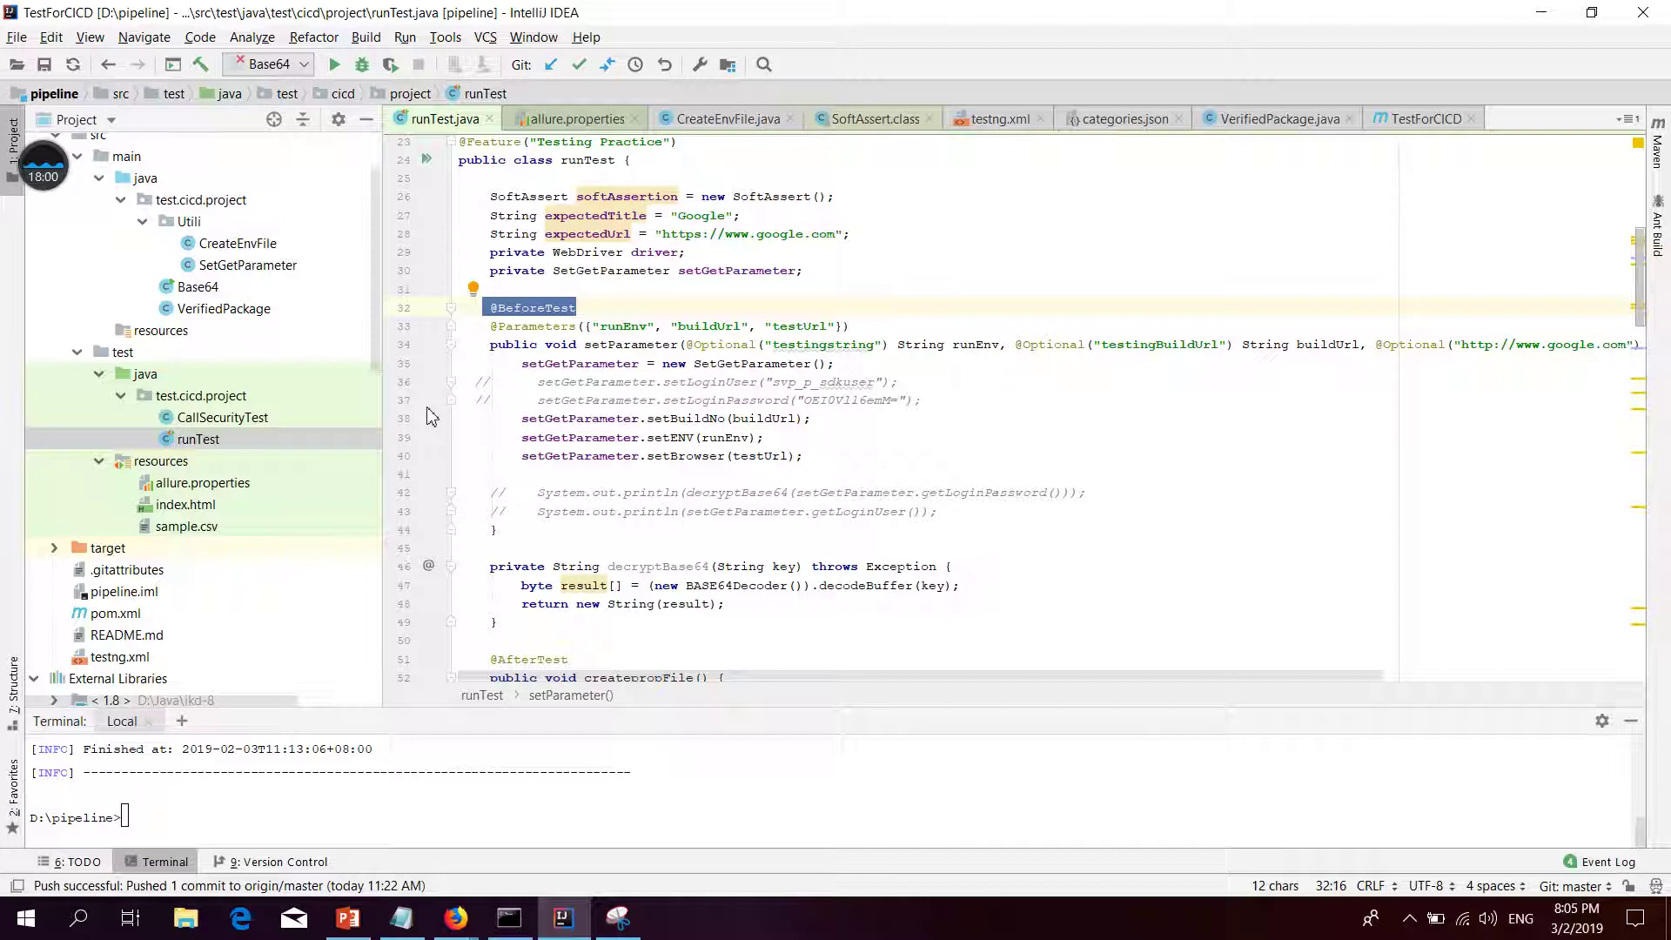
pyautogui.doubleClick(623, 326)
pyautogui.doubleClick(724, 328)
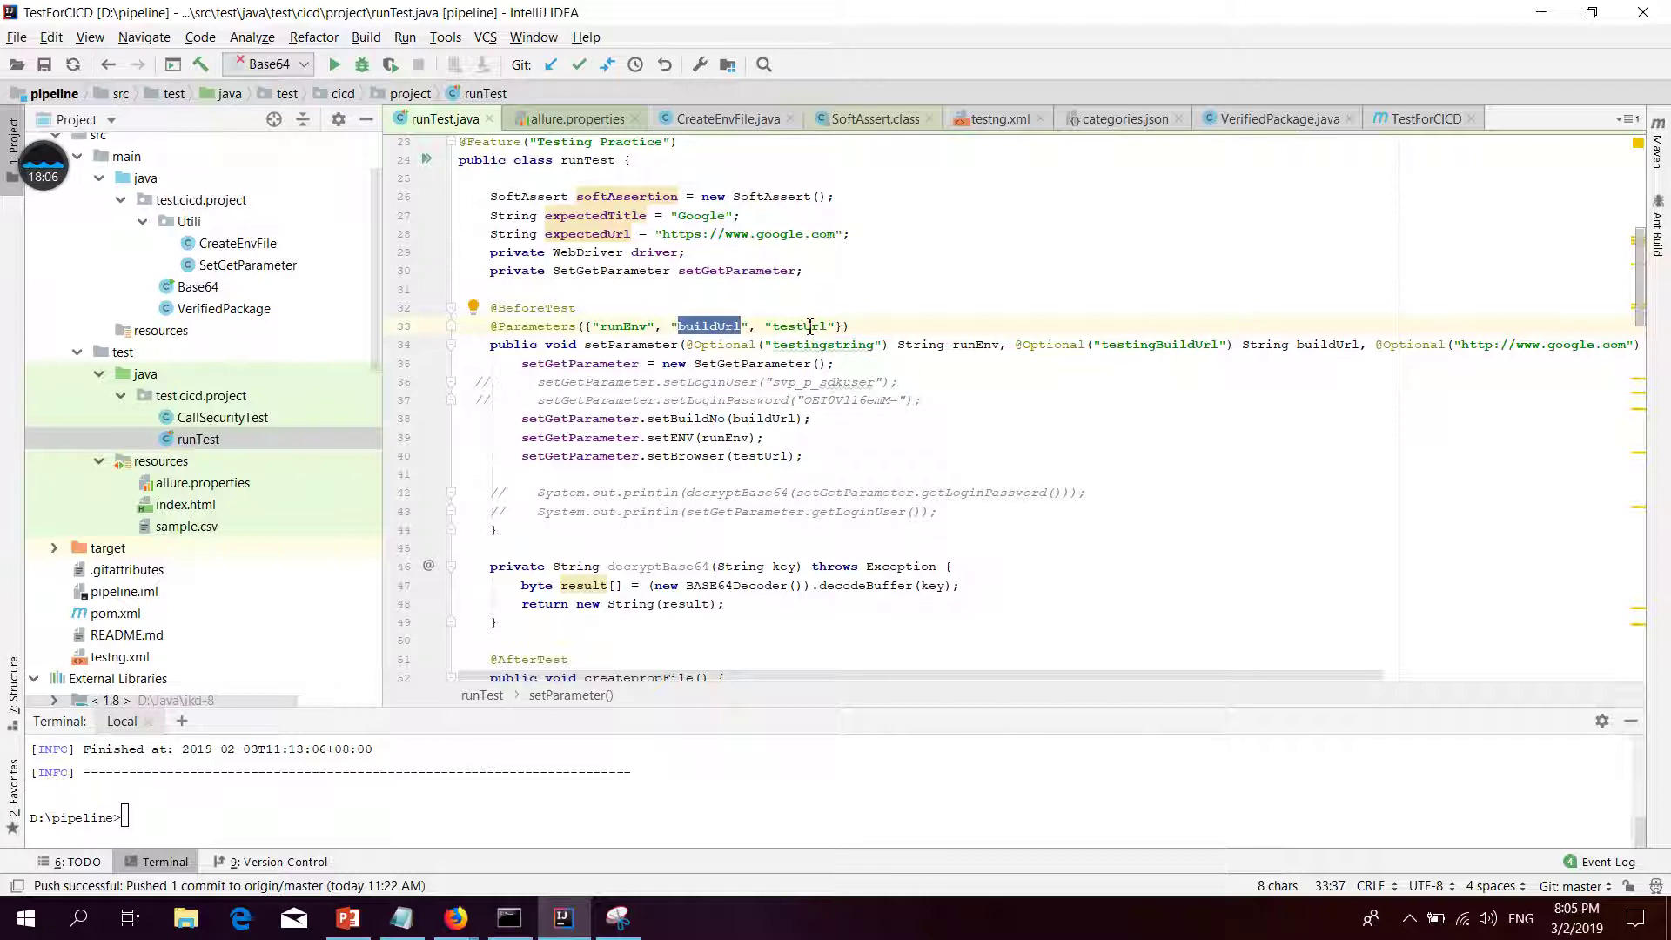
pyautogui.doubleClick(806, 326)
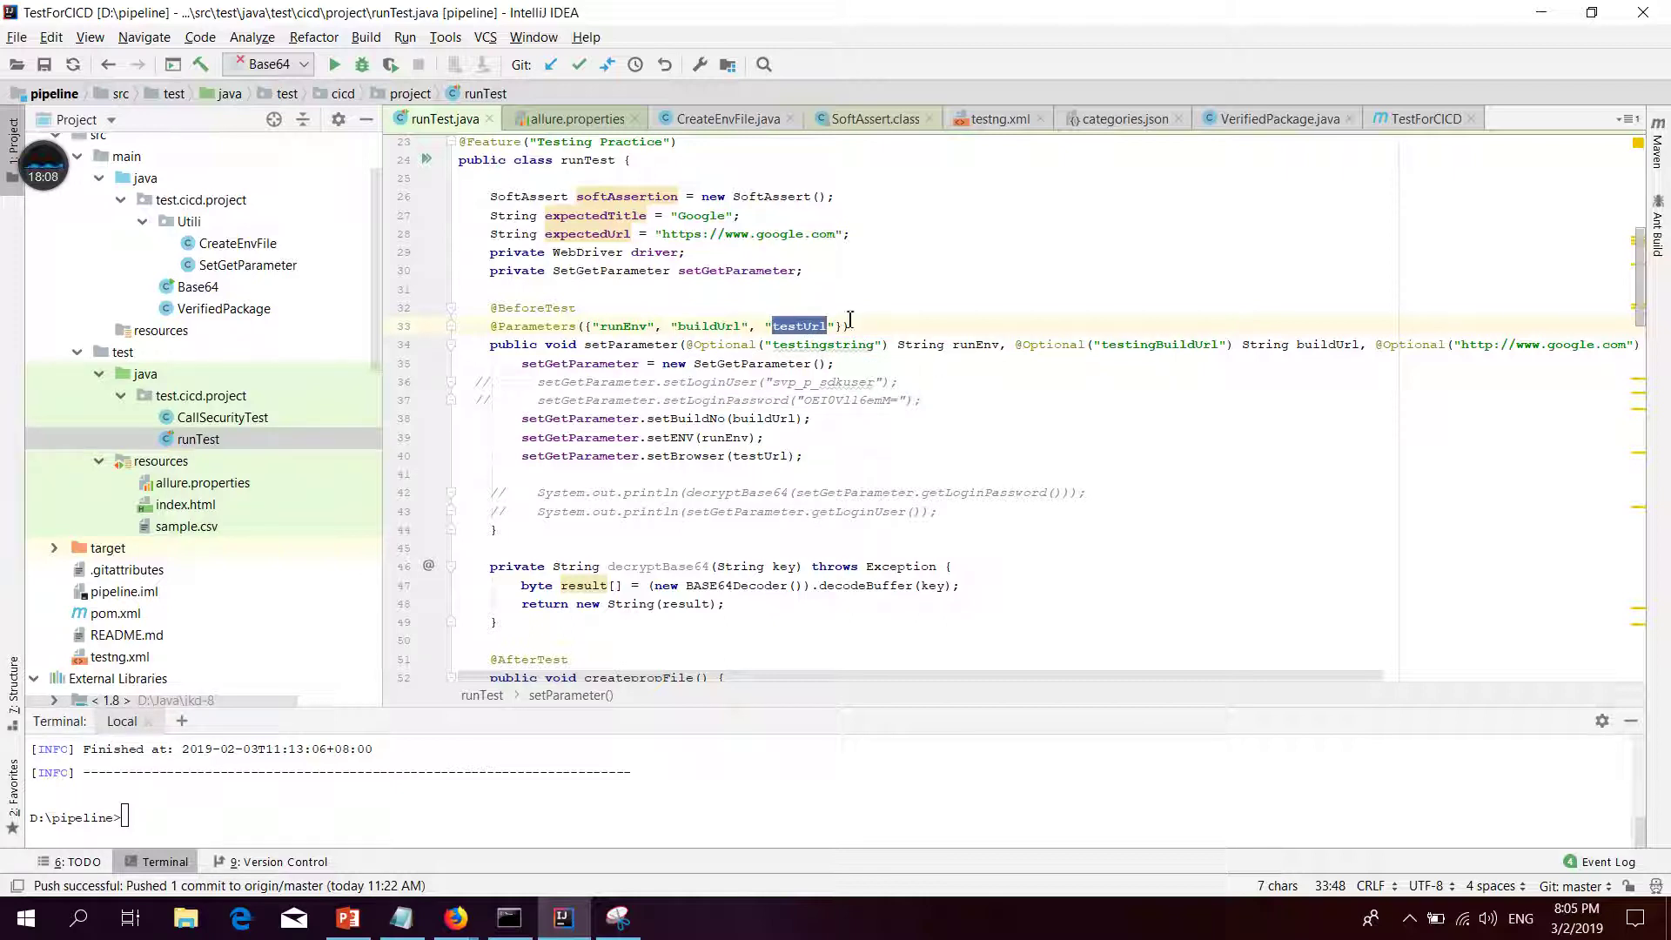